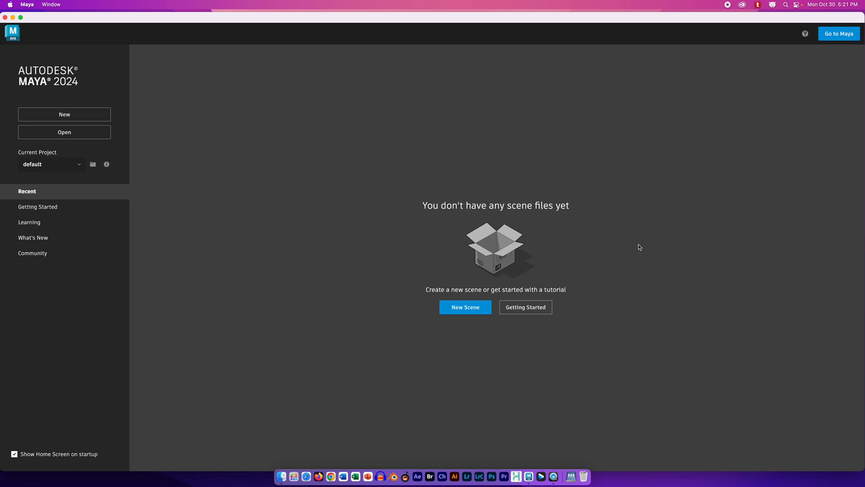
Step: Start a new scene and create a project folder named Gelatin inside Intro to CGI Projects on the THAWSPACE volume
click(467, 308)
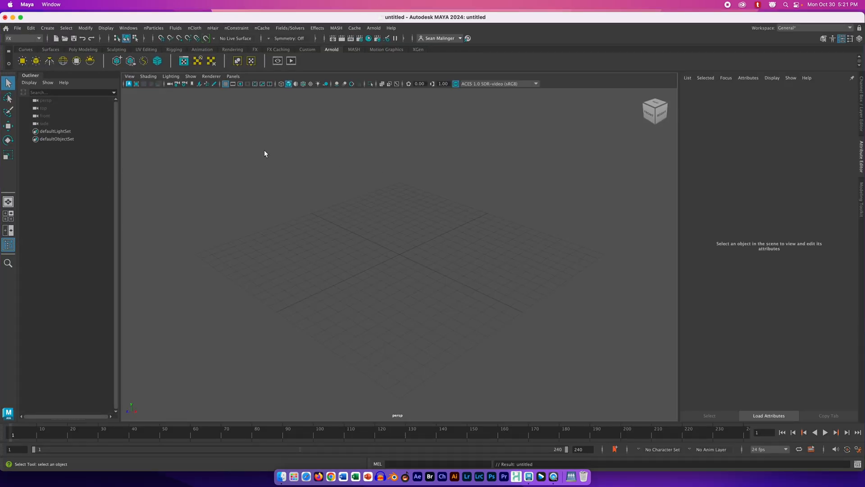
click(18, 29)
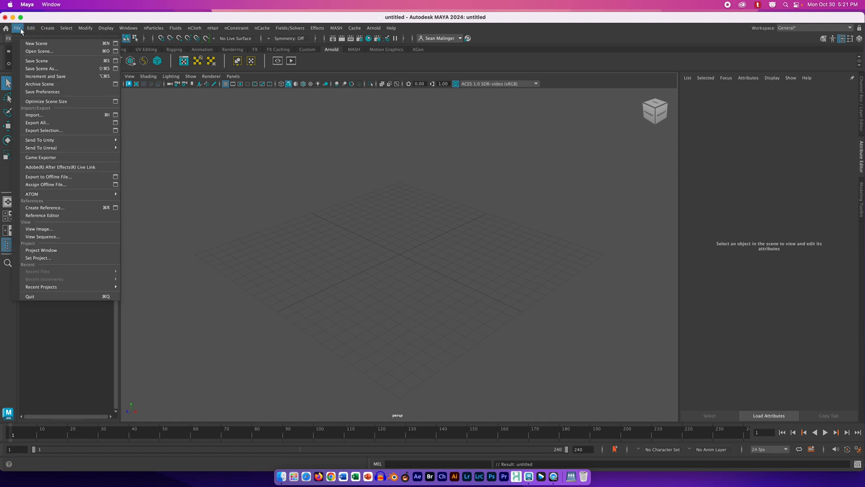
click(38, 258)
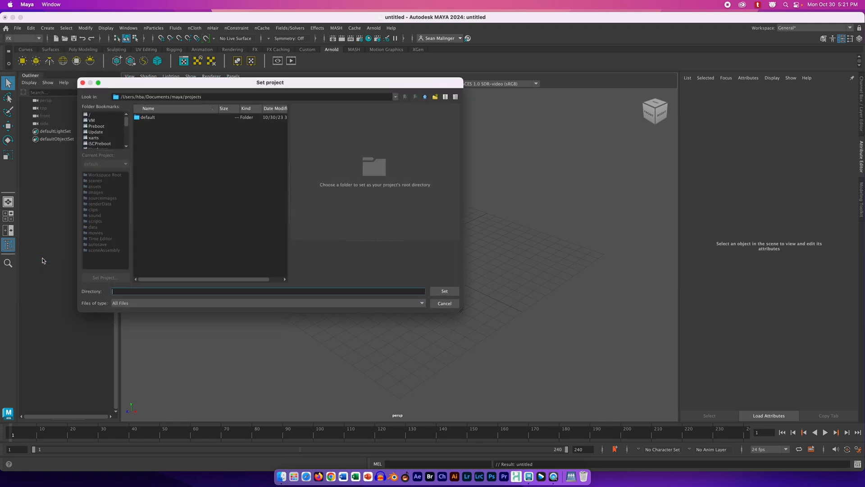
drag(174, 86, 260, 98)
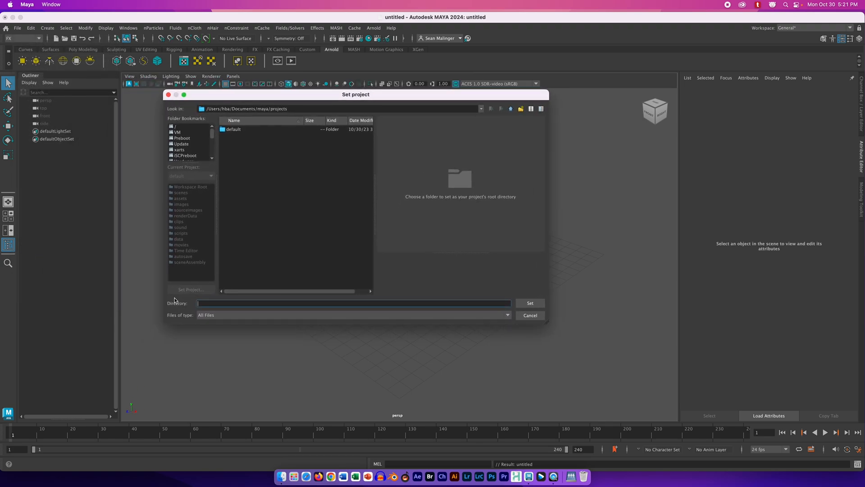
drag(215, 136, 213, 142)
click(191, 138)
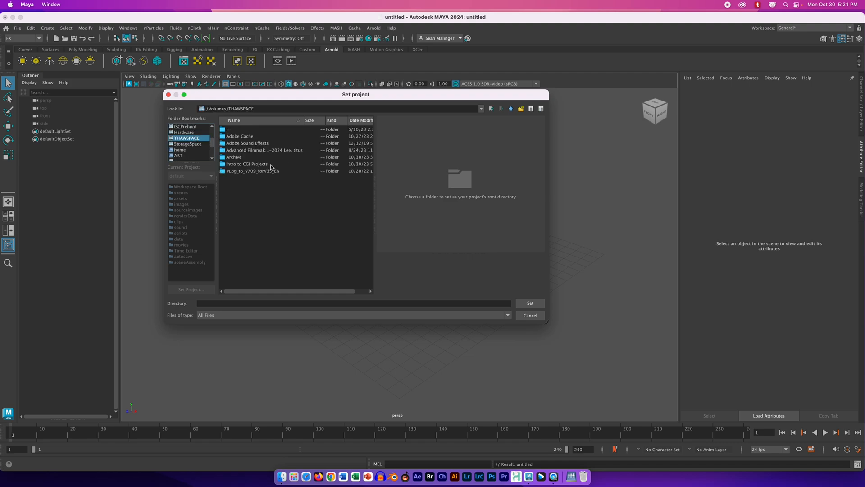
click(269, 165)
double_click(289, 165)
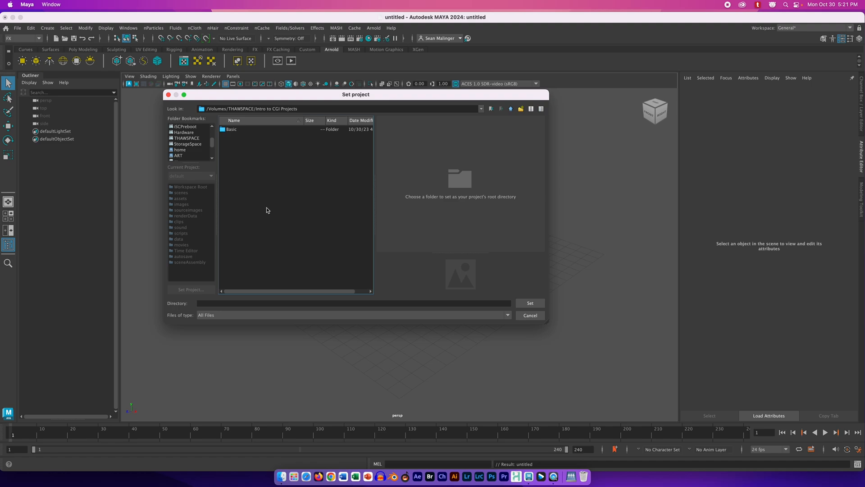
right_click(275, 169)
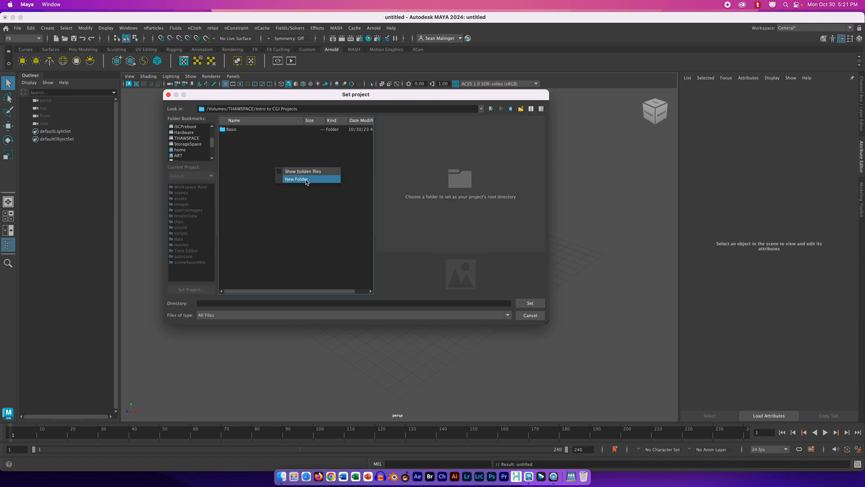
click(305, 180)
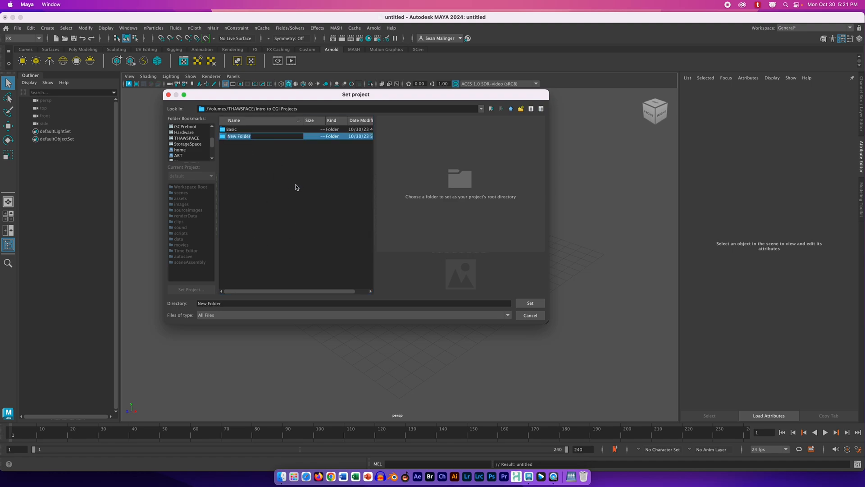
text(Gelatin)
key(Return)
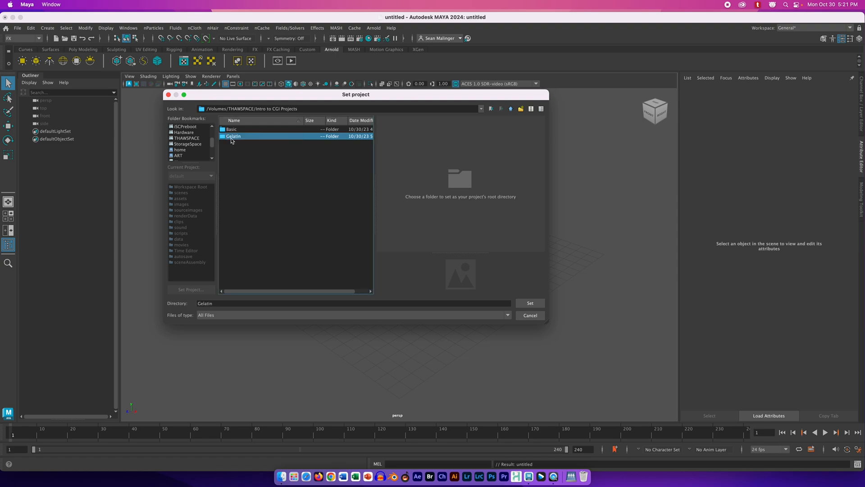
Step: Set the Gelatin folder as the current project and create a default workspace in it
double_click(232, 138)
click(529, 304)
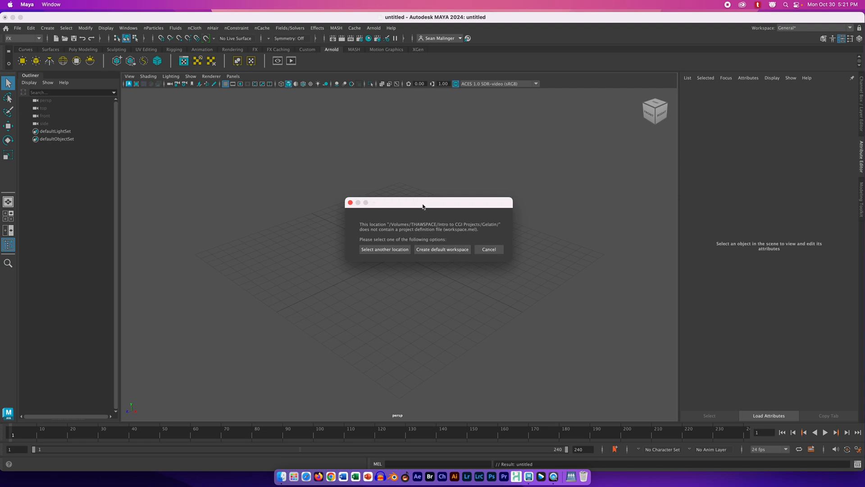
drag(423, 206, 417, 211)
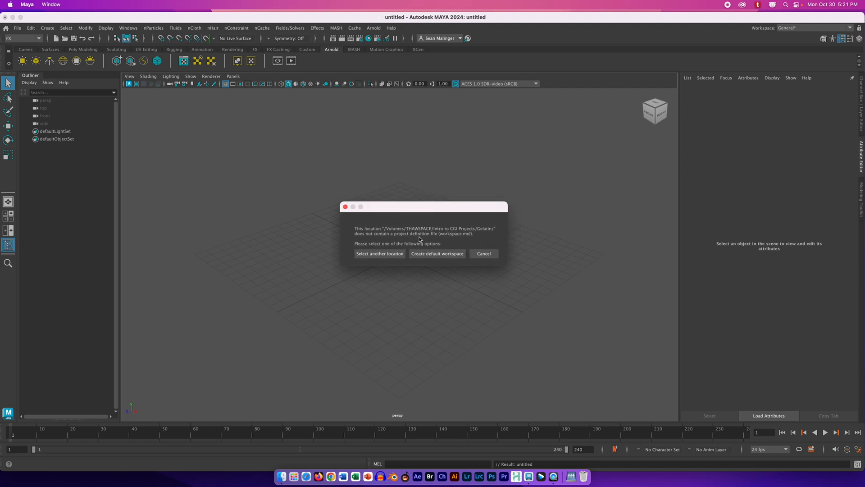
click(438, 254)
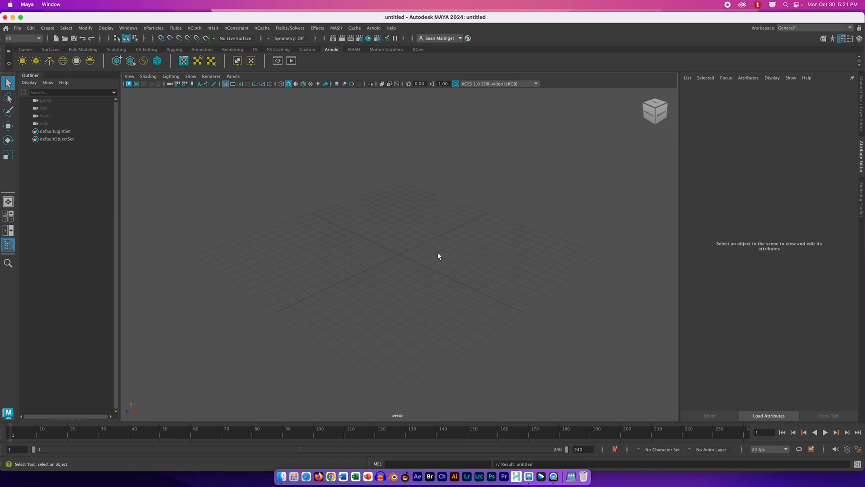
Step: Save the scene in the Gelatin project folder as "Gelatin Scene 1" in Maya Binary format
click(18, 29)
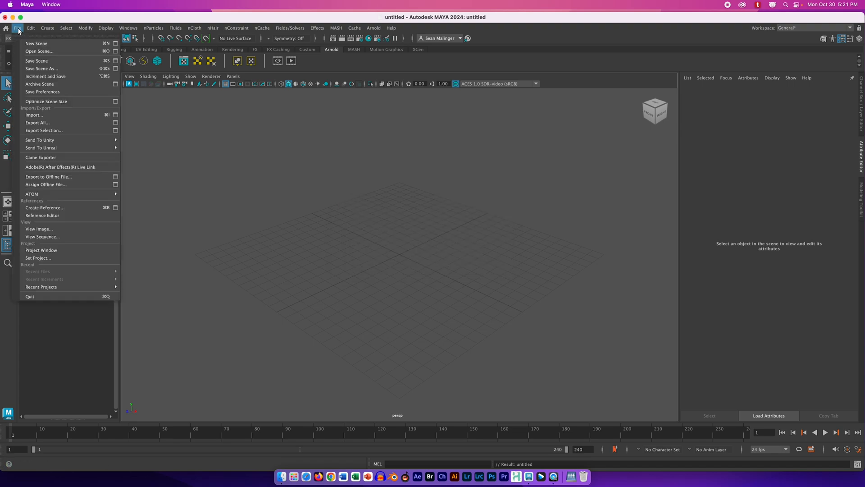
click(54, 70)
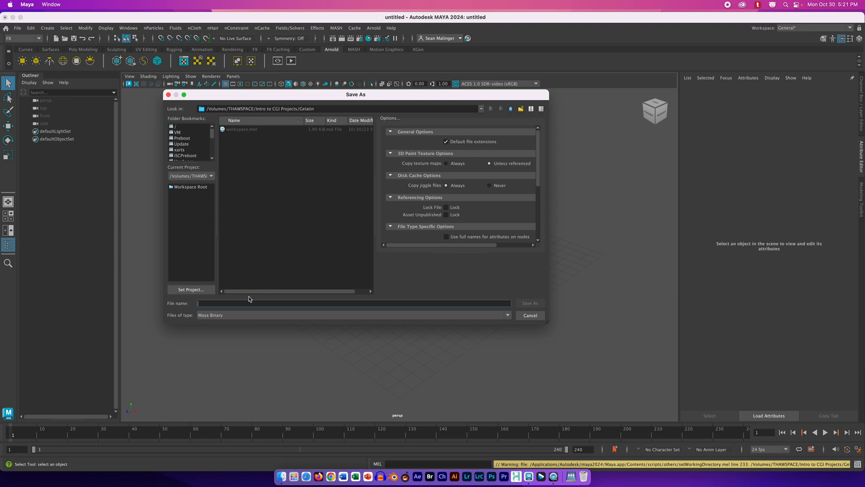
text(Gelatin Scene 1)
click(530, 303)
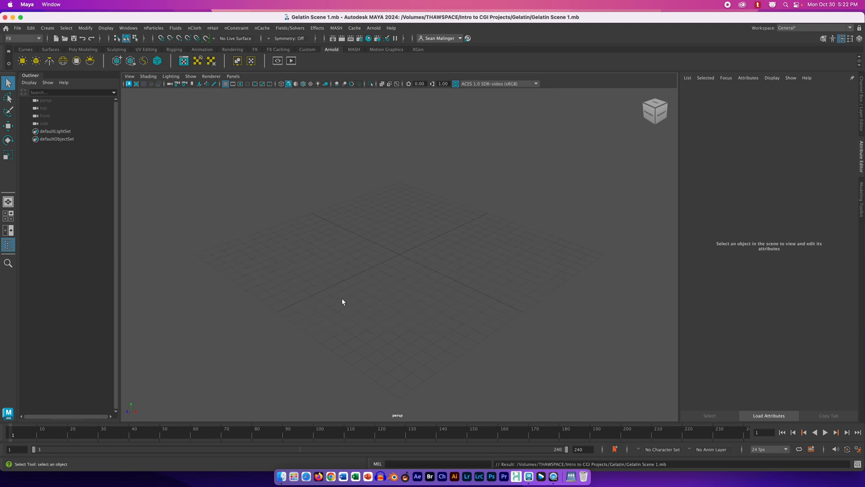
Step: Create a polygon plane at the origin and scale it up uniformly until it extends slightly beyond the grid
click(25, 50)
click(77, 50)
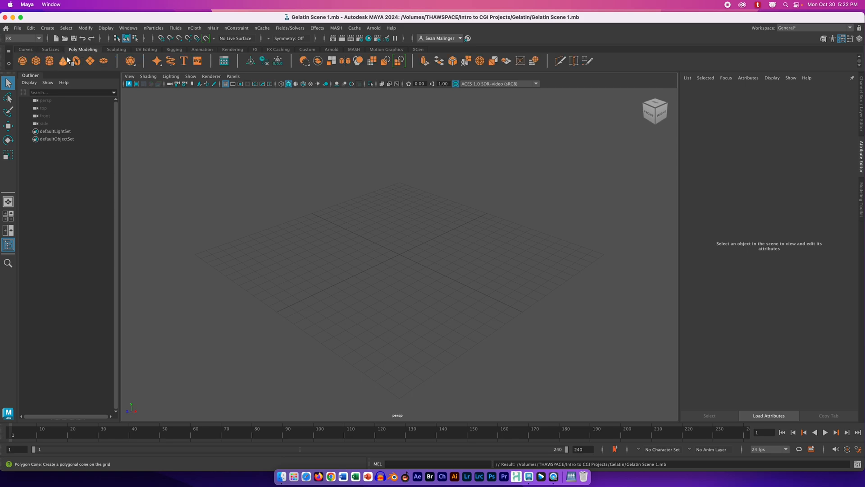
click(90, 65)
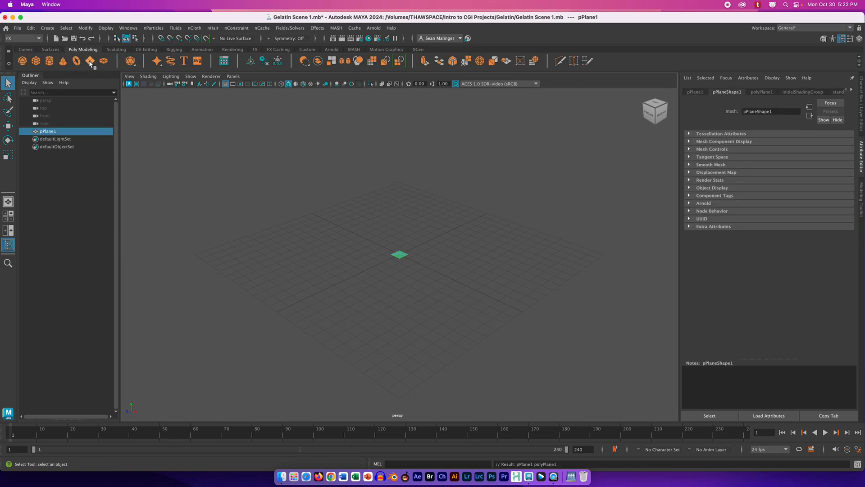
key(r)
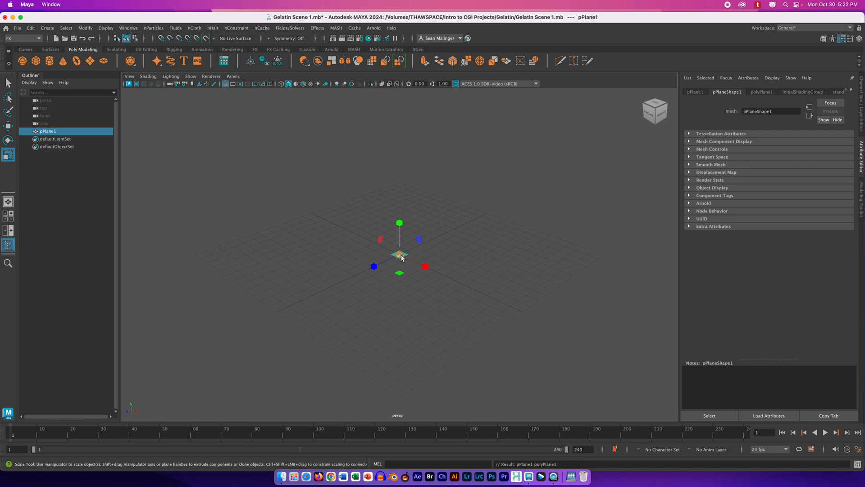
drag(399, 254, 649, 356)
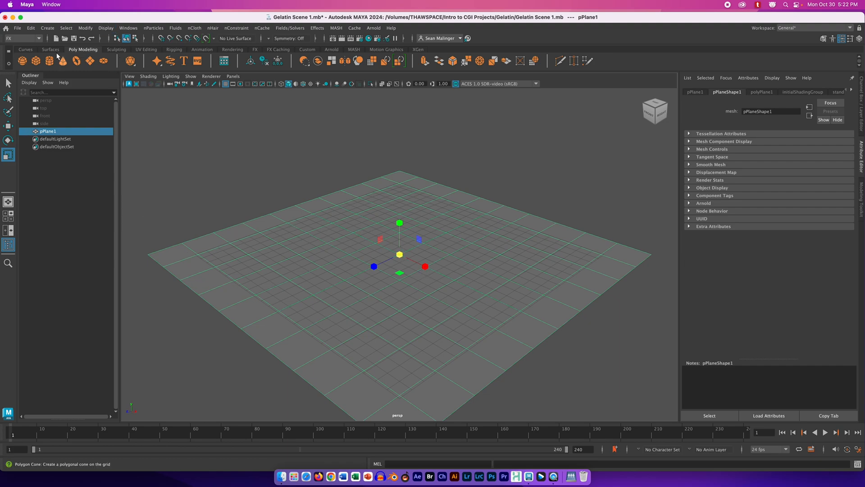
Step: Create a polygon cube, raise it well above the plane, and scale it up uniformly while keeping it clear of the plane
click(37, 62)
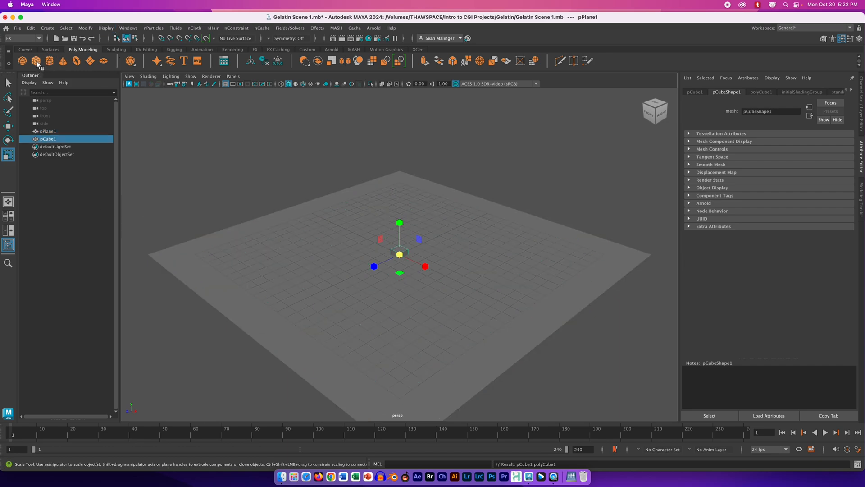
key(w)
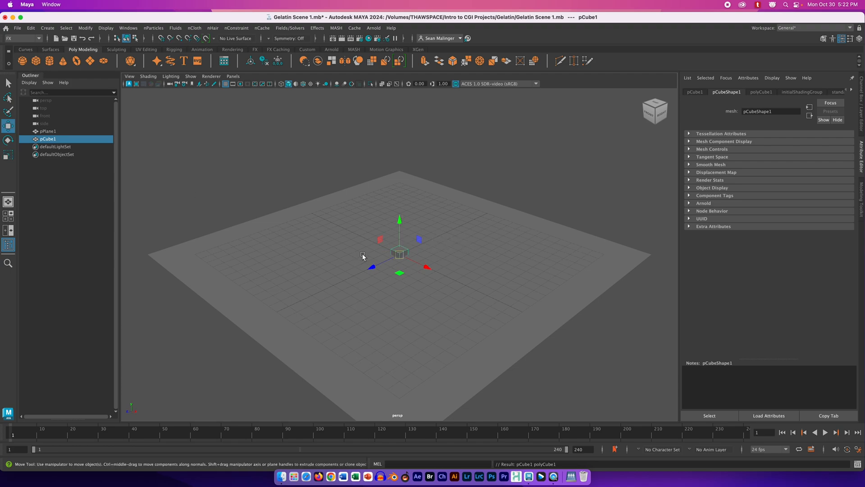
drag(399, 219, 399, 168)
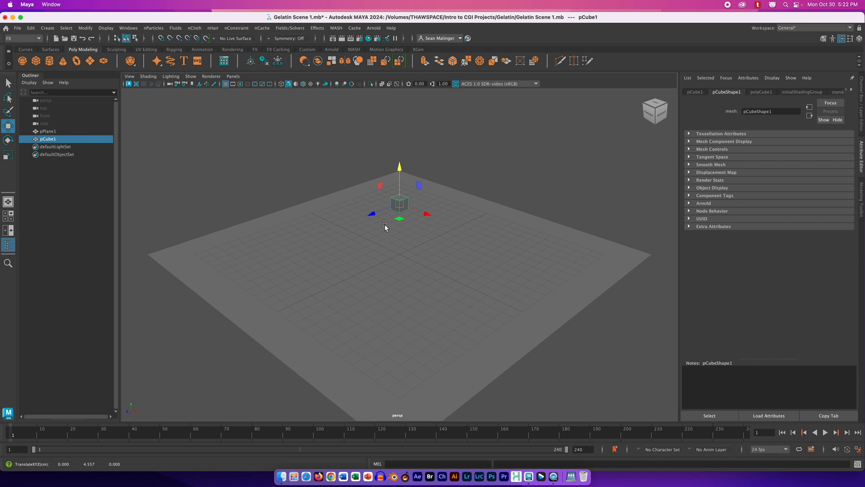
drag(403, 171, 401, 158)
key(r)
drag(399, 190, 425, 206)
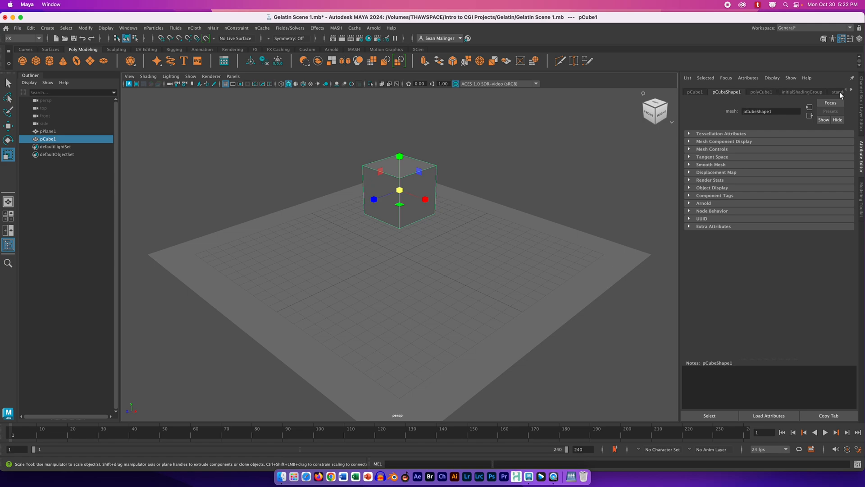
Step: Set the cube's width, height and depth subdivisions to 3 each
click(701, 92)
click(729, 92)
click(762, 92)
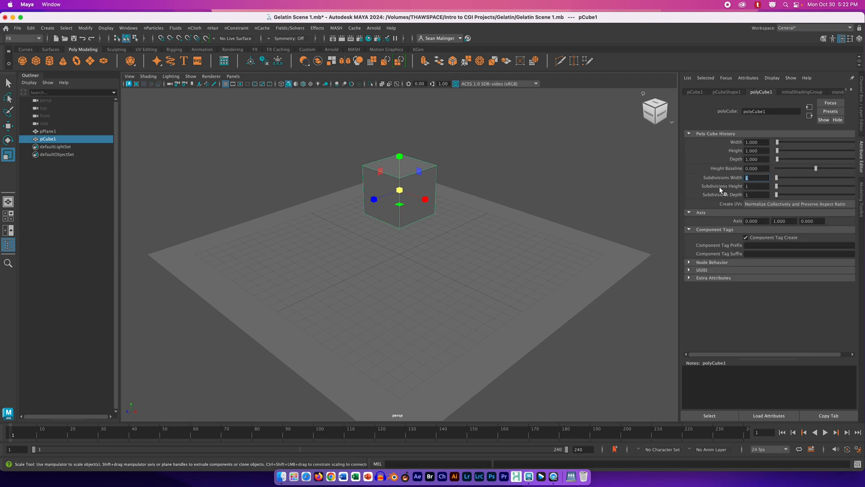
text(3)
key(Tab)
text(3)
key(Tab)
text(3)
key(Return)
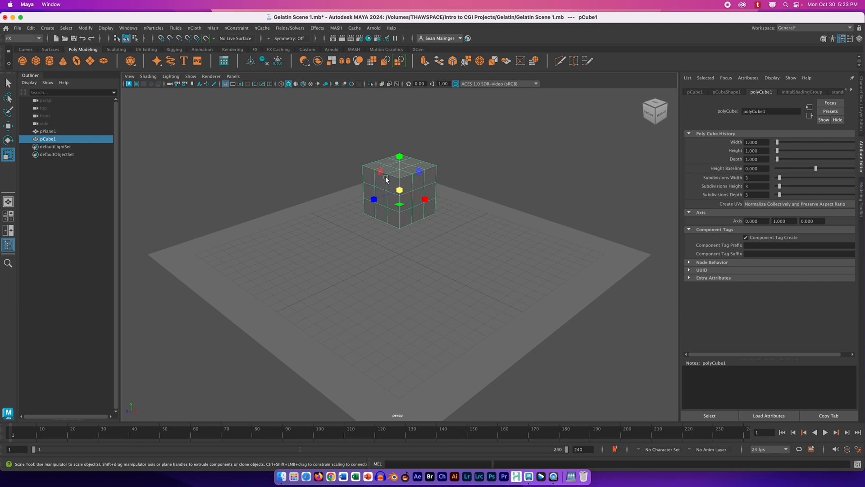
click(40, 37)
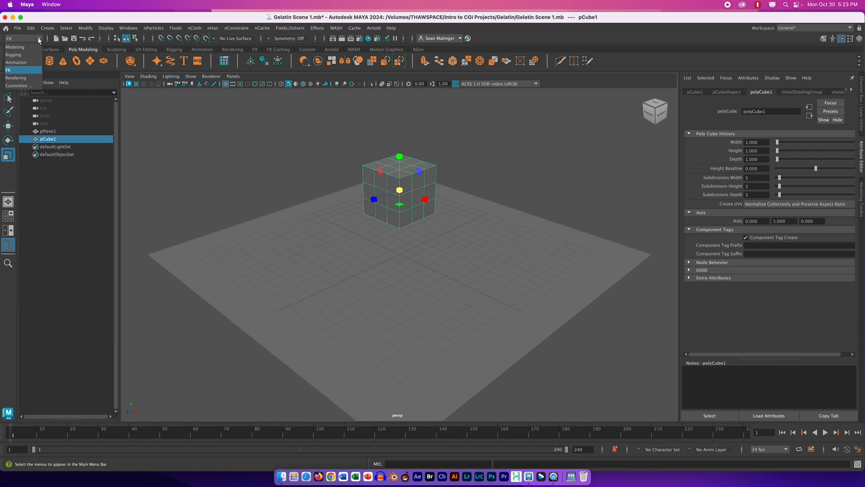
click(25, 46)
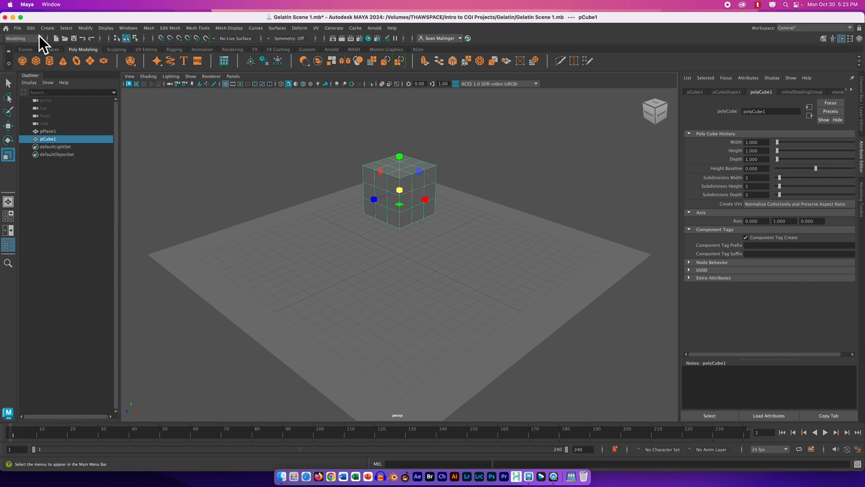
click(41, 38)
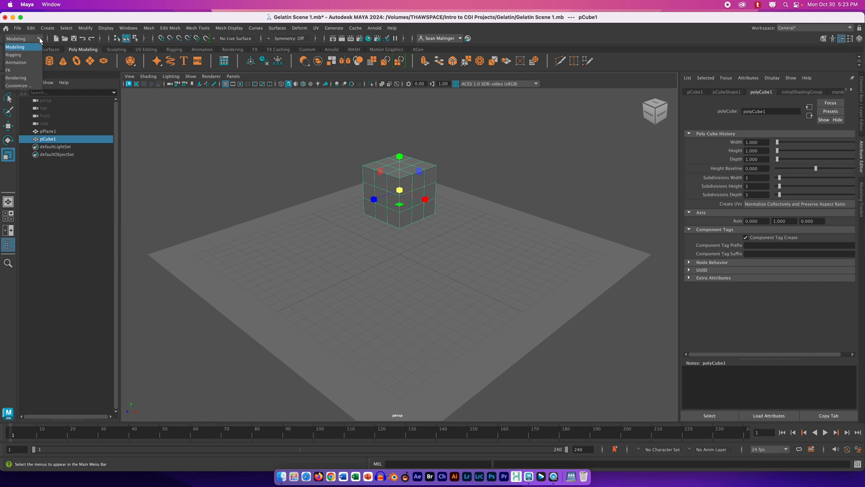
click(10, 71)
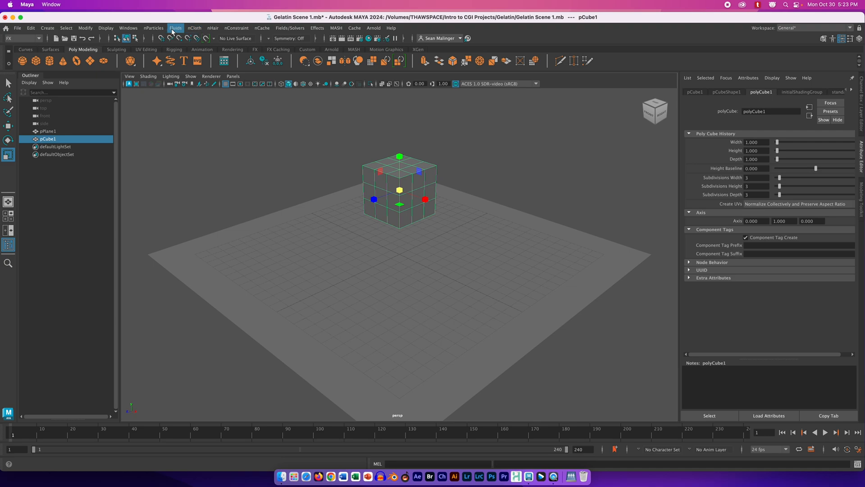
click(39, 39)
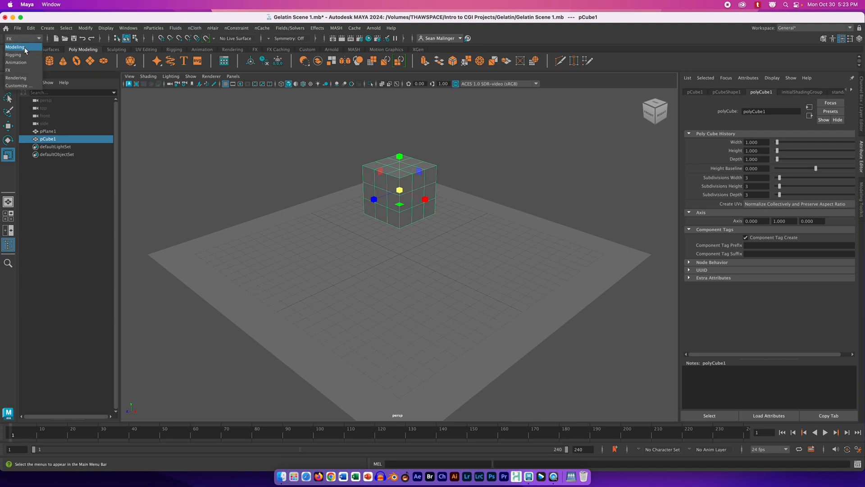
click(25, 47)
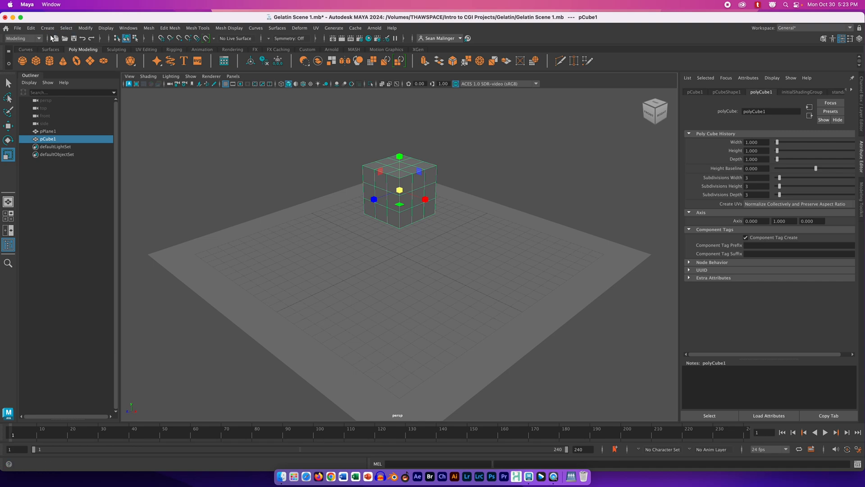
click(27, 39)
click(24, 74)
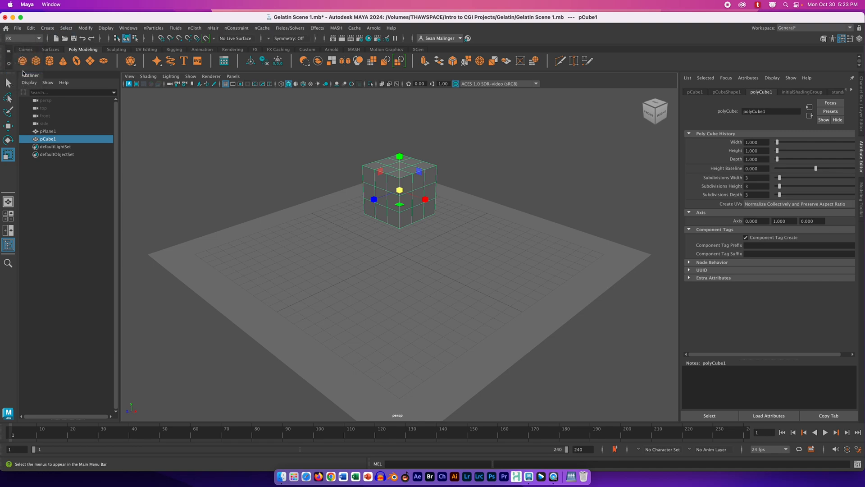
Step: Turn the cube into an nCloth object with the default settings and play the simulation
click(197, 29)
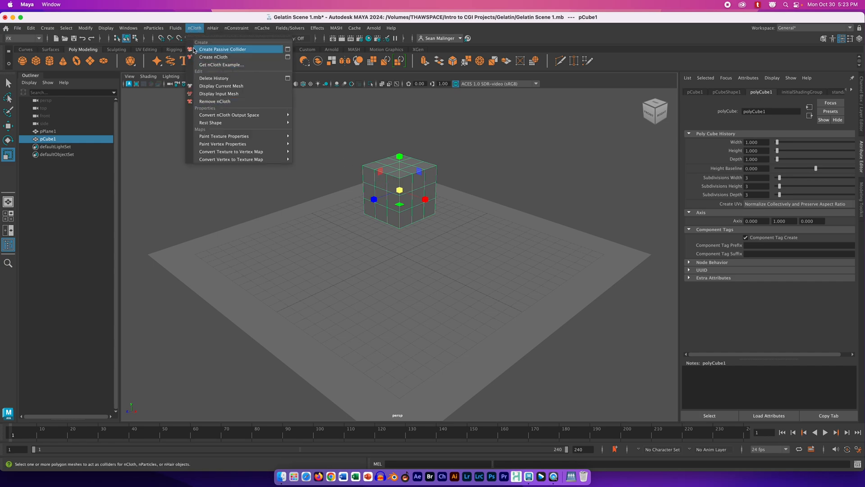
click(226, 57)
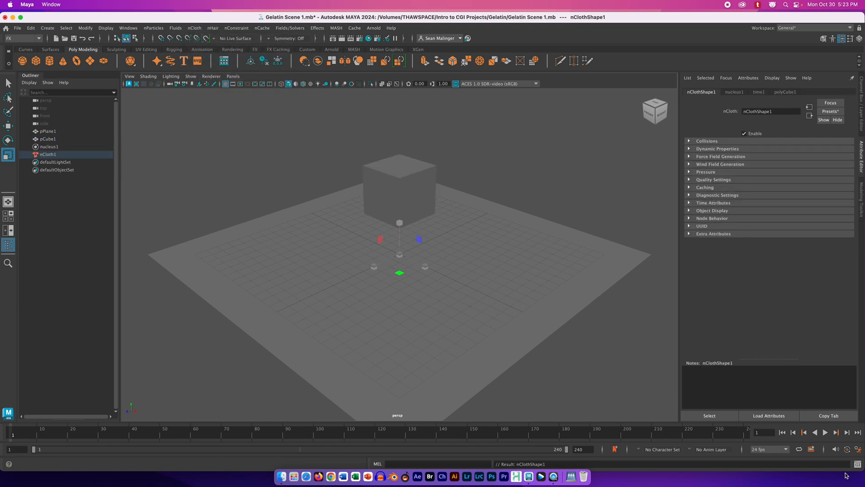
click(825, 432)
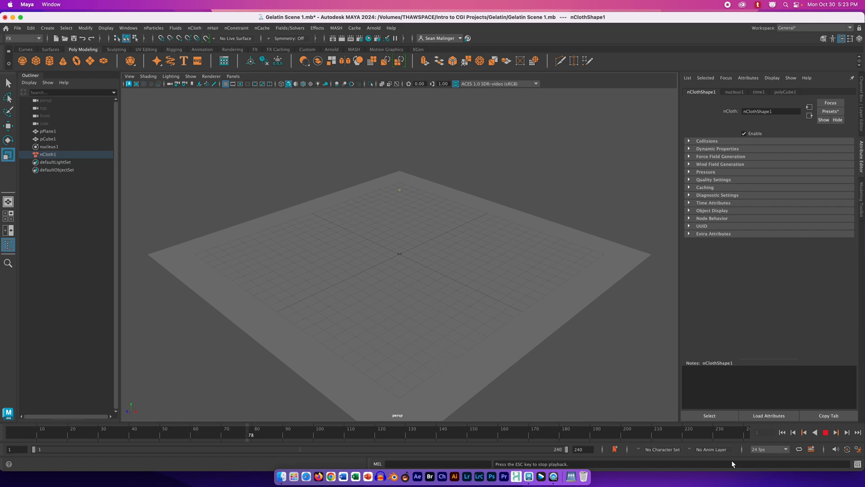
Step: Stop and rewind the simulation, and turn the ground plane into a passive collider
click(825, 432)
click(448, 300)
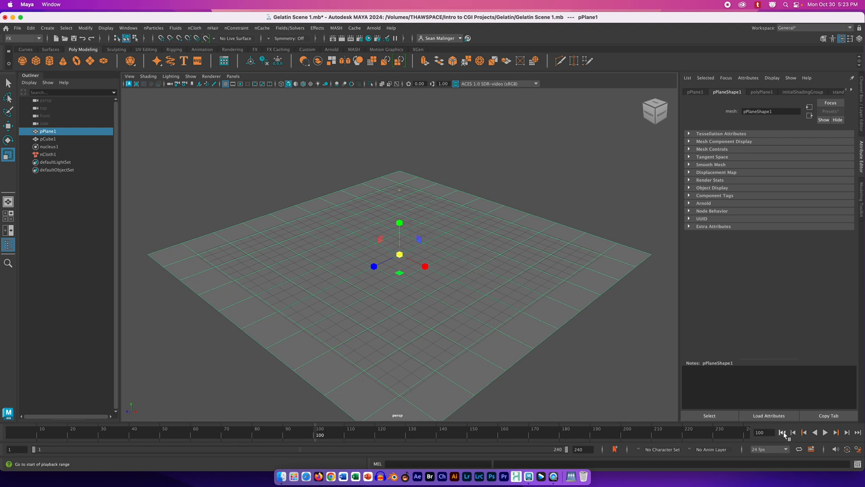
click(783, 432)
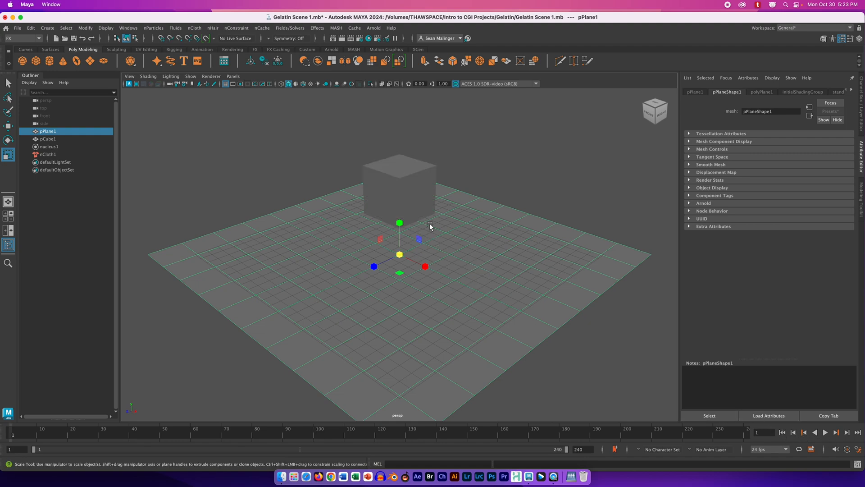
click(591, 237)
click(448, 264)
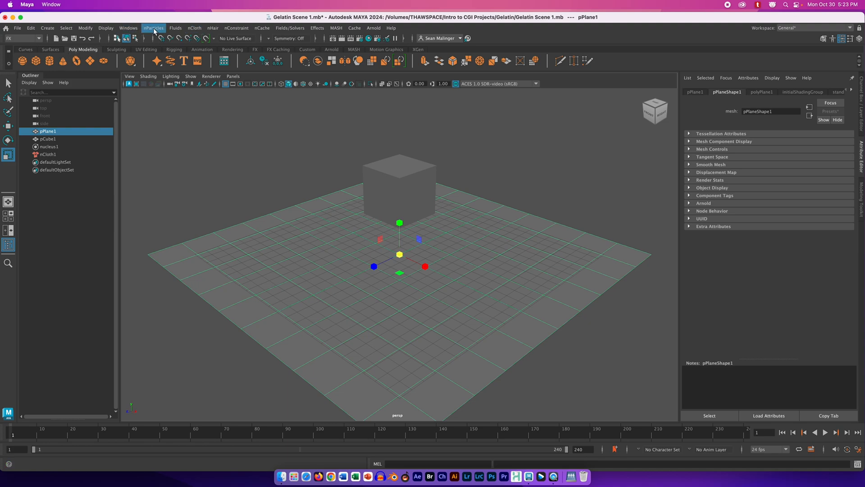
click(194, 29)
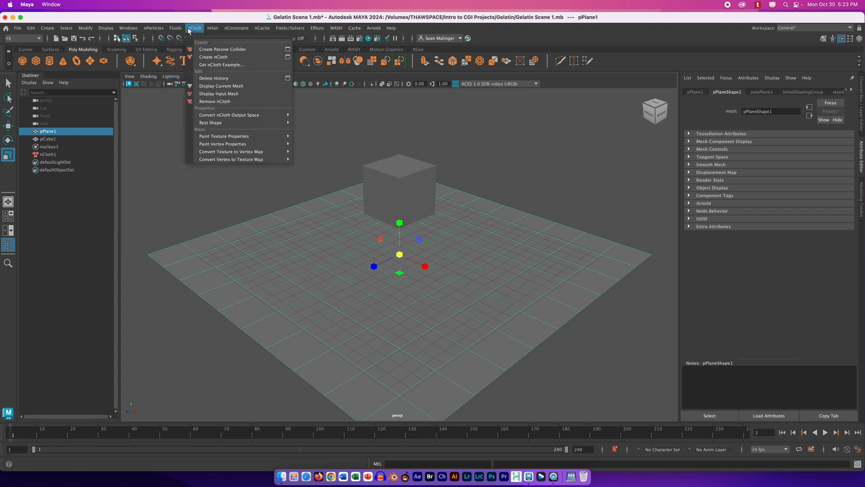
click(206, 49)
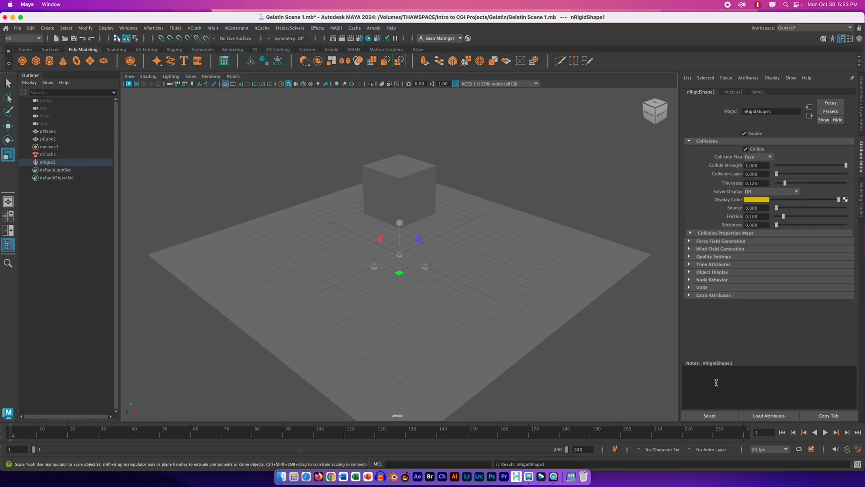
Step: Play the simulation to check how the cube lands on the plane, and return to the first frame
click(825, 432)
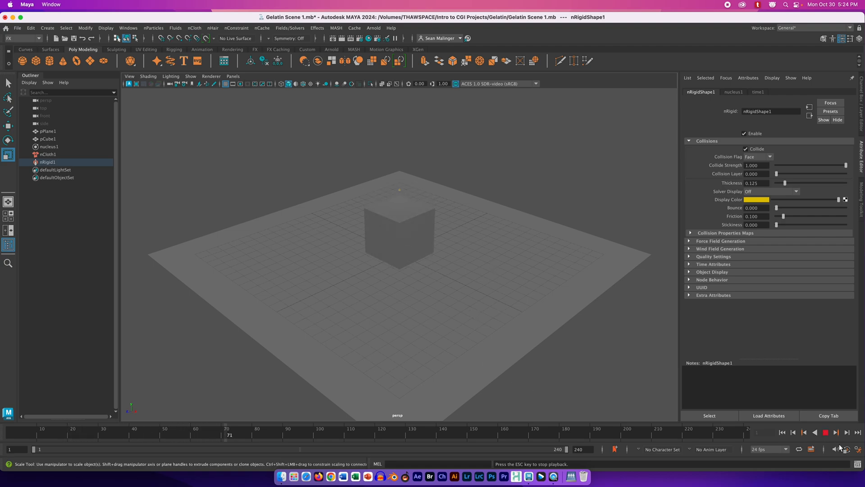
click(826, 432)
click(782, 433)
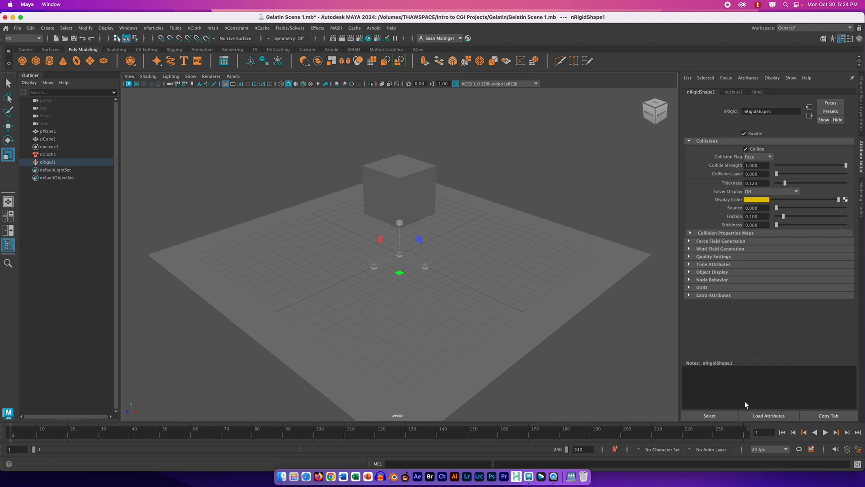
Step: Rotate the cube freehand to about 12, -2.4 and 11 degrees in X, Y and Z, and test the simulation from the first frame
click(401, 178)
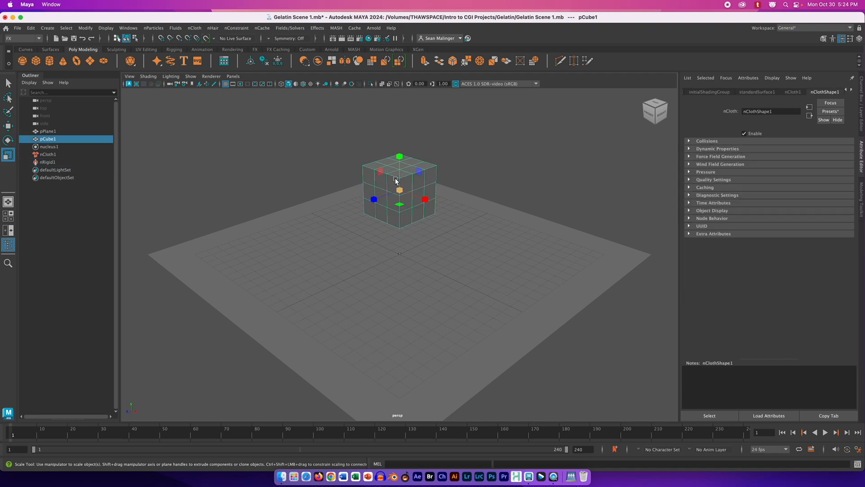
key(e)
drag(389, 167, 416, 180)
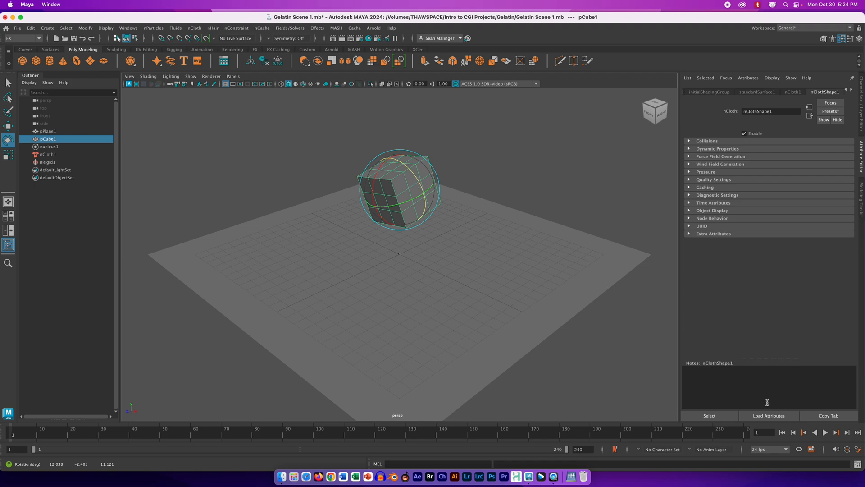
click(826, 433)
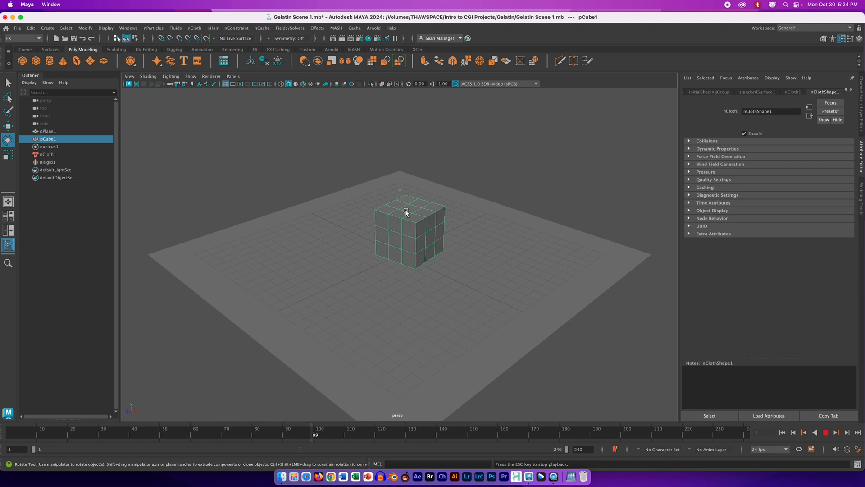
click(826, 433)
click(783, 432)
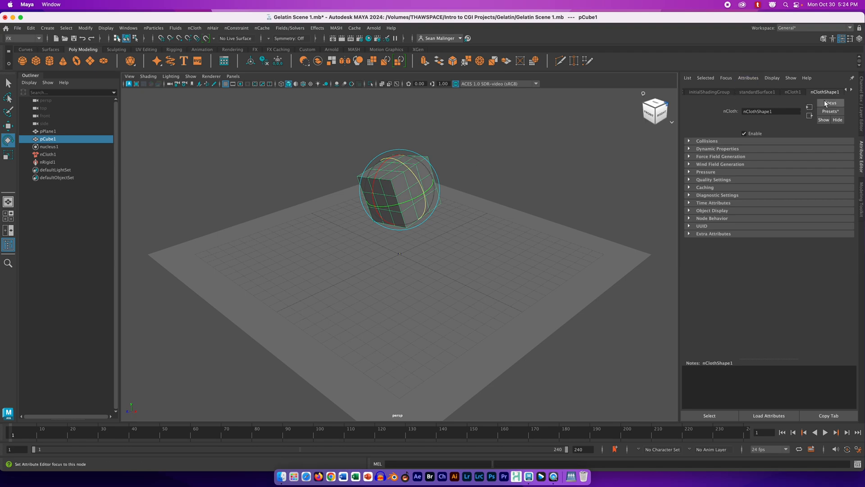
Step: Set the polyCube1 width, height and depth subdivisions to 5 each
click(862, 155)
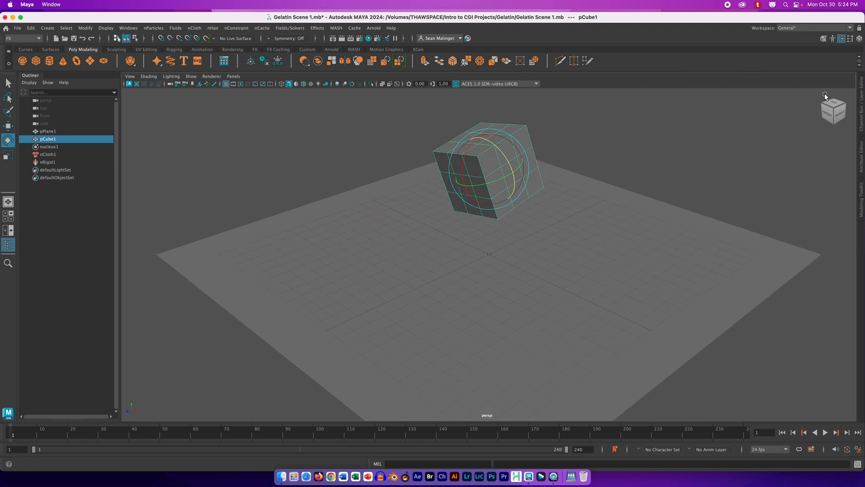
click(861, 154)
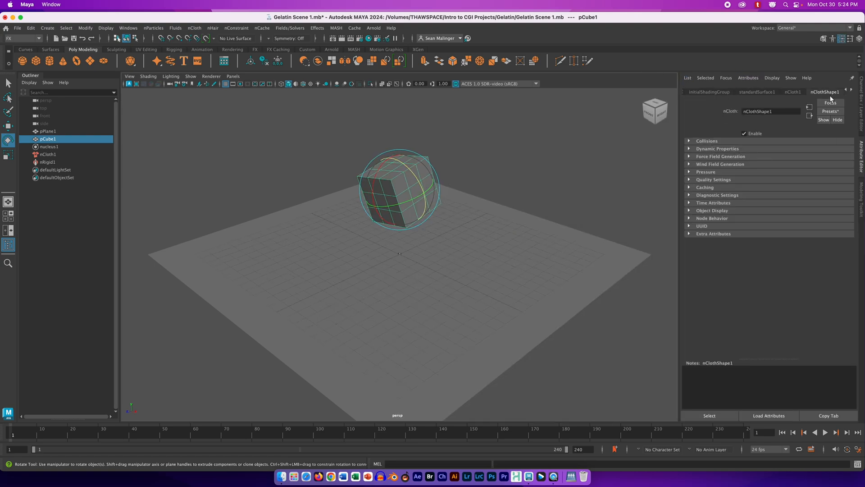
click(846, 90)
click(846, 90)
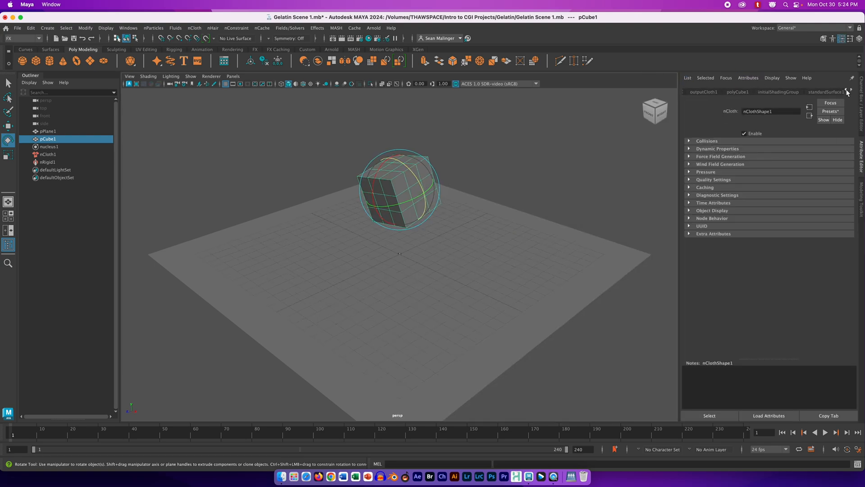
click(745, 93)
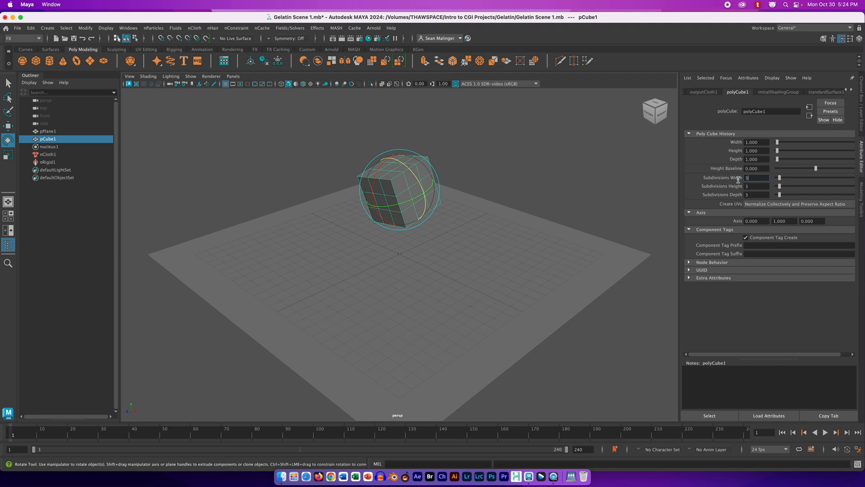
text(5)
key(Tab)
text(5)
key(Tab)
key(Return)
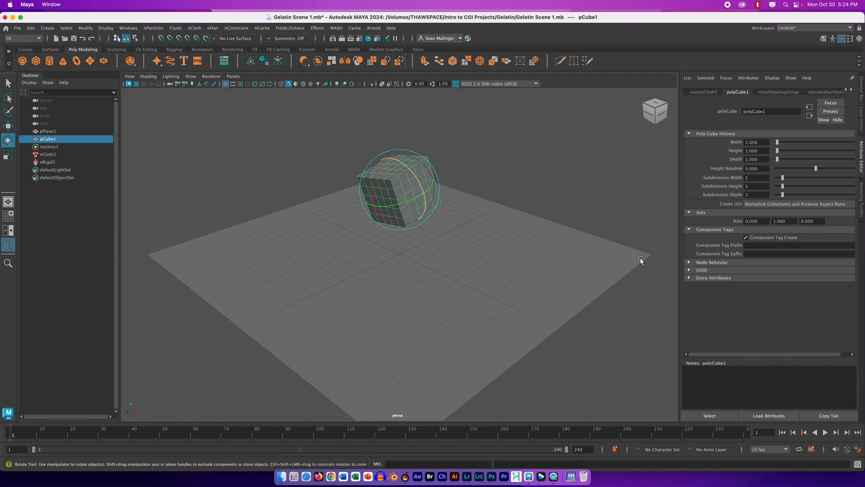
Step: Play the simulation with the denser cube mesh and return to the first frame
click(826, 433)
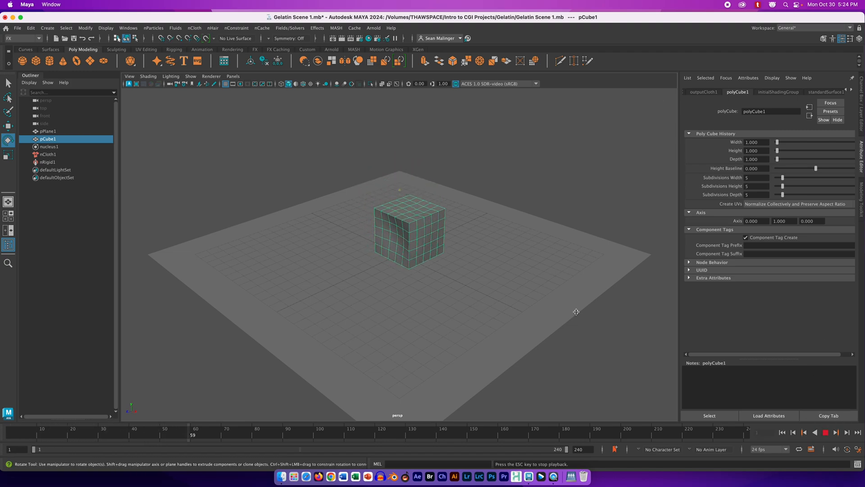
click(825, 433)
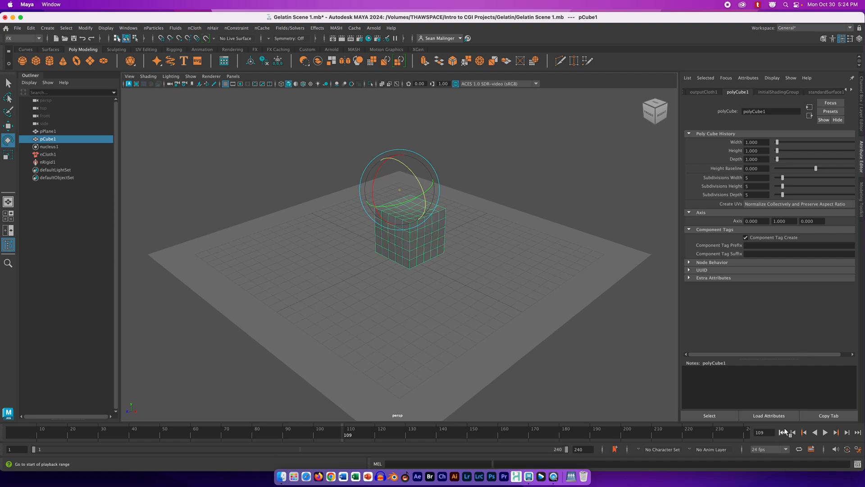
key(alt+shift+v)
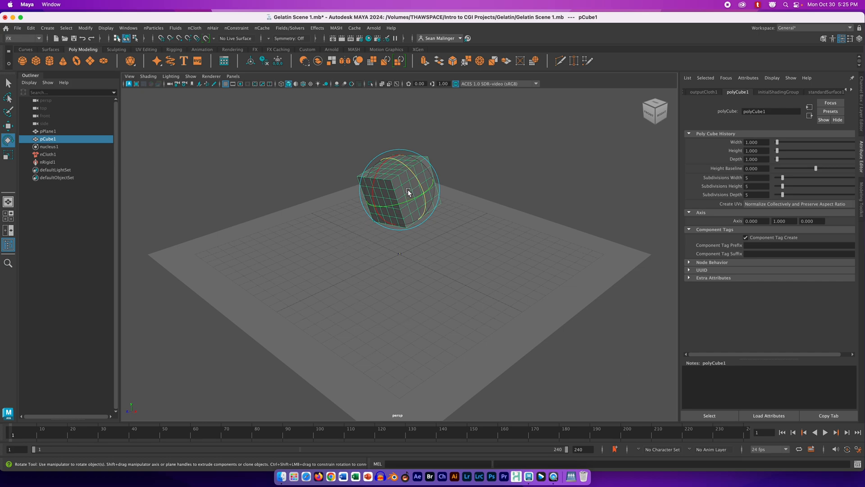
Step: Open the Hypershade and create an Arnold aiStandardSurface material
click(369, 40)
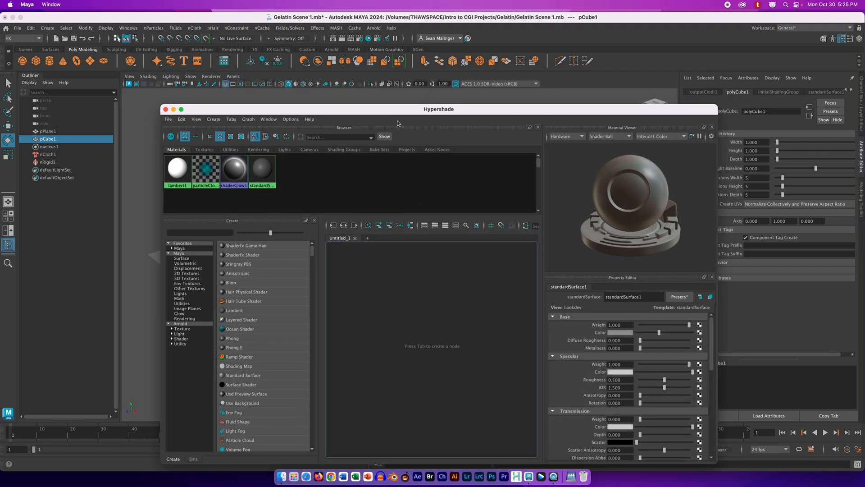
drag(398, 123, 365, 76)
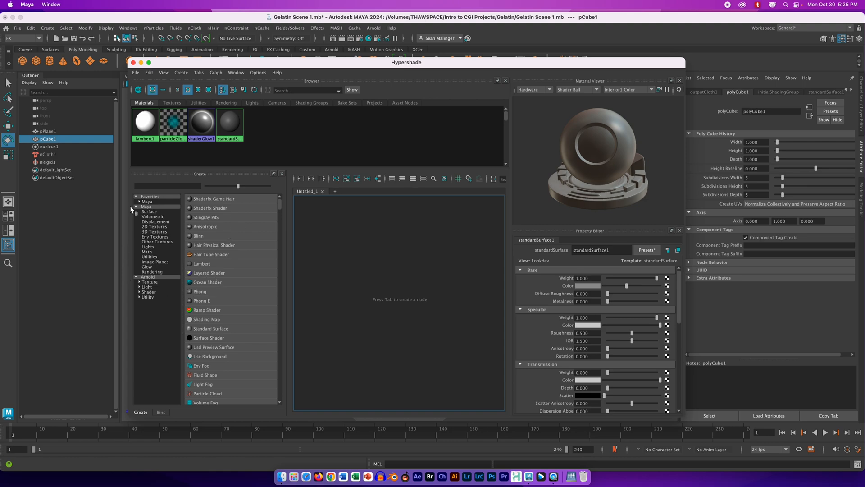
drag(198, 65, 202, 70)
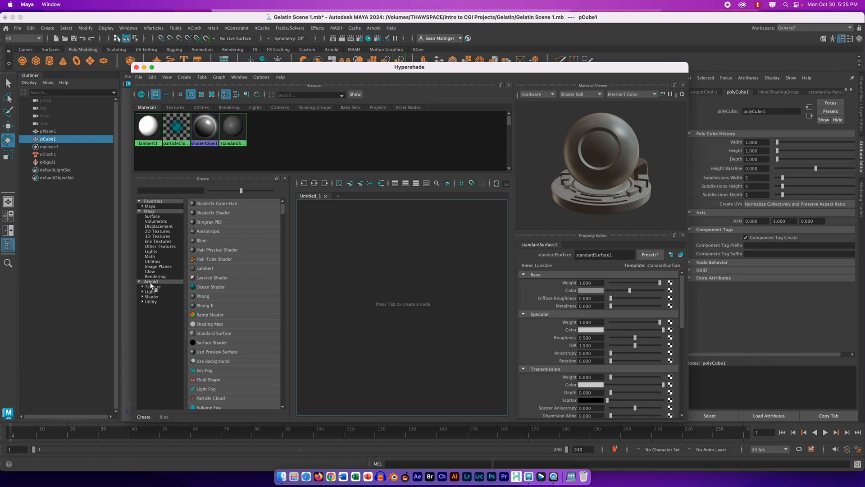
click(142, 296)
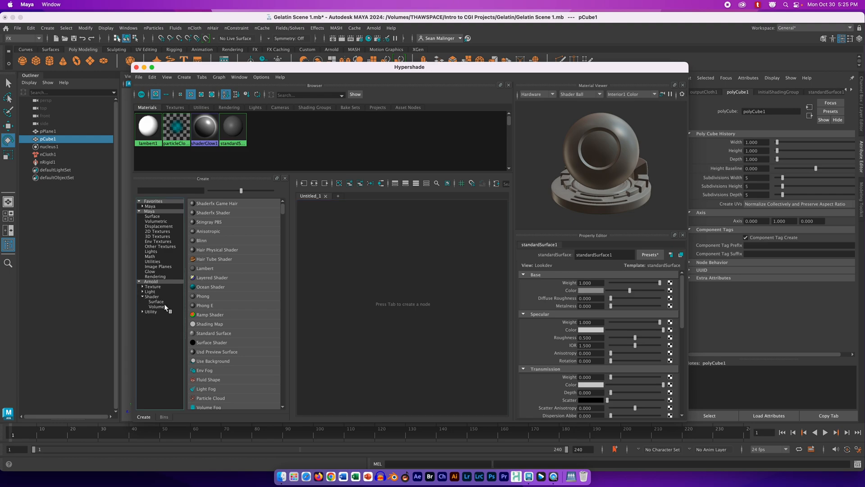
click(158, 302)
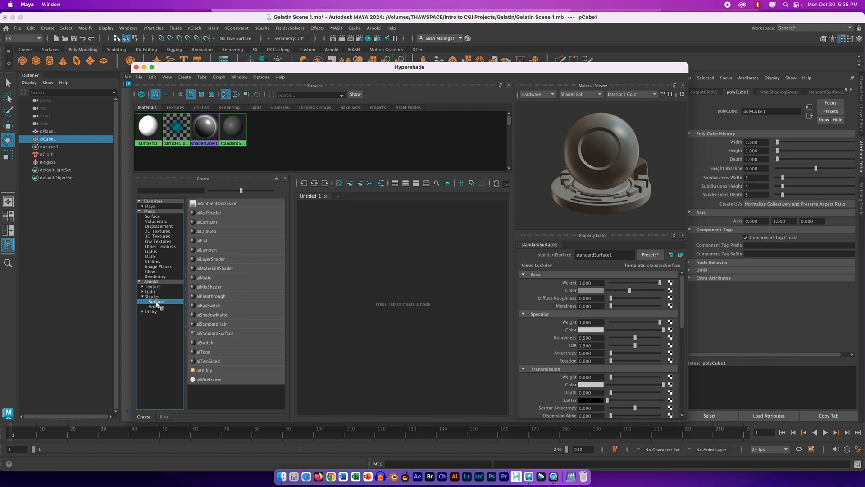
click(215, 333)
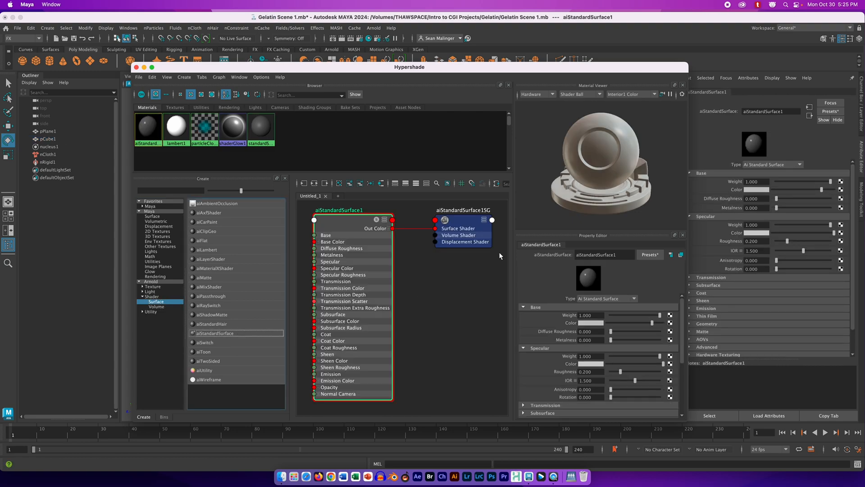
Step: Rename the new aiStandardSurface material as Red_Gelatin
mouse_move(498, 71)
mouse_down()
mouse_move(500, 94)
mouse_move(507, 59)
mouse_up()
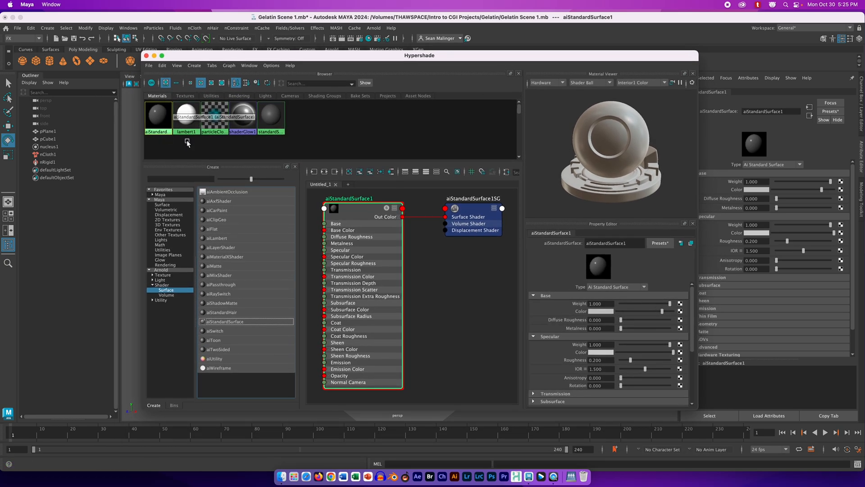
drag(637, 244, 564, 236)
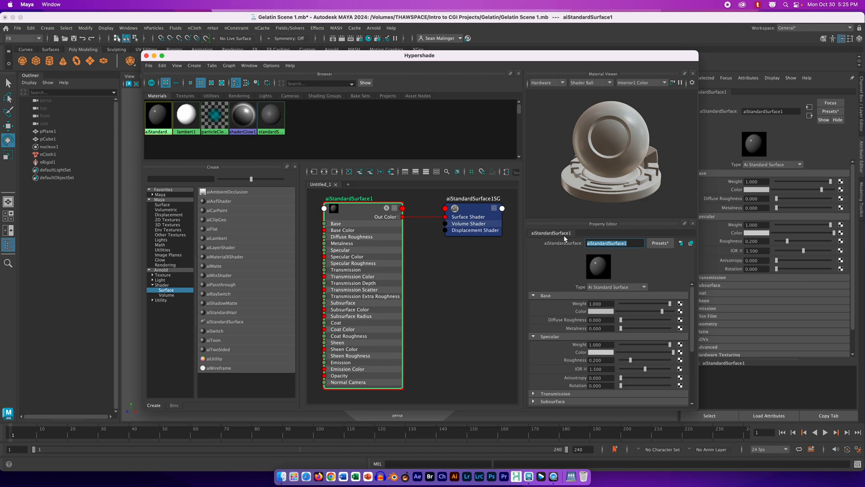
text(Red_Gelatin)
key(Return)
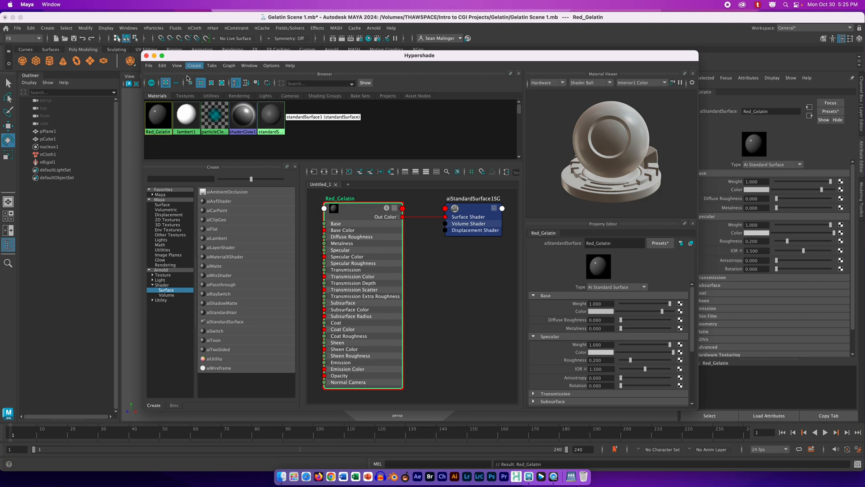
Step: Set the Red_Gelatin base color to the pure red swatch and try a darker red shade
click(602, 311)
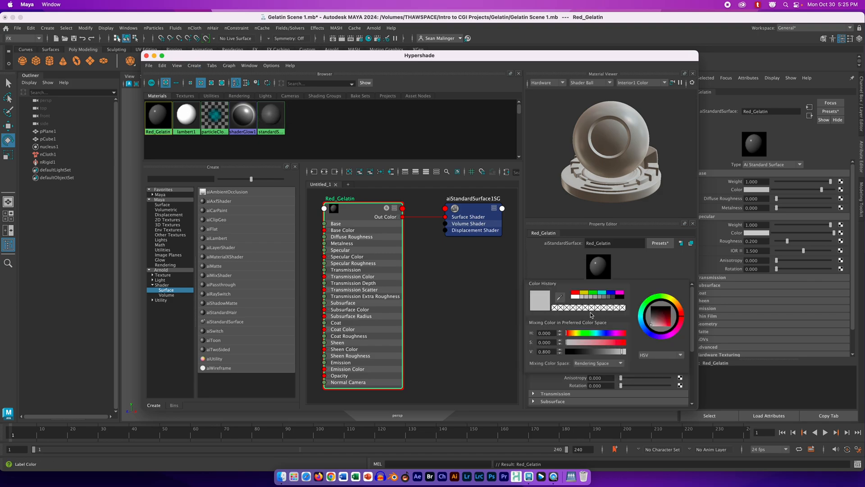
click(576, 293)
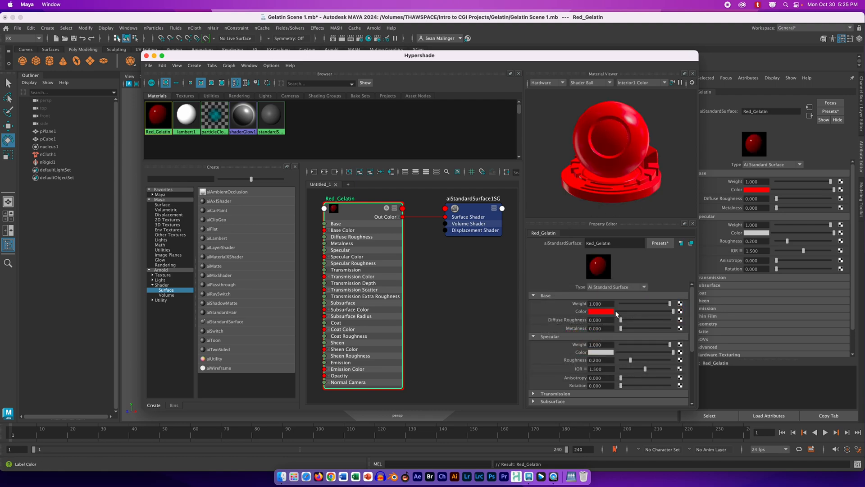
click(604, 311)
click(371, 247)
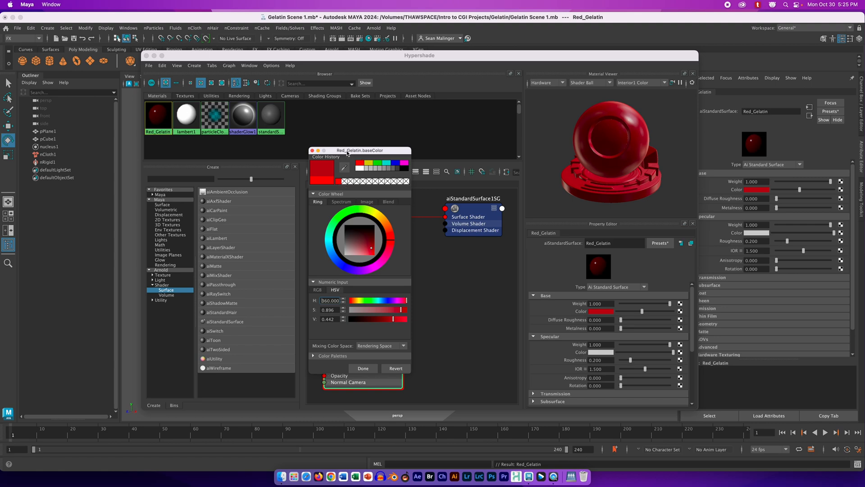
drag(348, 154, 366, 161)
click(331, 158)
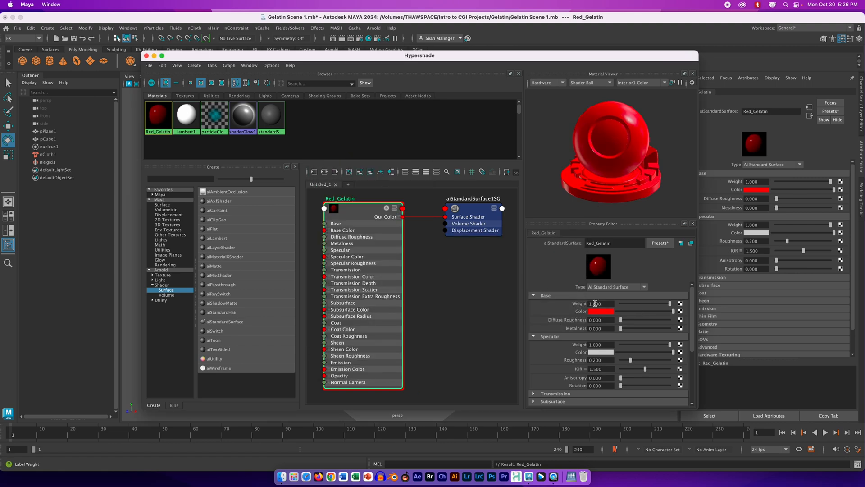
Step: Set the Red_Gelatin base color to a dark red with hue 360, saturation 0.831 and value 0.337
click(595, 311)
click(388, 263)
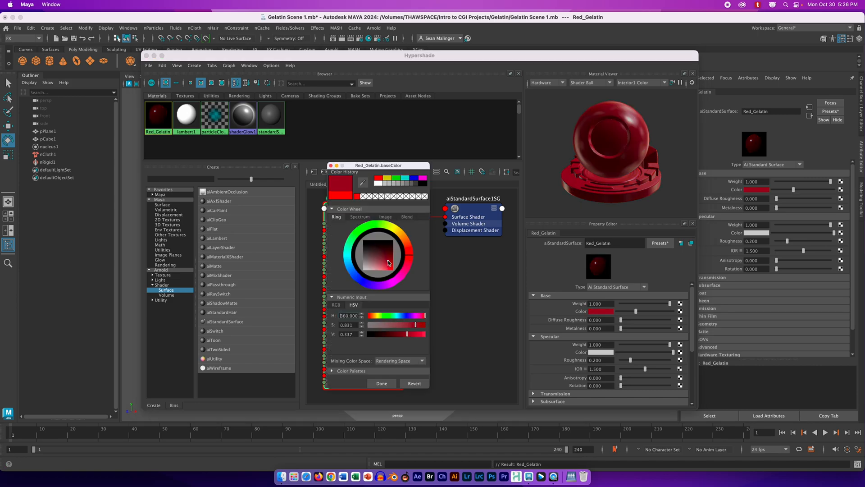
key(Return)
click(384, 382)
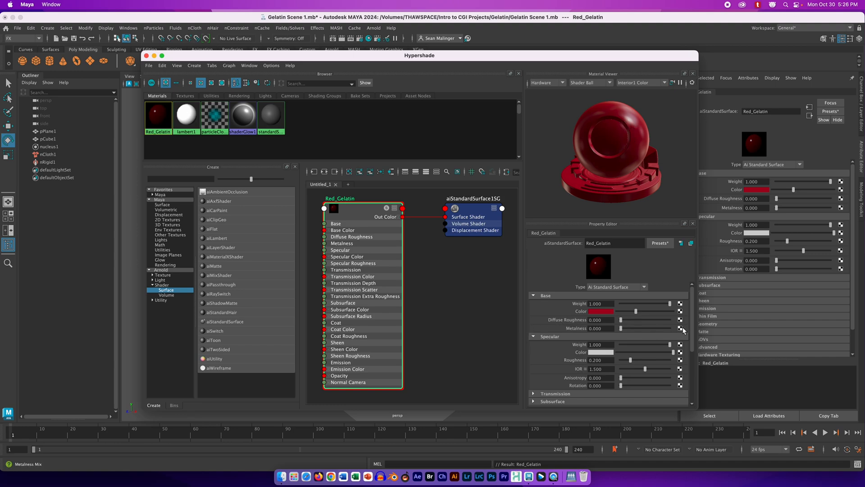
drag(692, 315, 693, 325)
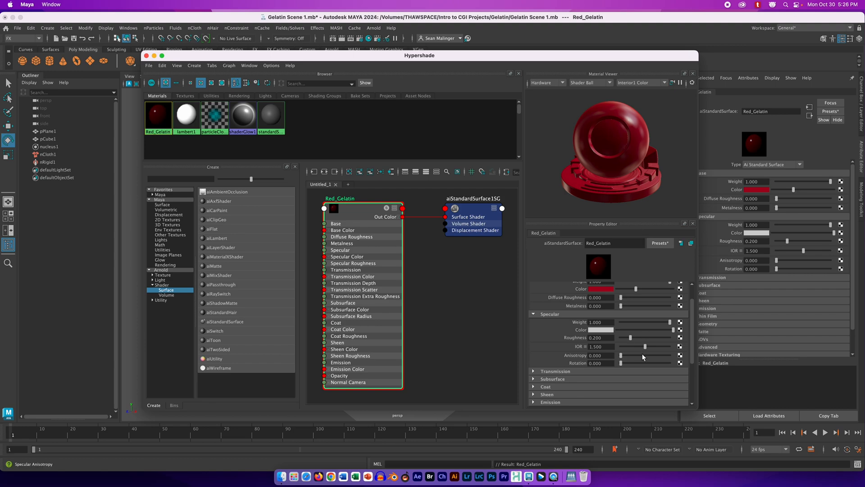
Step: Lower the specular roughness of the Red_Gelatin material to 0.040 and collapse its specular settings
drag(631, 336, 622, 339)
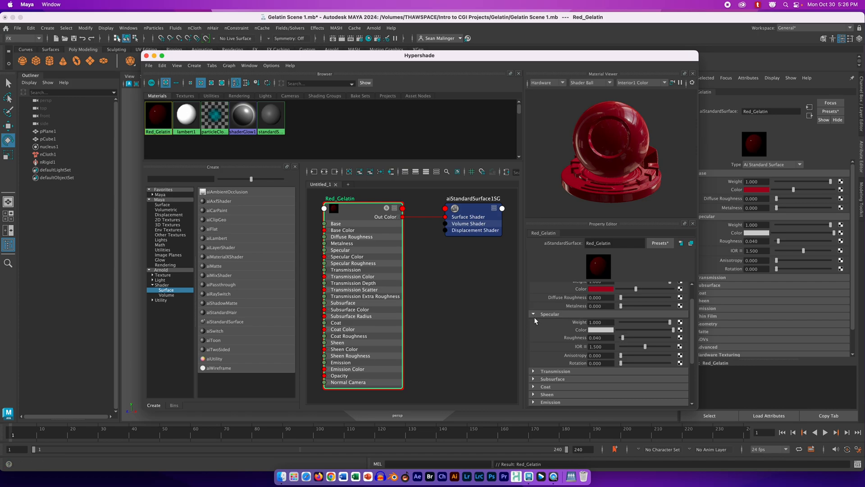
click(533, 315)
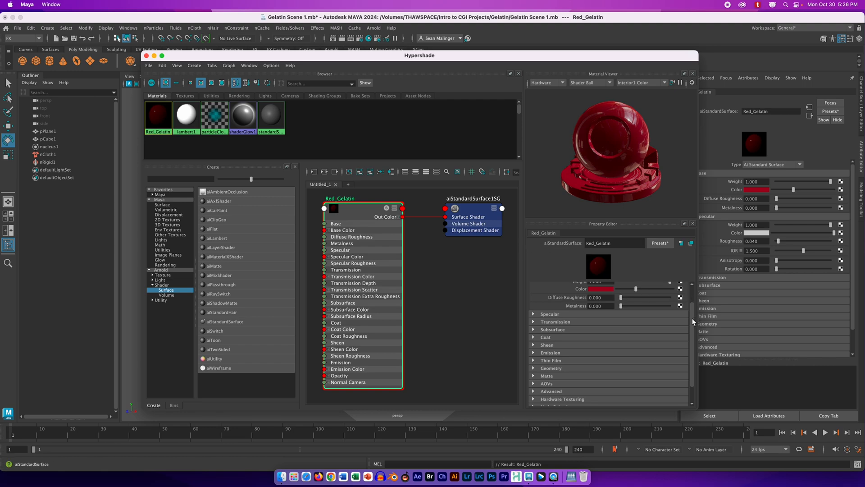
drag(691, 317, 692, 288)
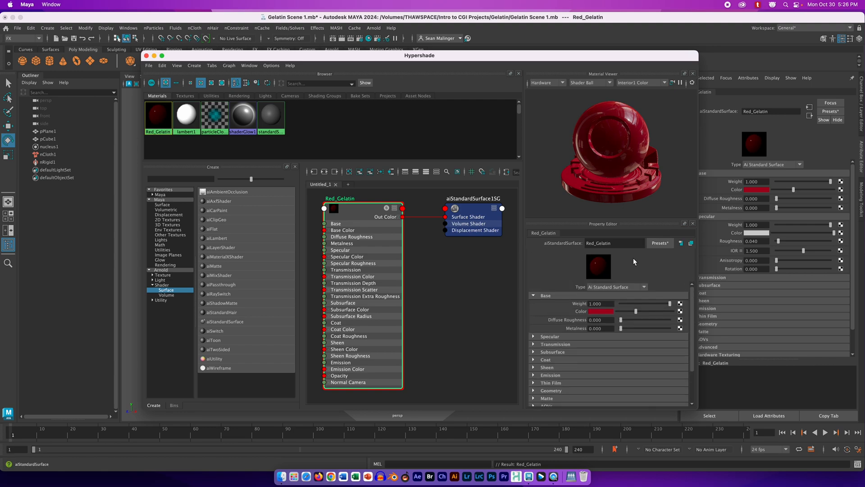
Step: Set the Red_Gelatin transmission weight to 0.592 and sample the dark red base color as its transmission color
click(534, 344)
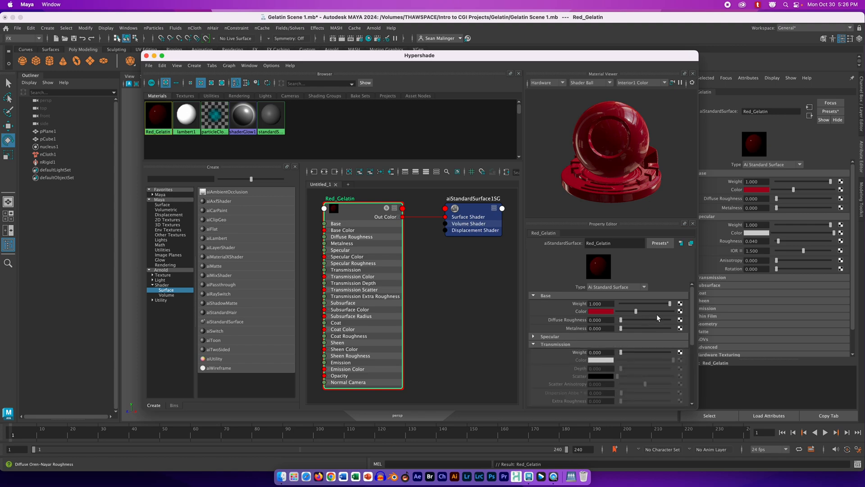
scroll(695, 313, down, 3)
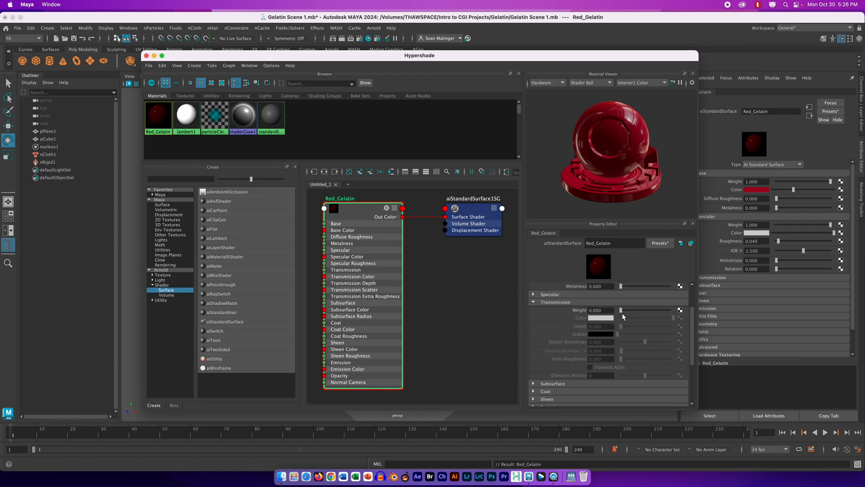
drag(622, 311, 649, 310)
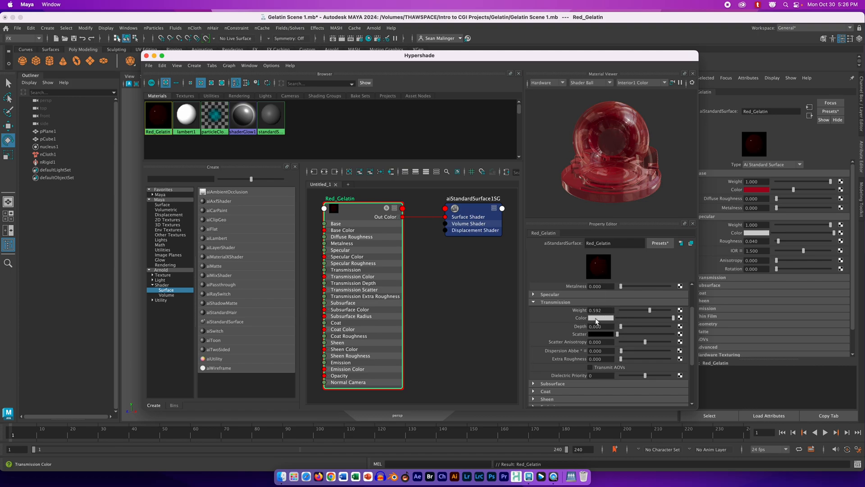
drag(693, 328, 694, 312)
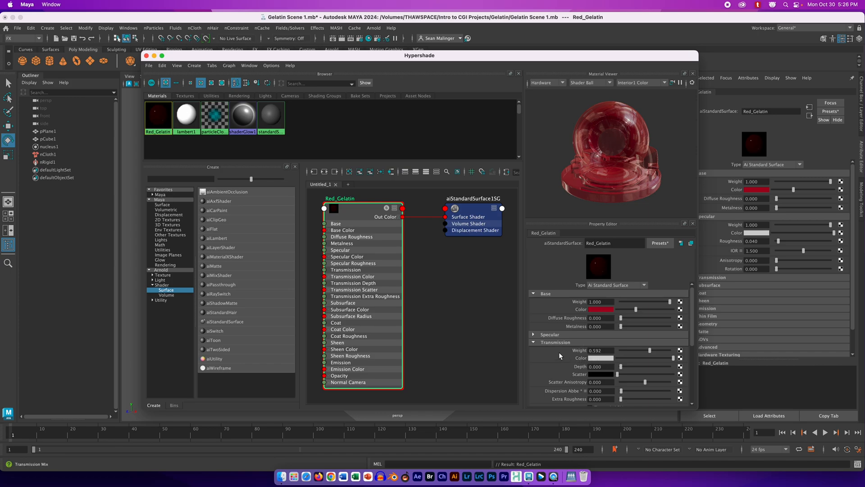
click(594, 359)
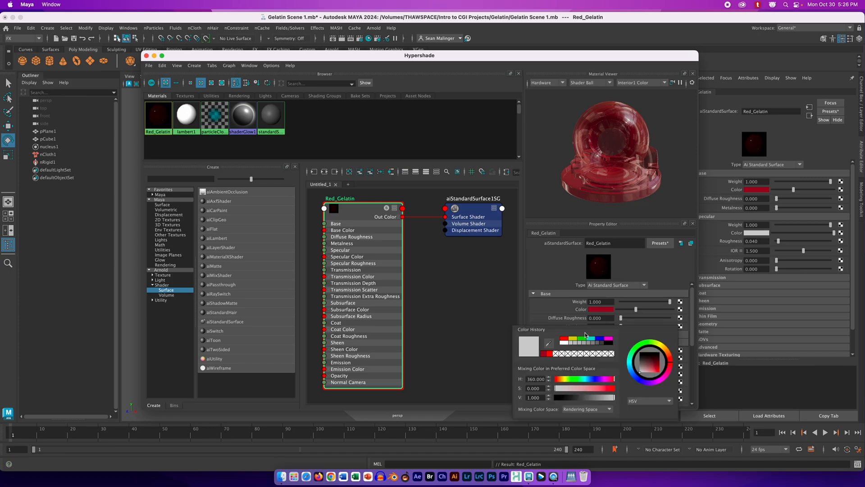
click(549, 345)
click(596, 308)
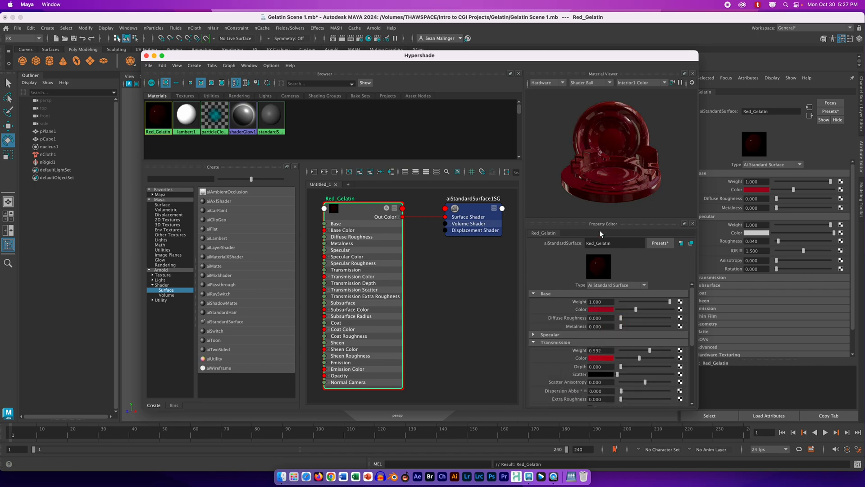
Step: Slightly brighten the Red_Gelatin base and transmission colors and raise the transmission weight to 0.880
drag(636, 310, 640, 309)
mouse_move(640, 358)
mouse_down()
mouse_move(657, 358)
mouse_move(642, 358)
mouse_up()
drag(649, 351, 664, 350)
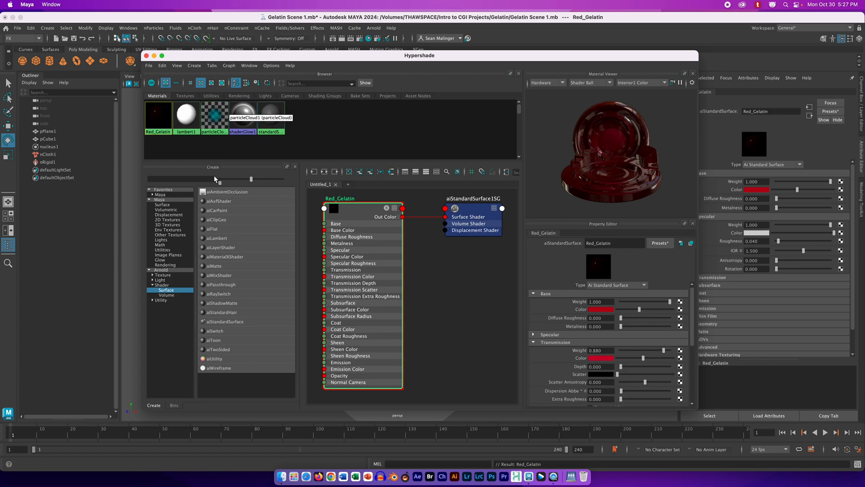
Step: Assign the Red_Gelatin material to the cube in the scene and close the Hypershade
drag(215, 56, 513, 144)
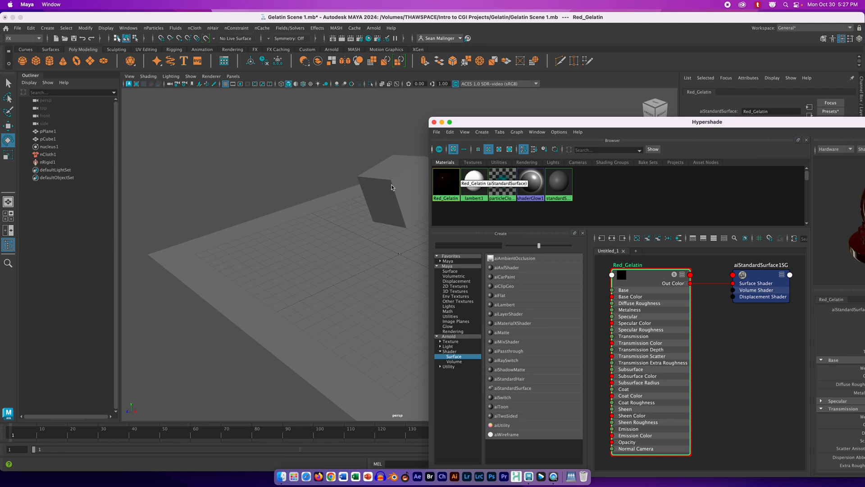
drag(449, 185, 392, 181)
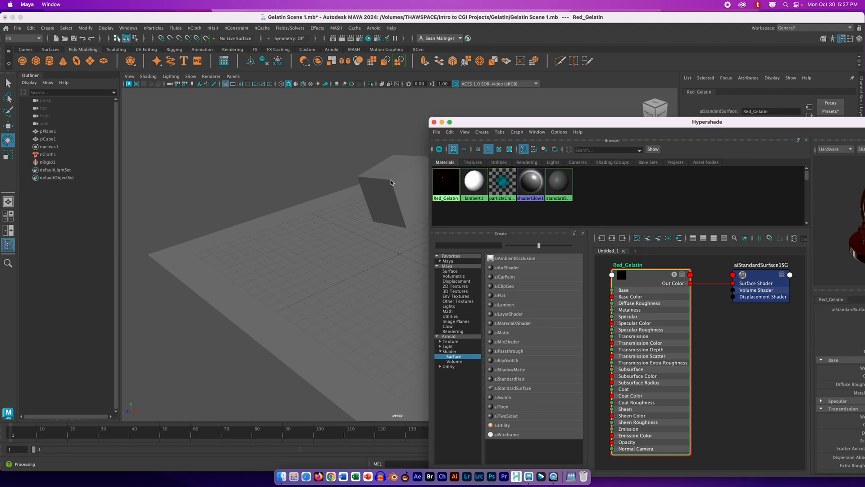
click(435, 122)
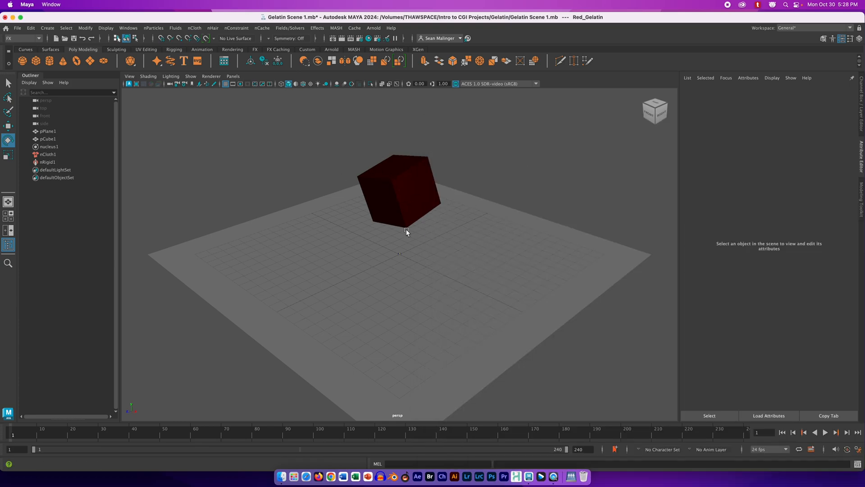
Step: Enable Smooth Mesh Preview on the cube's outputCloth1 mesh, return to the Select tool and deselect the cube
click(396, 179)
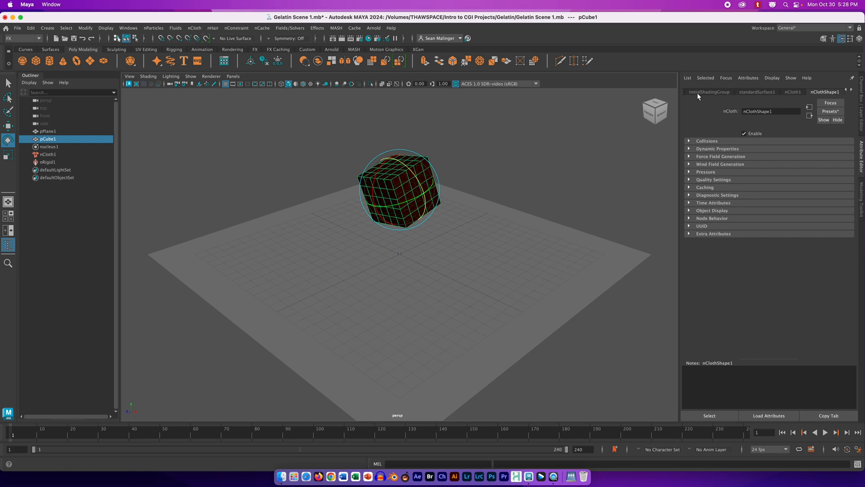
click(846, 92)
click(846, 91)
click(846, 92)
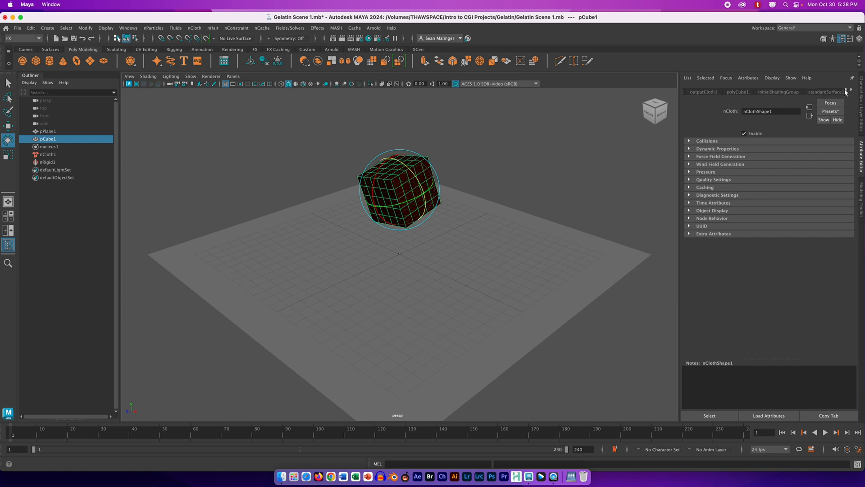
click(706, 93)
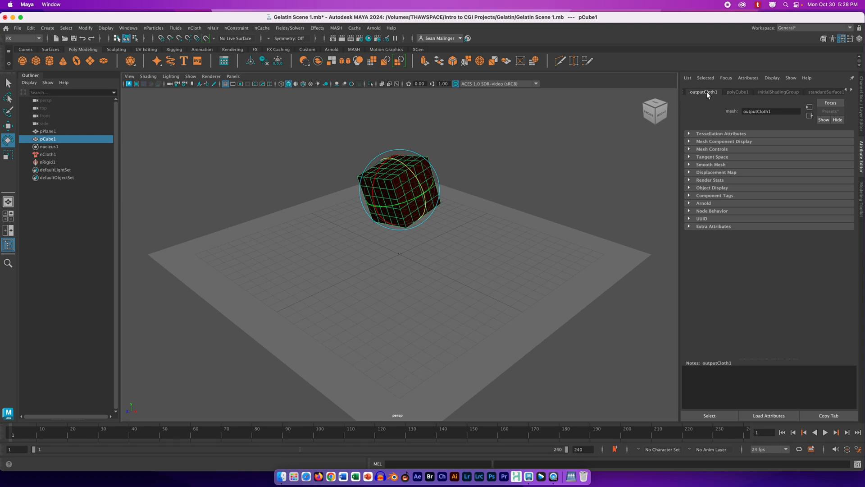
click(690, 165)
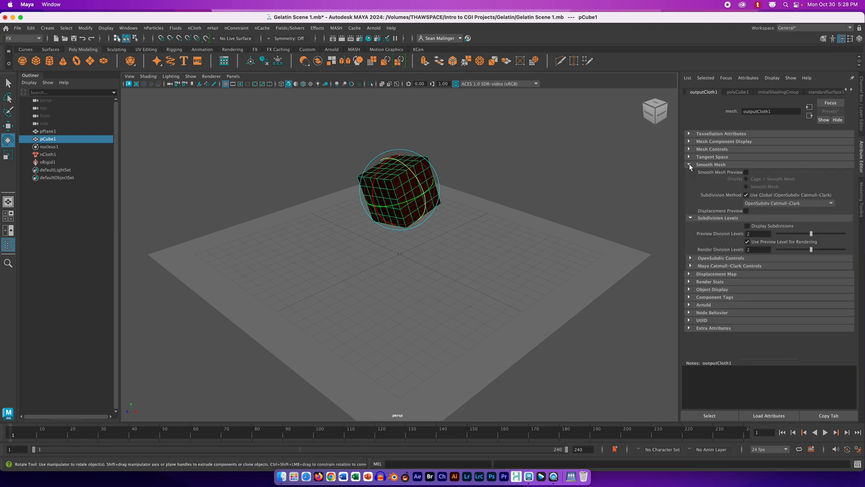
click(746, 172)
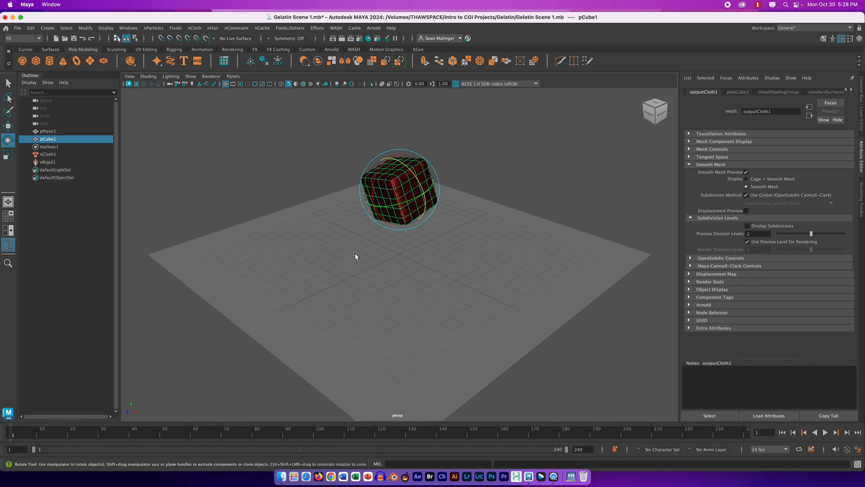
click(8, 83)
click(286, 153)
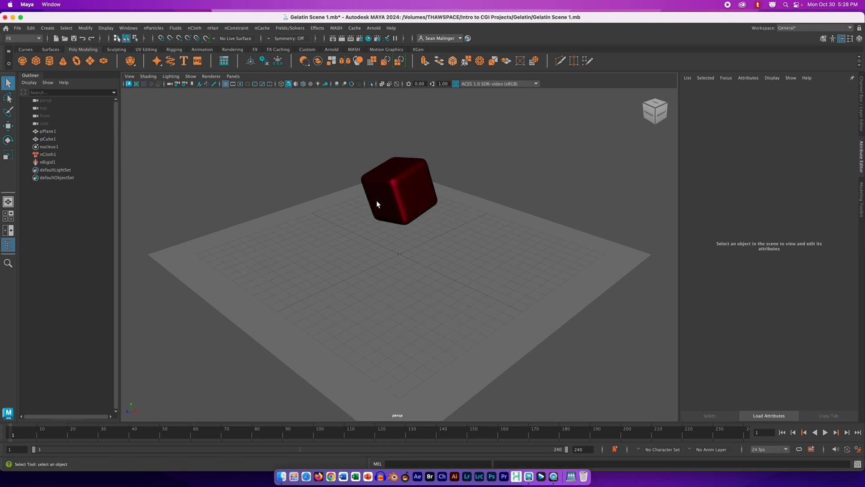
Step: Select the smoothed cube, play its falling simulation and return to frame 1
click(417, 185)
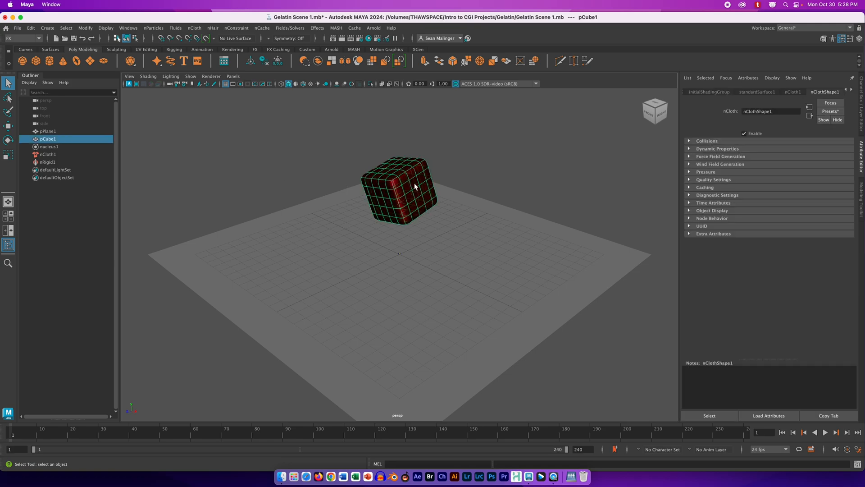
click(826, 432)
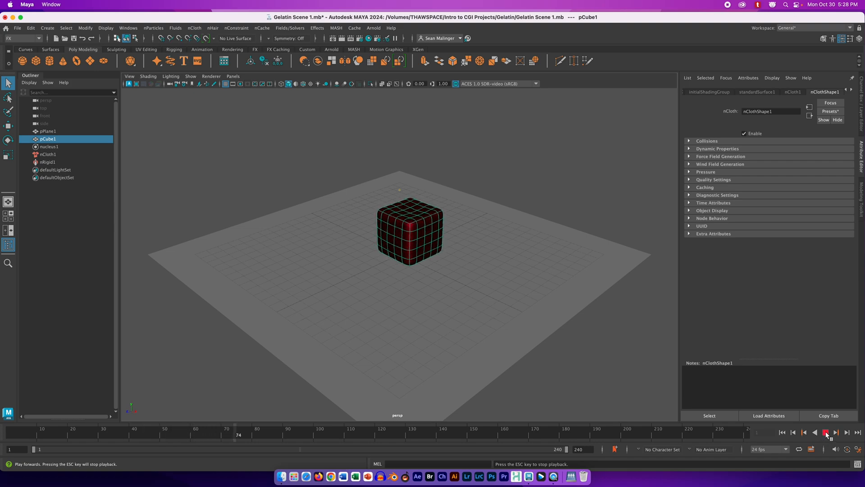
click(794, 434)
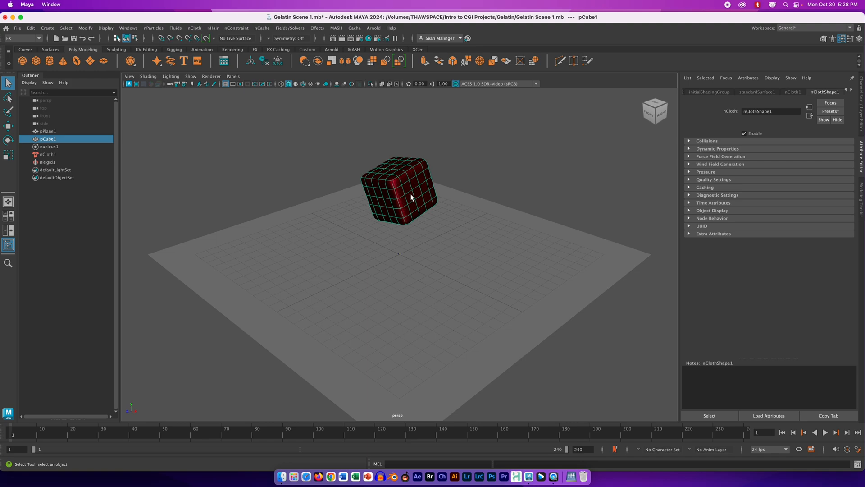
Step: Duplicate the gelatin cube and move the copy about 6 units along X, beside the original
key(super+d)
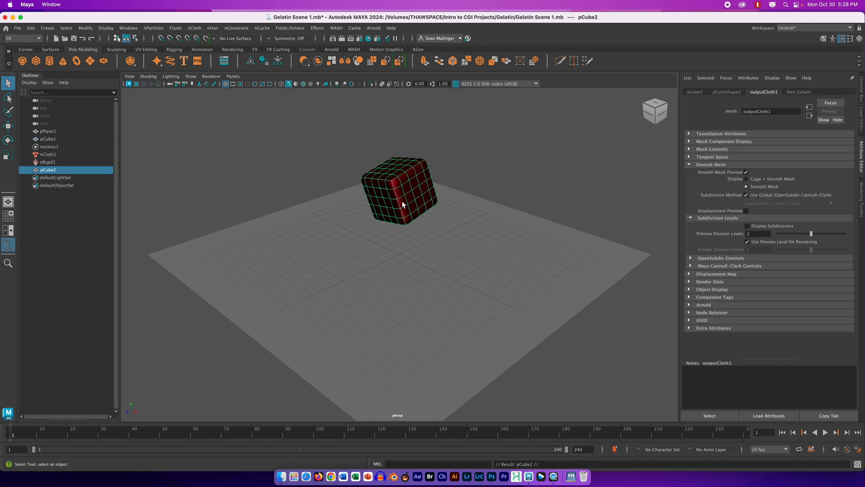
key(w)
drag(428, 200, 492, 209)
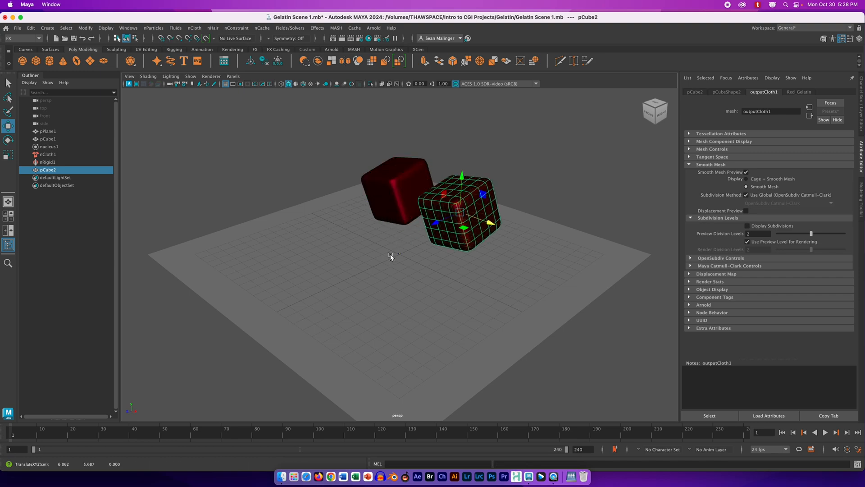
Step: Scale the duplicate cube down uniformly and position it directly above the original cube
key(r)
drag(460, 212, 456, 256)
key(e)
key(w)
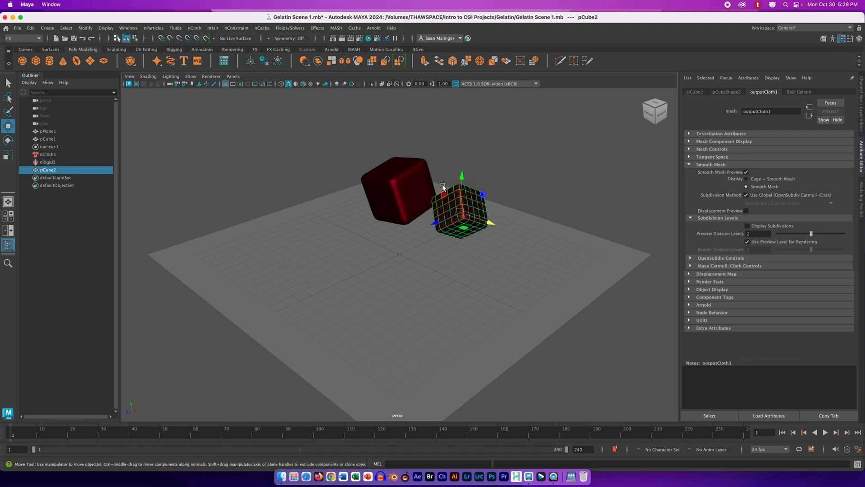
drag(472, 217, 418, 200)
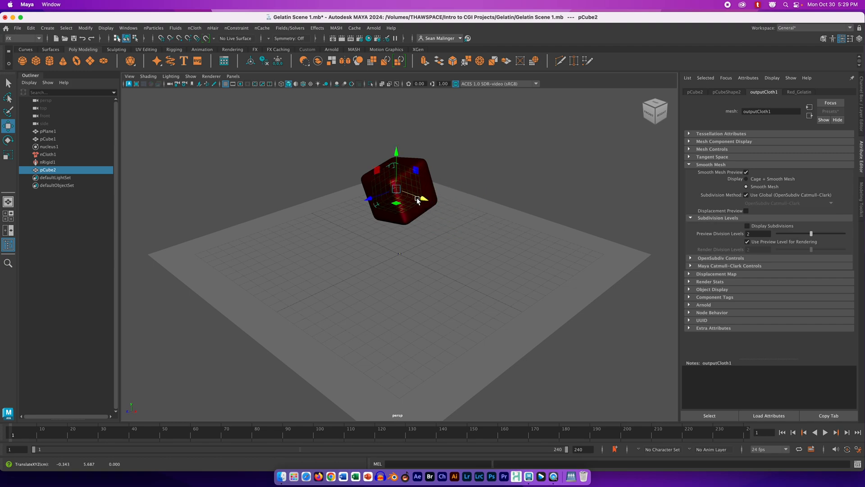
drag(397, 157, 396, 96)
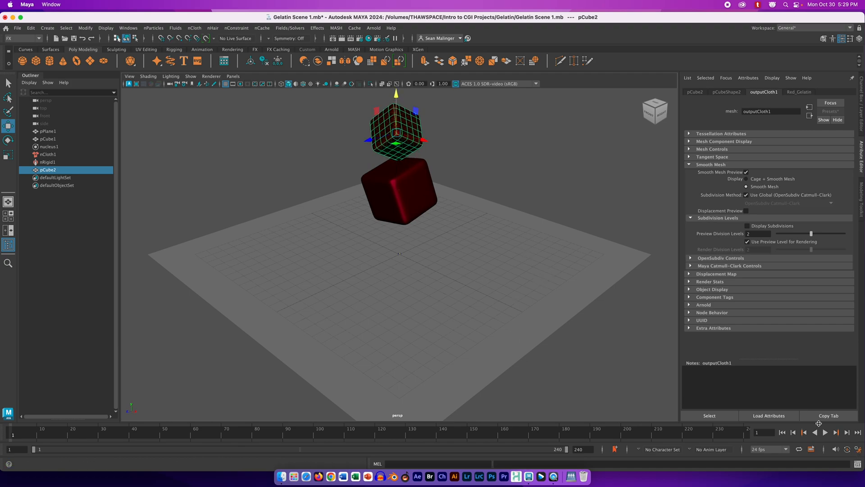
Step: Play the simulation to check how the duplicate cube behaves, stop it and rewind to frame 1
click(825, 432)
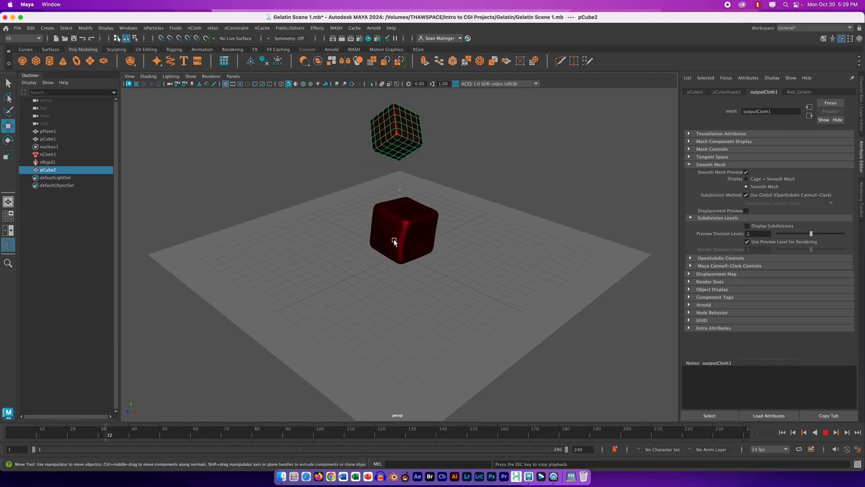
click(826, 433)
click(783, 433)
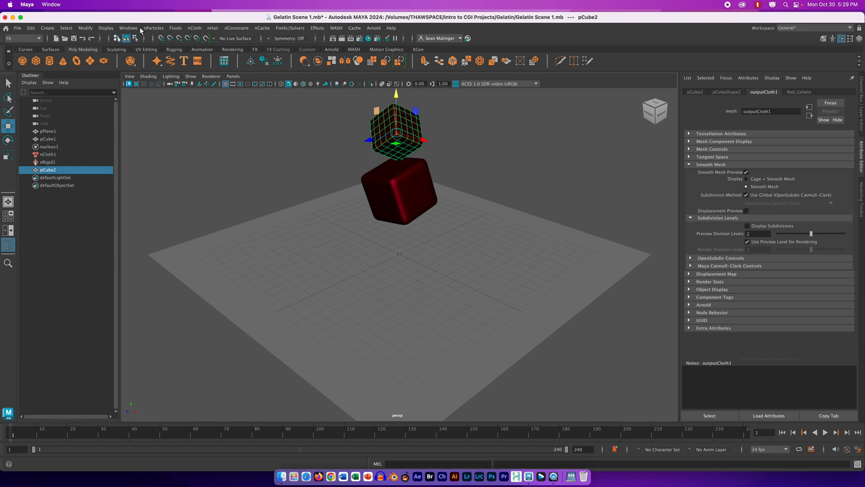
Step: Convert the smaller cube to an nCloth and enable Smooth Mesh Preview on its outputCloth2 mesh
click(194, 28)
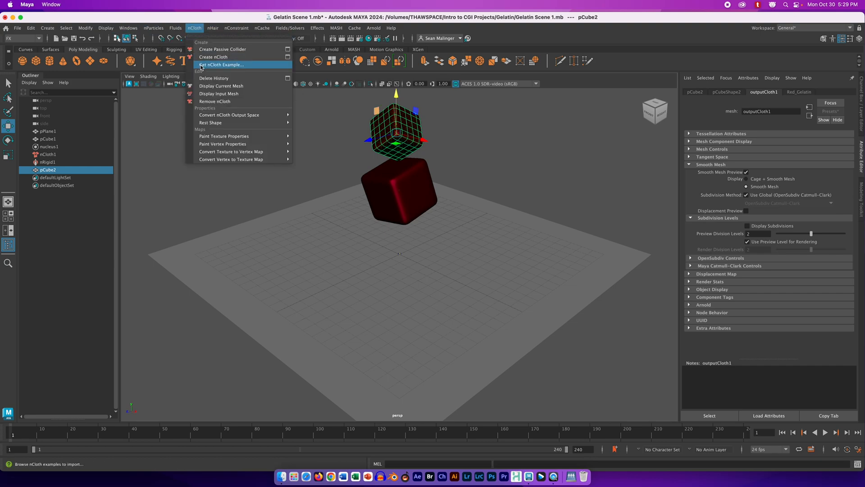
click(225, 58)
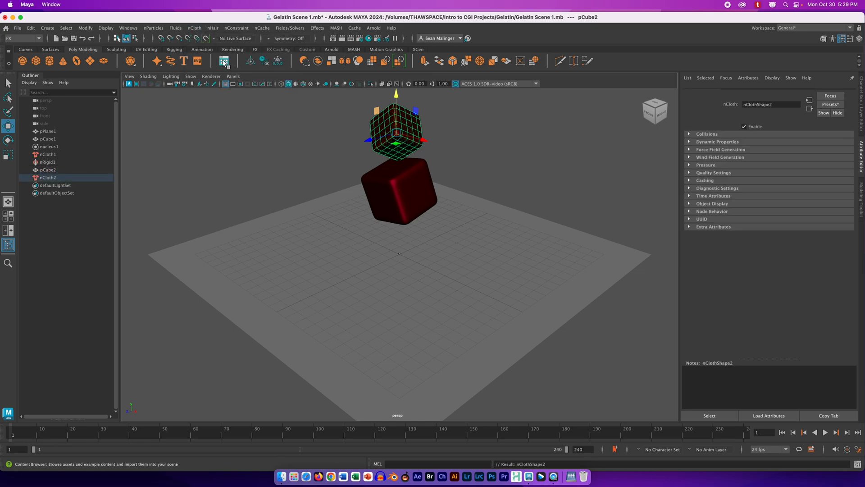
click(400, 126)
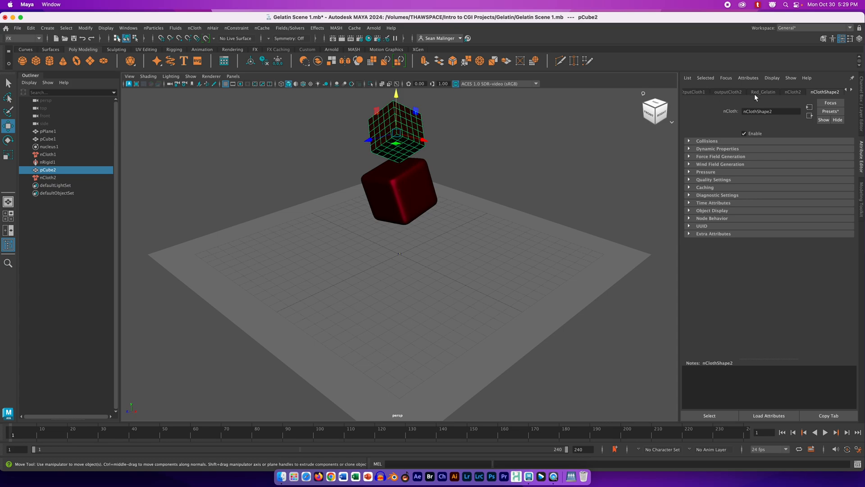
click(718, 92)
click(746, 172)
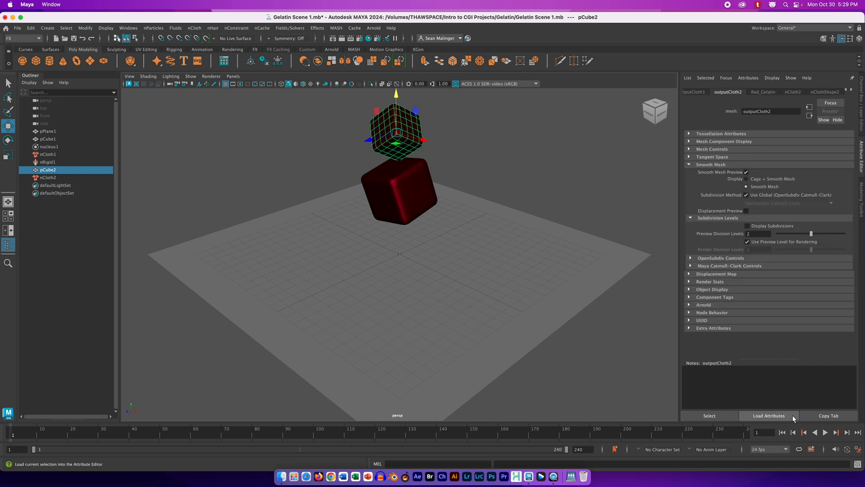
Step: Play the simulation of the small gelatin cube falling onto the larger one, and stop playback
click(825, 433)
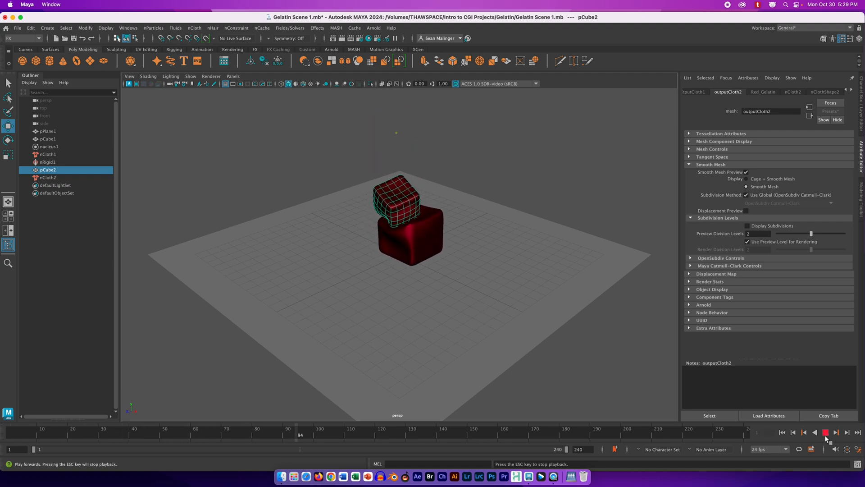
click(826, 433)
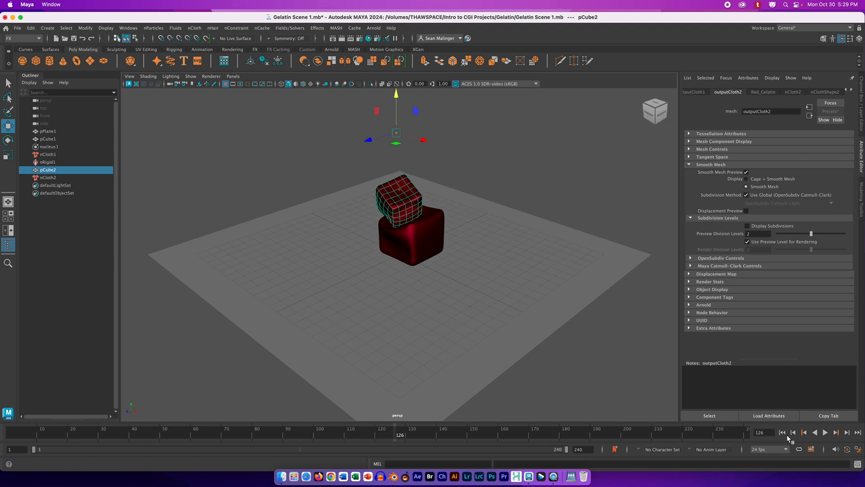
Step: Rewind the simulation to frame 1, then open the Hypershade and duplicate the Red_Gelatin material
click(783, 432)
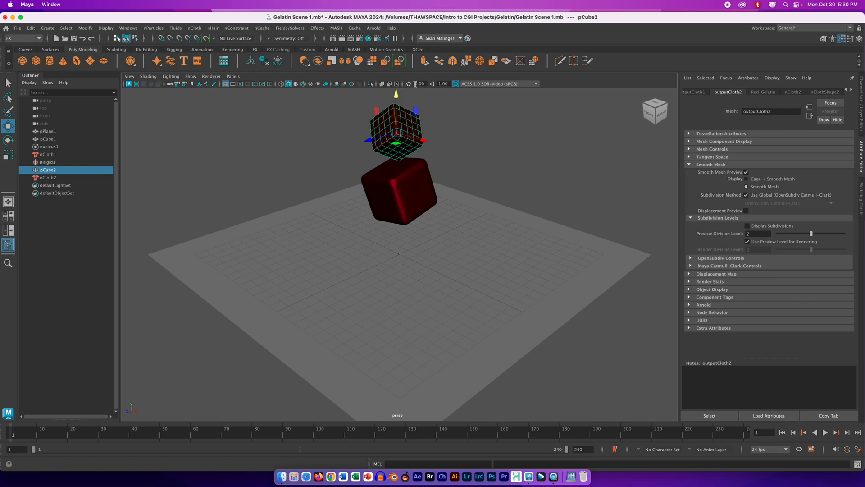
click(369, 38)
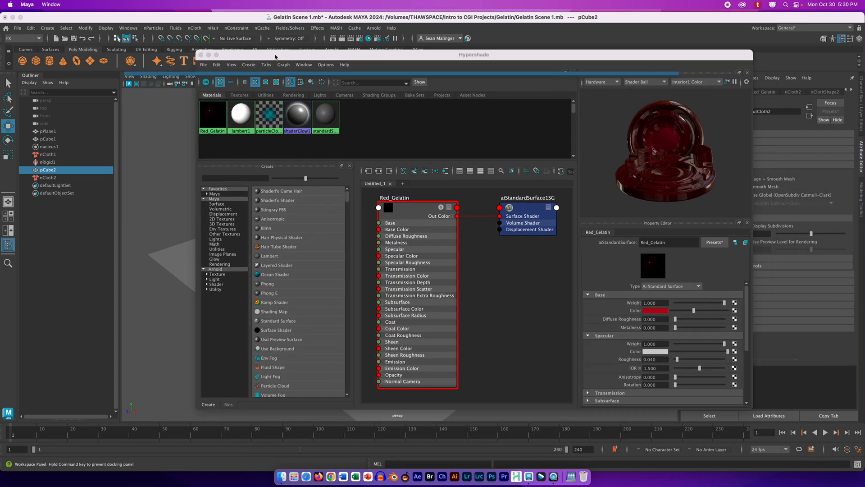
drag(275, 57, 219, 87)
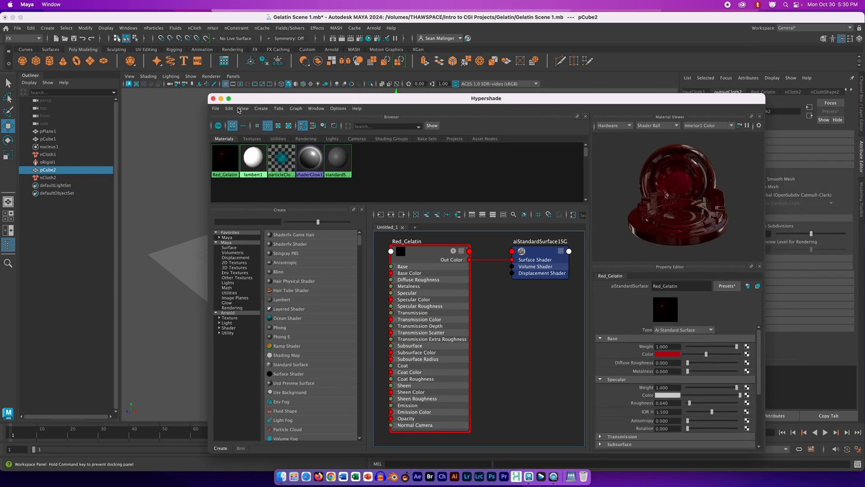
click(230, 163)
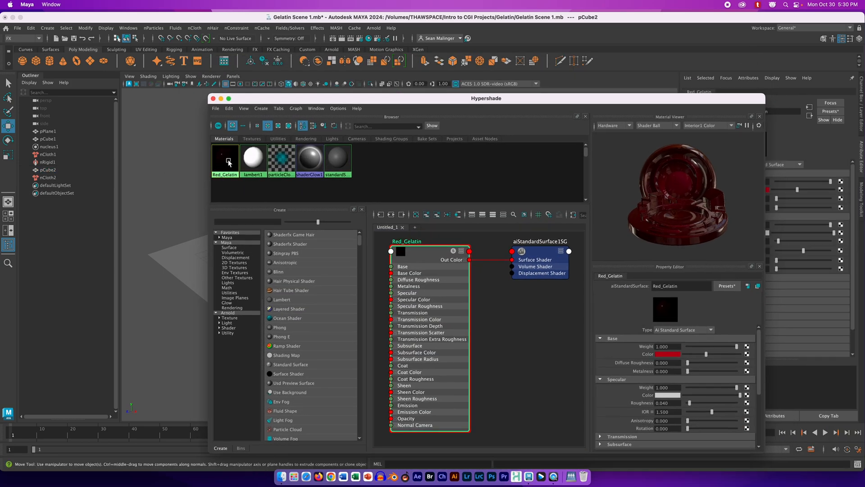
key(ctrl+d)
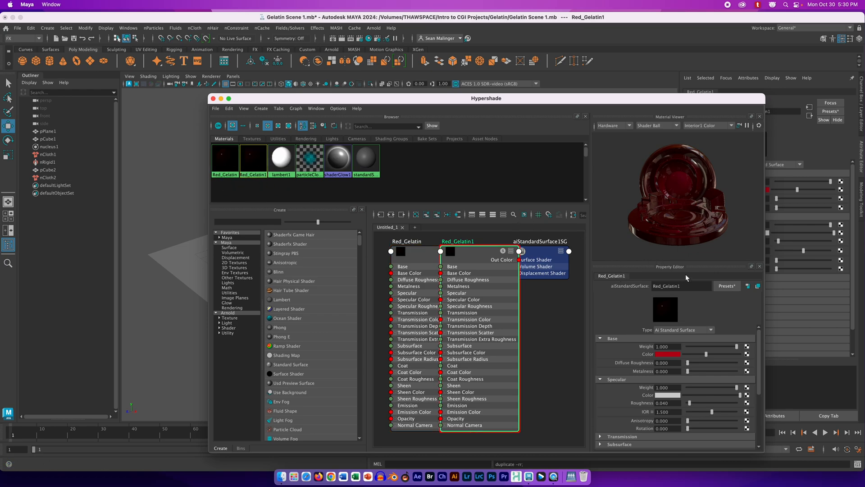
Step: Rename the duplicated material as Yellow_Gelatin and change its base color to a dark amber yellow
double_click(658, 286)
text(G)
key(Return)
click(668, 355)
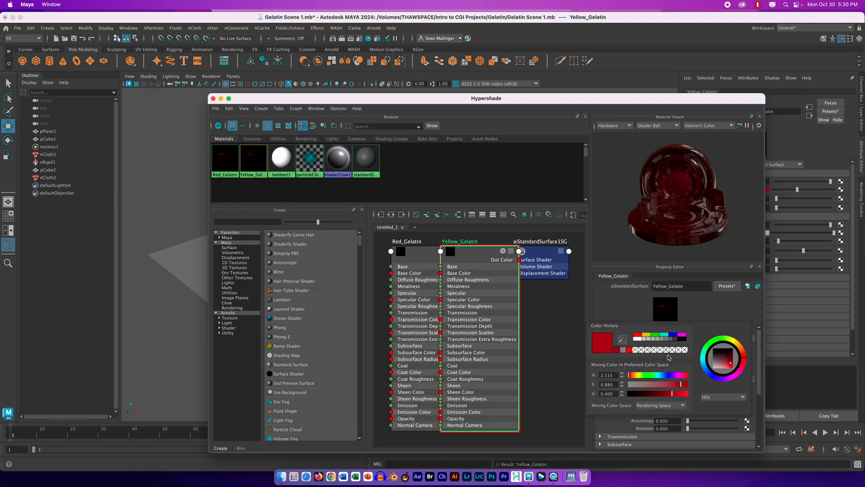
drag(740, 354, 741, 347)
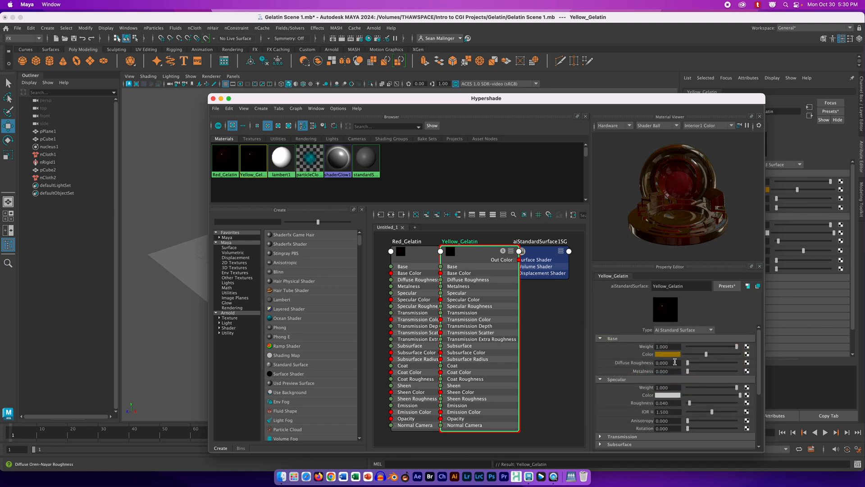
Step: Set Yellow_Gelatin's transmission color to the recently used amber yellow and raise its brightness
scroll(760, 399, down, 5)
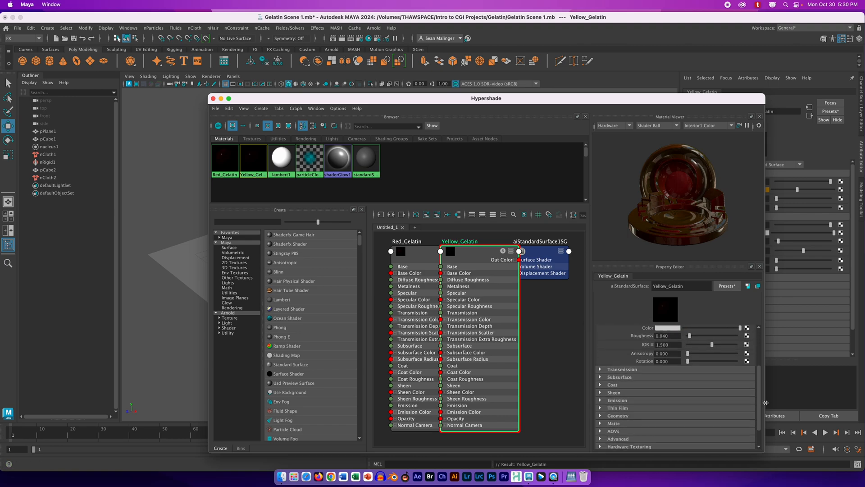
scroll(765, 403, down, 2)
scroll(762, 402, up, 1)
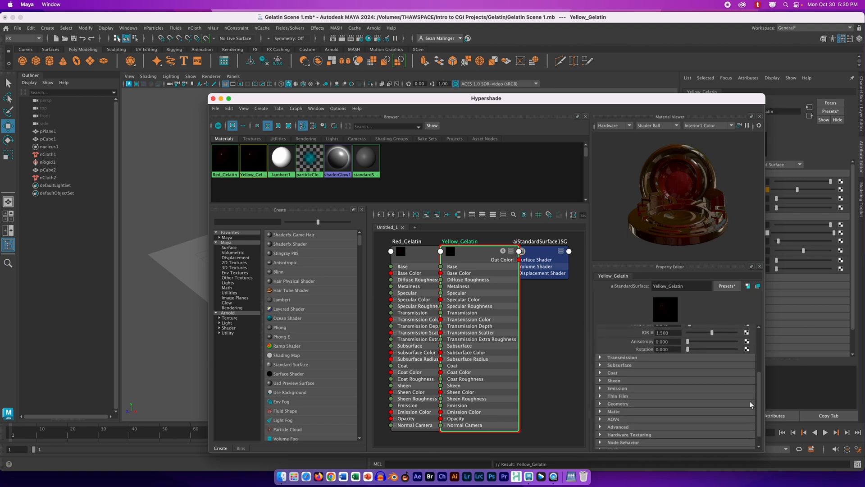
click(600, 358)
click(668, 374)
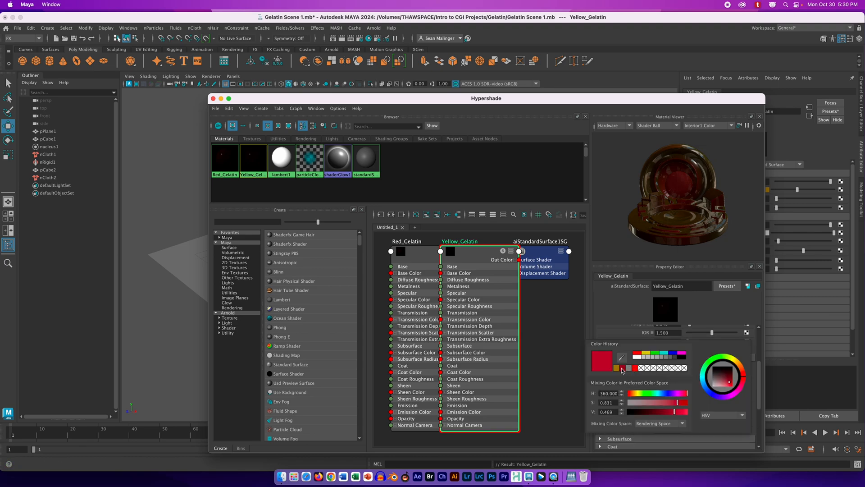
click(616, 368)
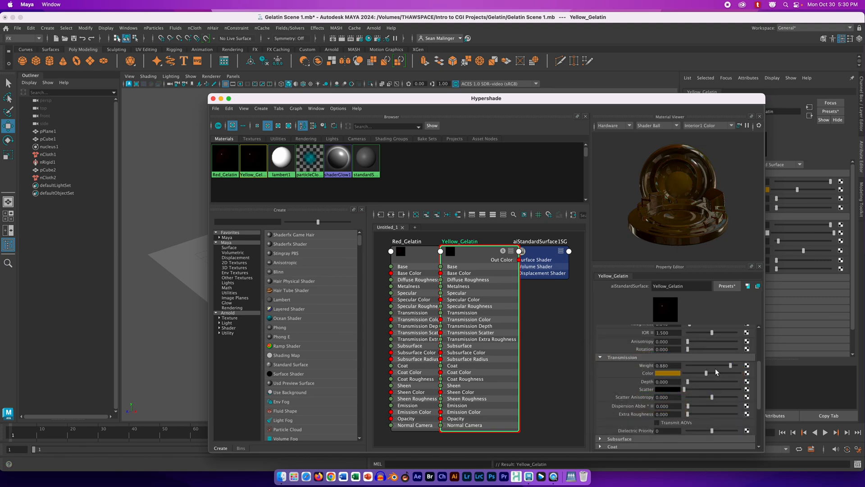
click(676, 375)
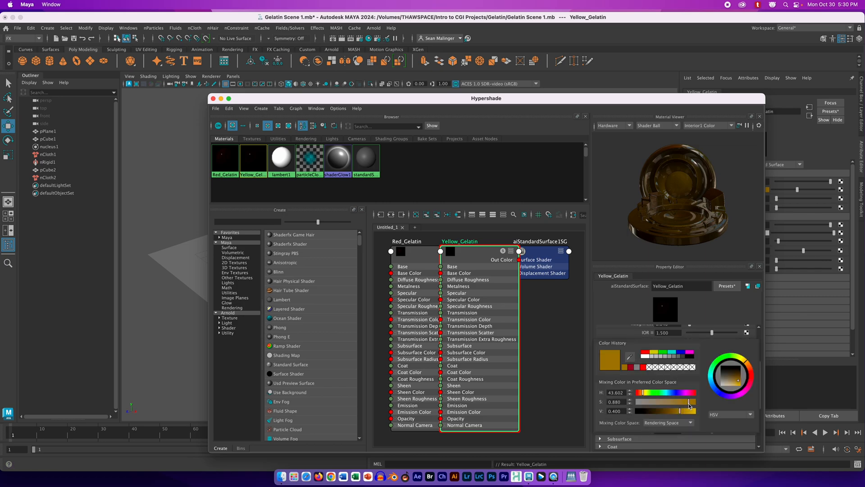
drag(685, 412, 690, 413)
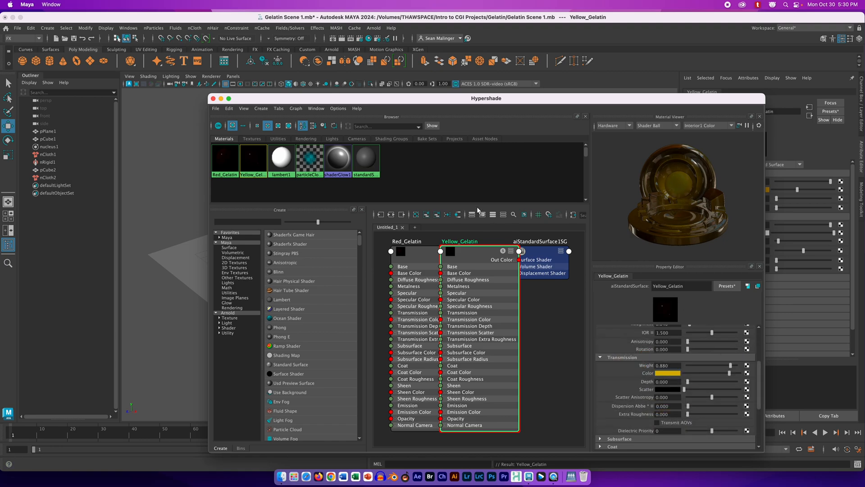
Step: Assign the Yellow_Gelatin material to the smaller upper cube and close the Hypershade
drag(248, 98, 494, 134)
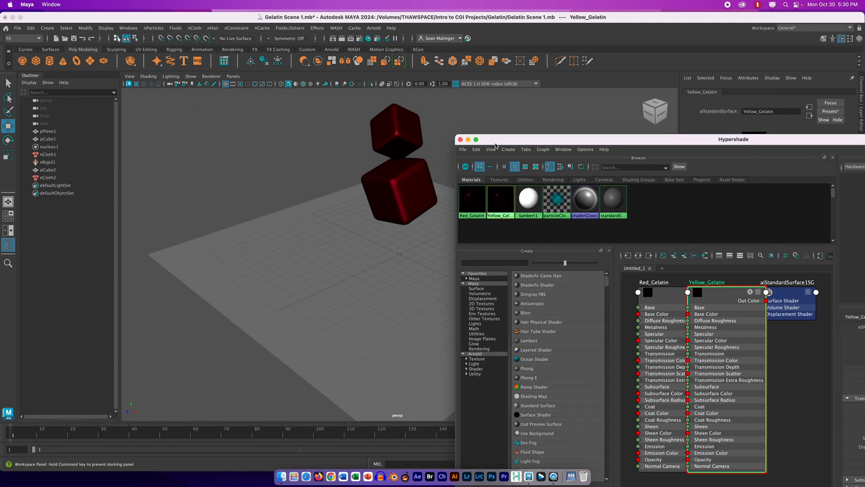
middle_drag(504, 204, 404, 131)
click(396, 123)
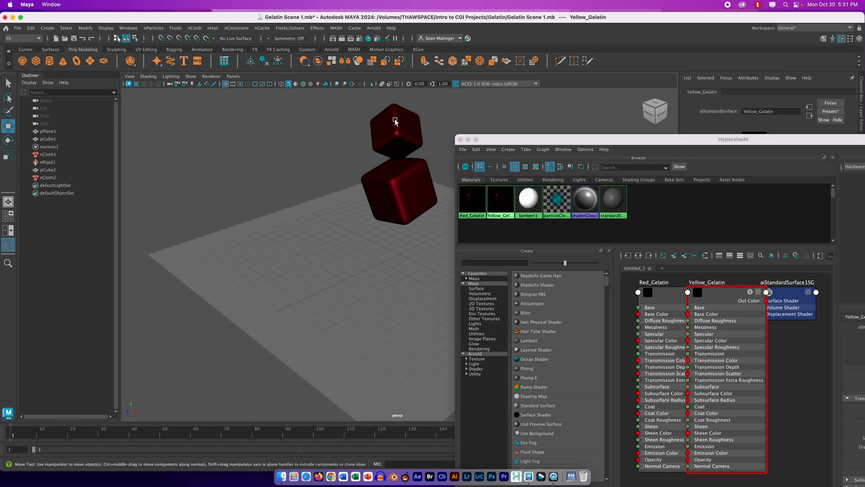
mouse_move(501, 201)
middle_down()
mouse_move(418, 133)
mouse_move(392, 123)
middle_up()
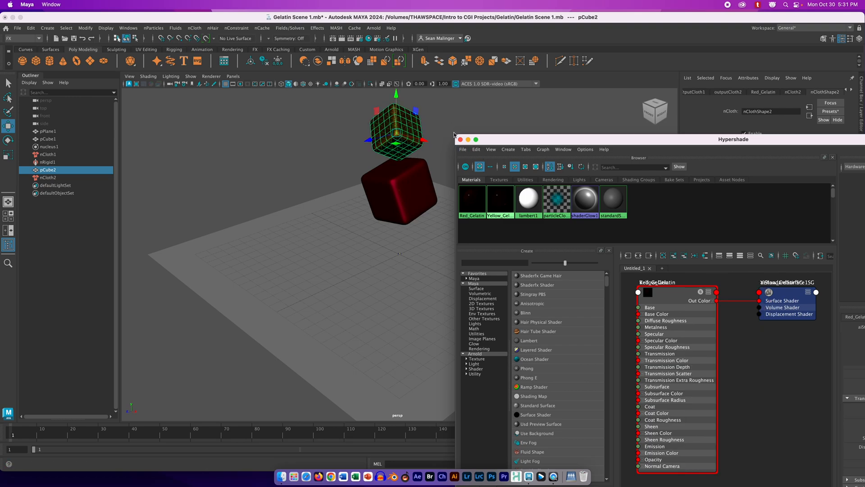
click(504, 133)
click(512, 143)
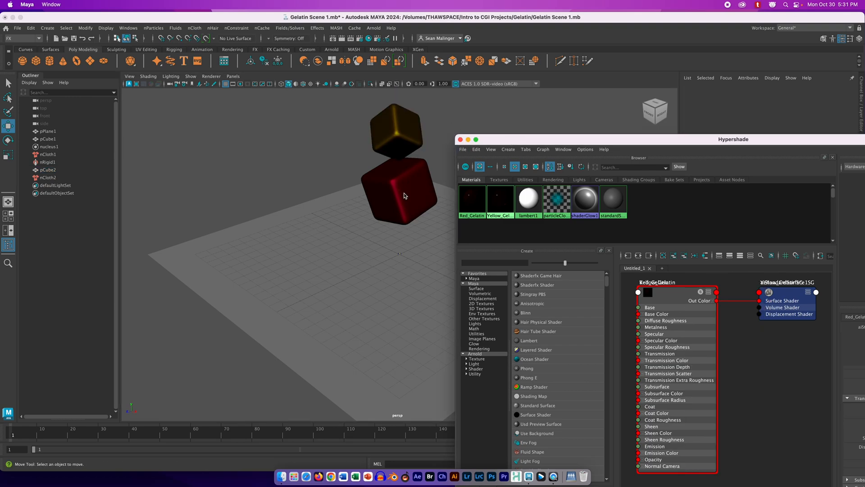
drag(515, 139, 465, 133)
click(408, 134)
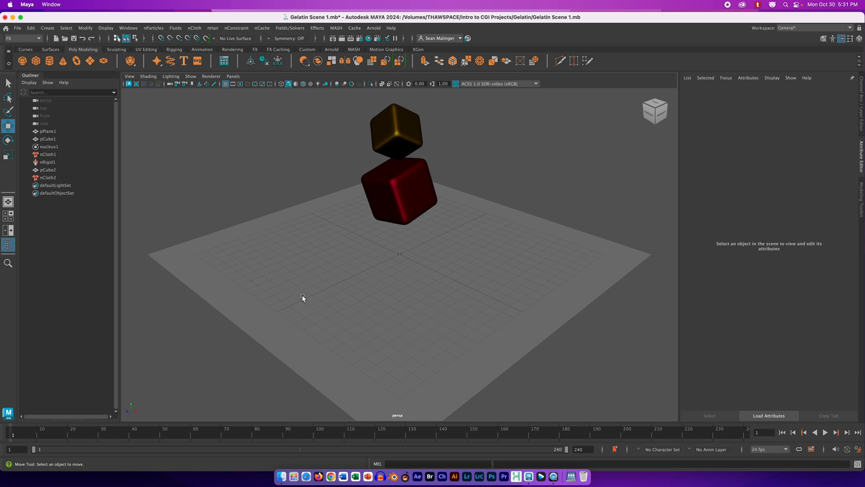
Step: Scale the ground plane up uniformly to about 101 so that it extends far beyond the cubes
alt+drag(306, 296, 377, 309)
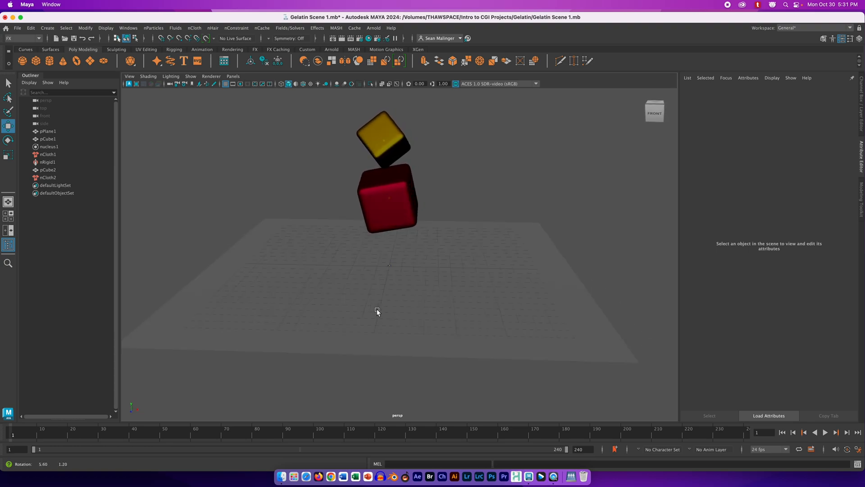
alt+right_drag(376, 309, 395, 317)
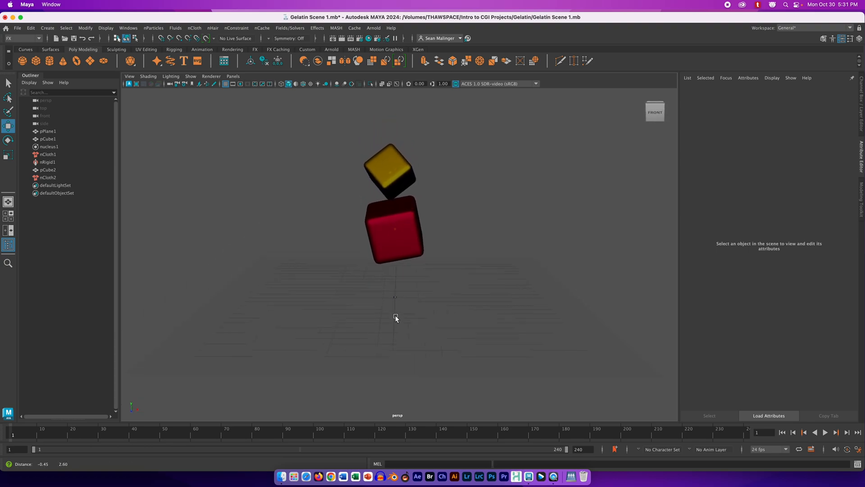
click(390, 315)
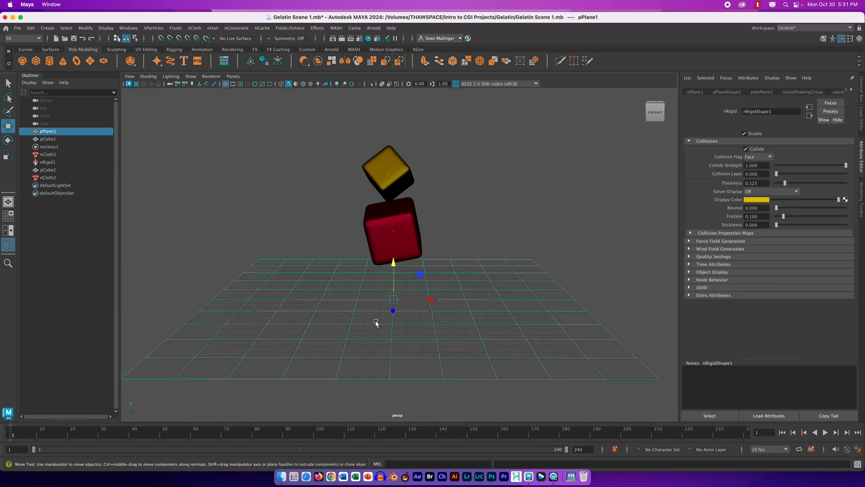
key(r)
drag(394, 300, 789, 392)
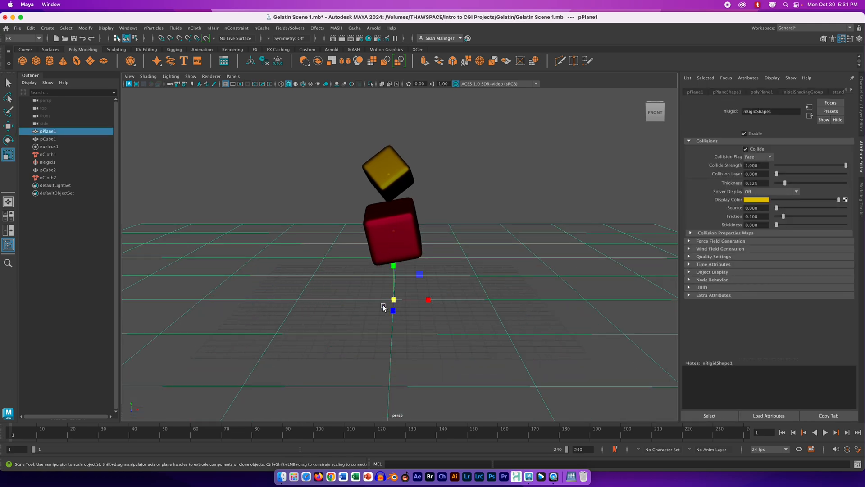
drag(485, 327, 587, 342)
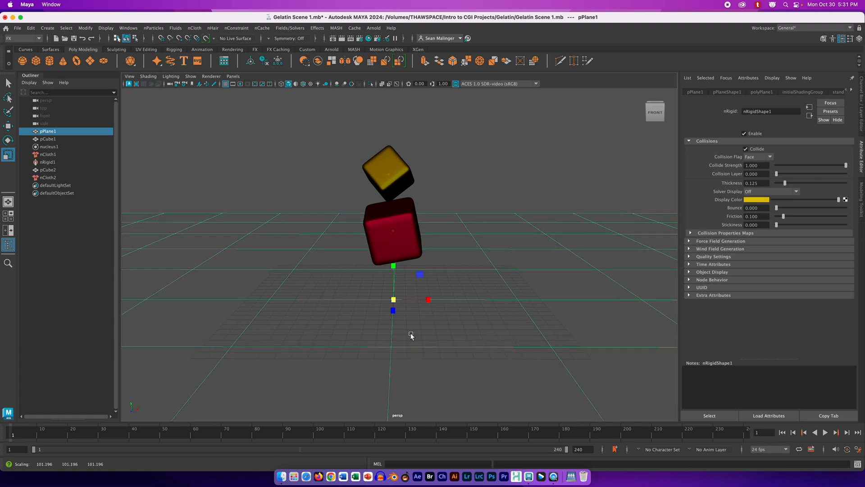
Step: Play the simulation of both cubes falling on the enlarged plane, stop it and rewind to frame 1
scroll(350, 322, up, 10)
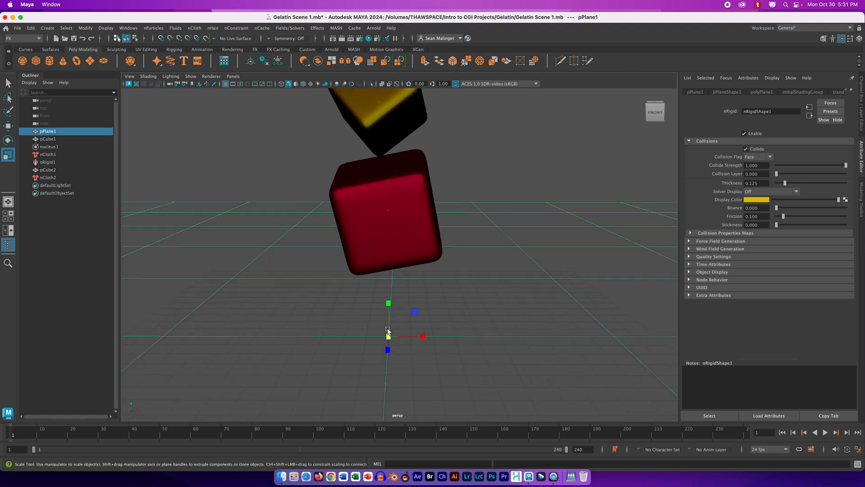
scroll(397, 349, down, 10)
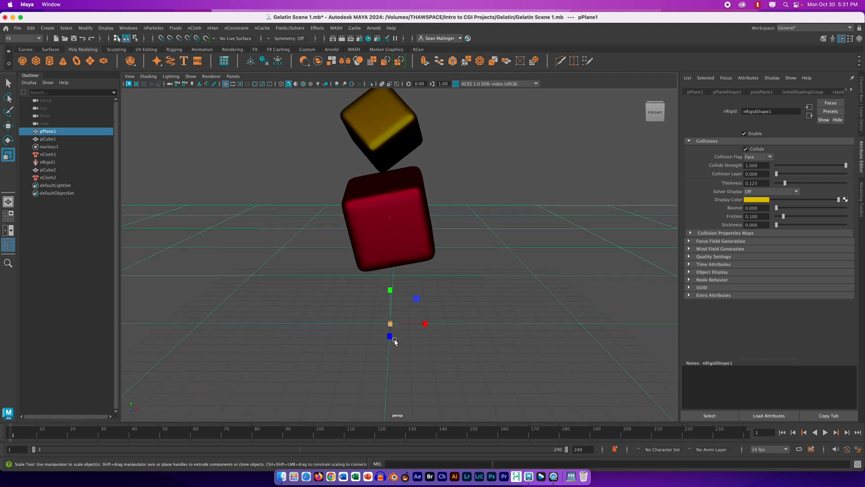
alt+middle_drag(448, 354, 457, 388)
click(825, 432)
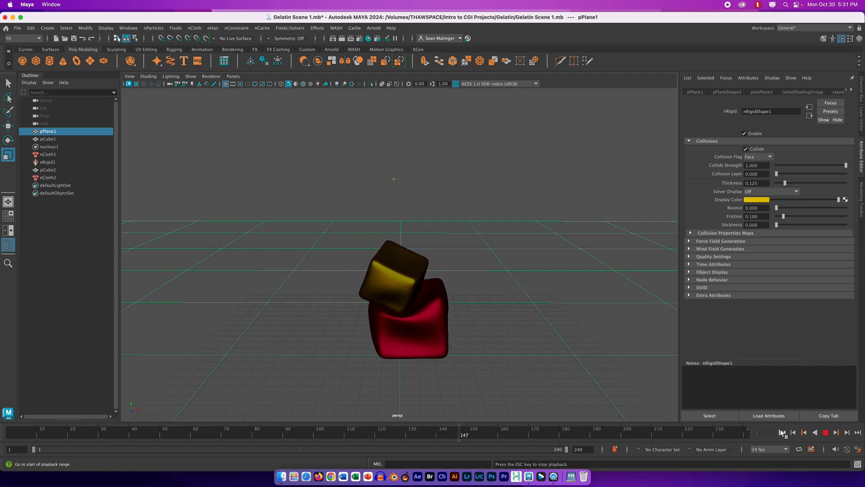
click(825, 433)
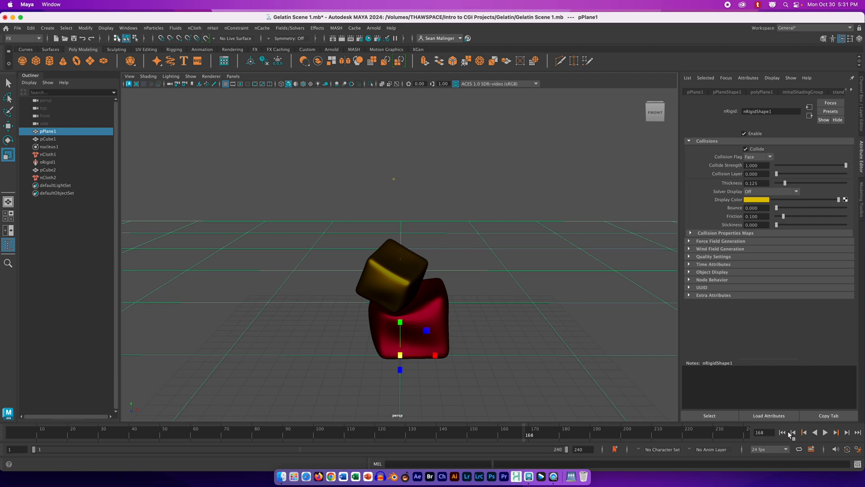
click(782, 432)
Step: Select only the large red cube and scale it up uniformly
click(407, 205)
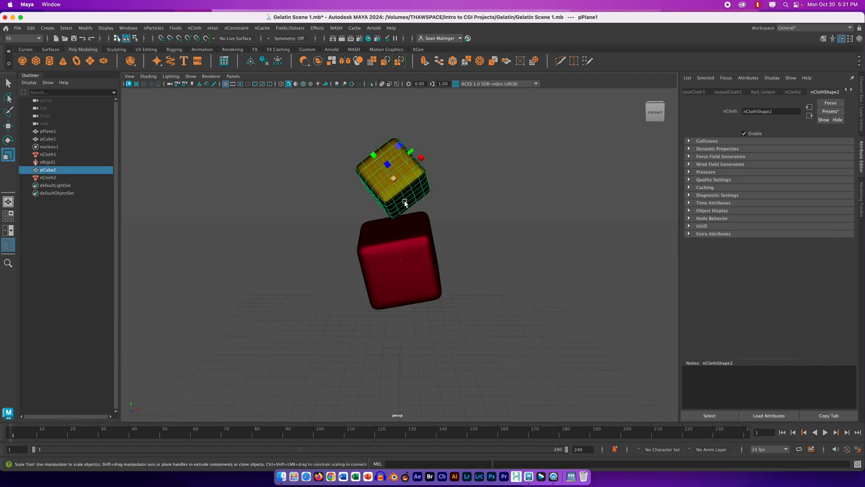
drag(412, 263, 415, 259)
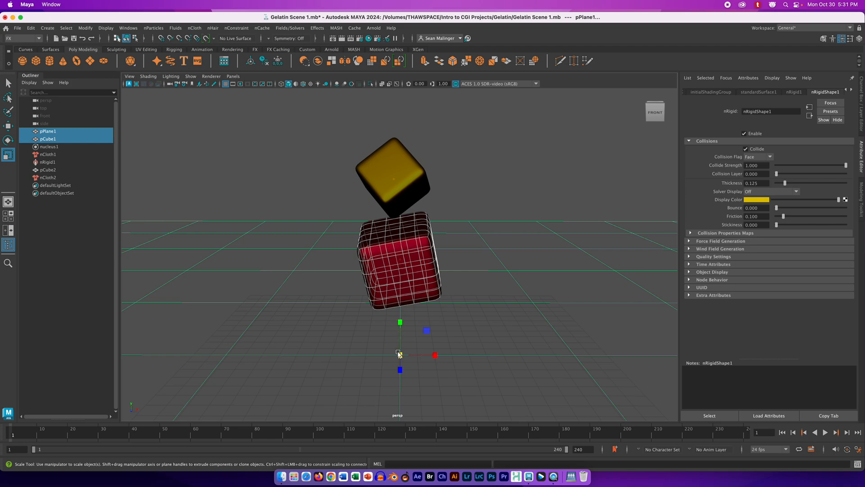
click(385, 234)
drag(400, 261, 420, 265)
Step: Scale the yellow cube down uniformly to about 2.3 and rotate it to about -24, 34.7, 65.4 degrees
click(373, 154)
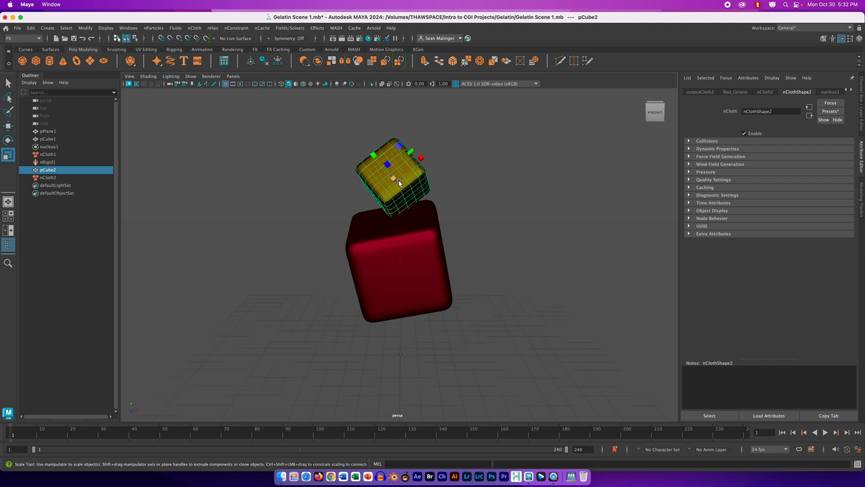
drag(399, 180, 384, 177)
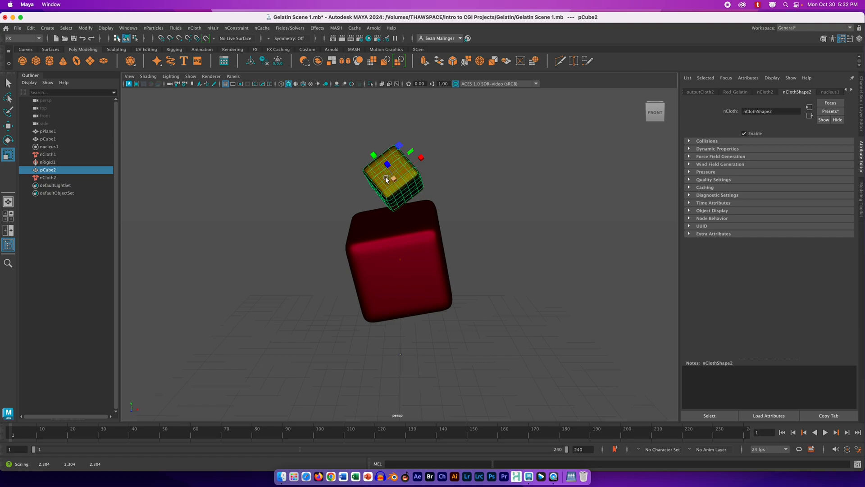
key(e)
drag(380, 173, 396, 166)
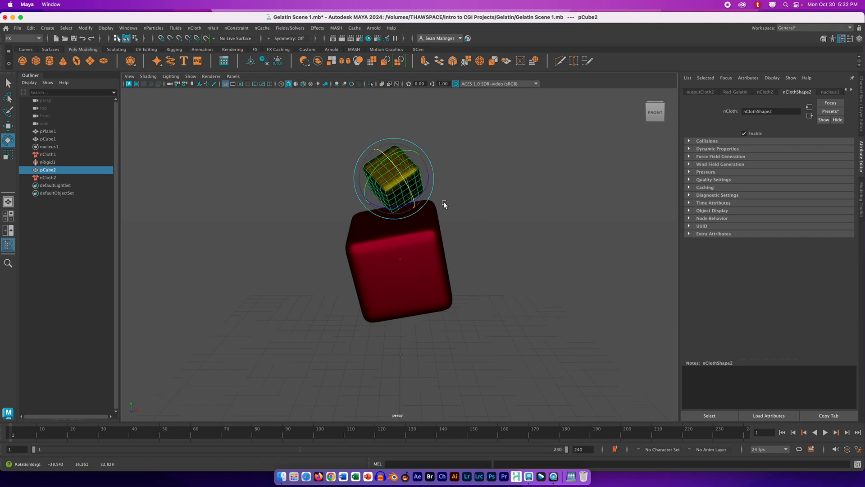
mouse_move(443, 202)
mouse_down()
mouse_move(408, 208)
mouse_move(432, 208)
mouse_up()
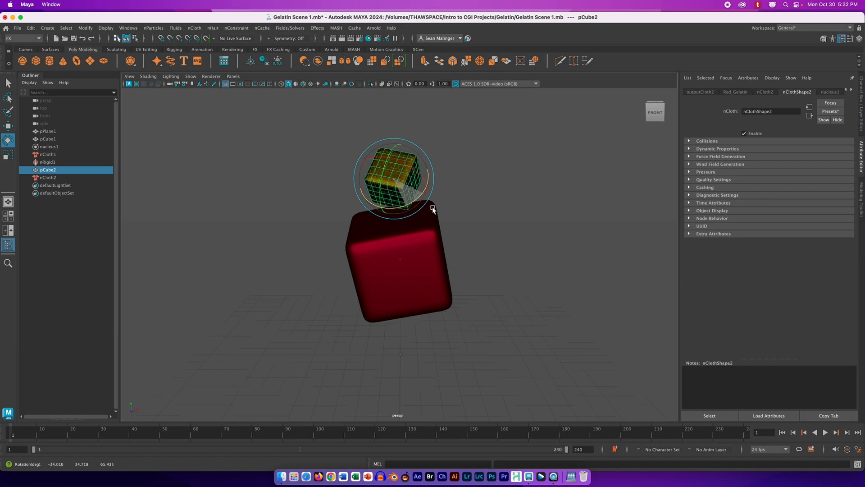
Step: Play the simulation of the resized yellow cube dropping onto the larger red cube, and stop playback
click(825, 432)
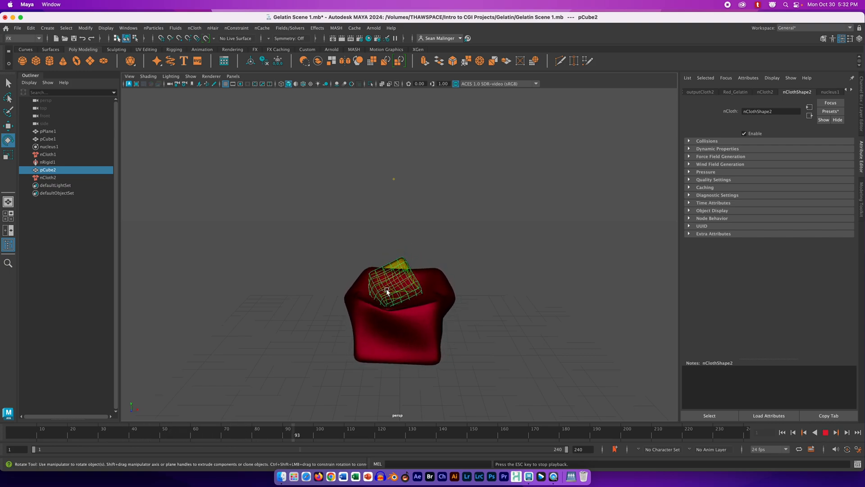
click(826, 433)
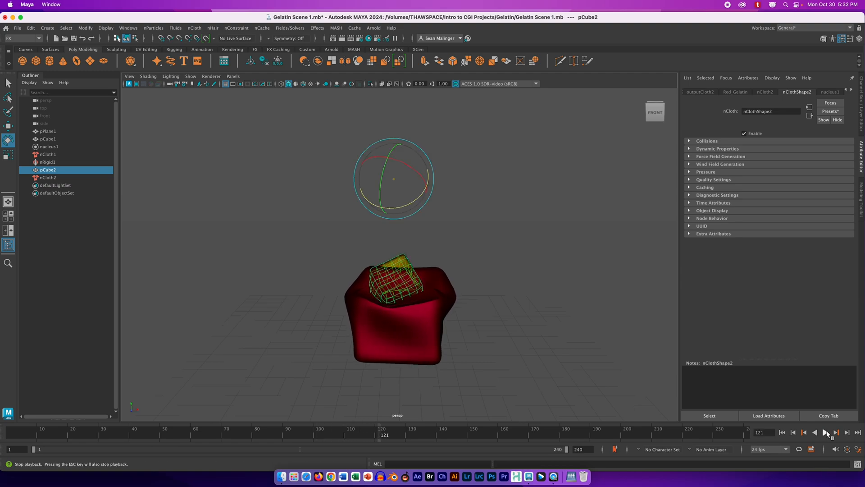
Step: Rewind to frame 1, move the yellow cube along X to about 1.32 and raise it slightly above the red cube's edge
click(804, 433)
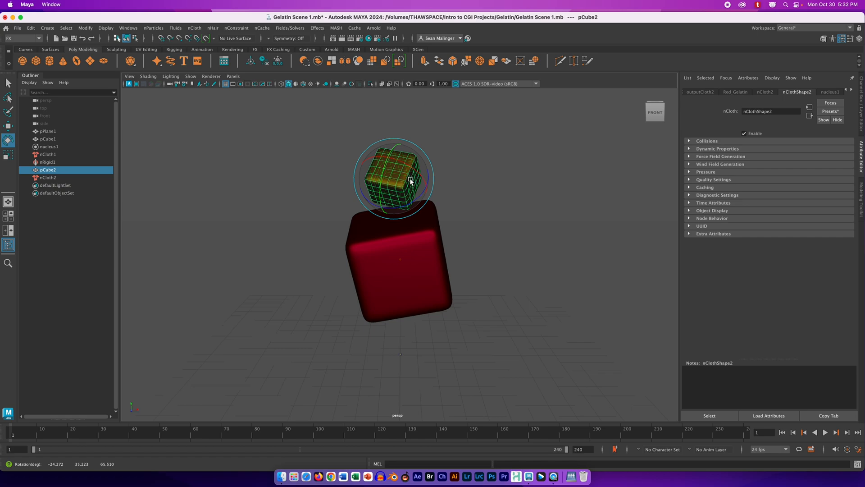
key(w)
drag(428, 180, 460, 179)
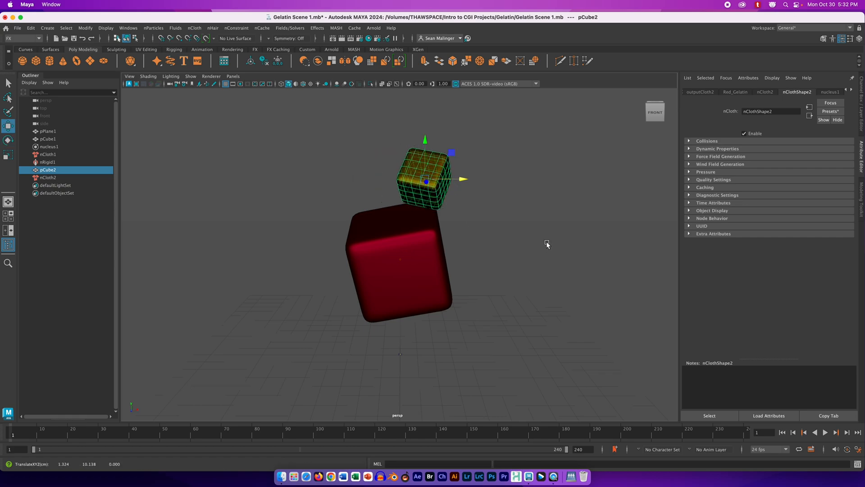
drag(424, 145, 424, 139)
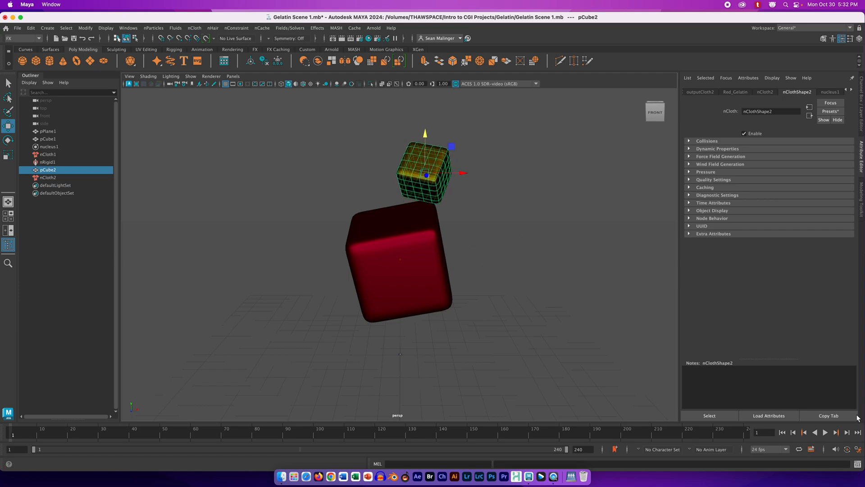
Step: Play the simulation of the offset yellow cube dropping onto the red cube, stop it and rewind to frame 1
click(825, 433)
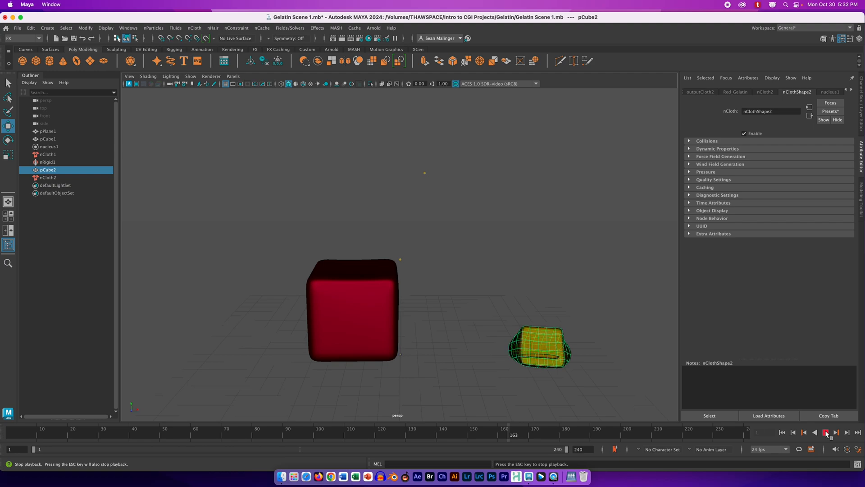
click(826, 432)
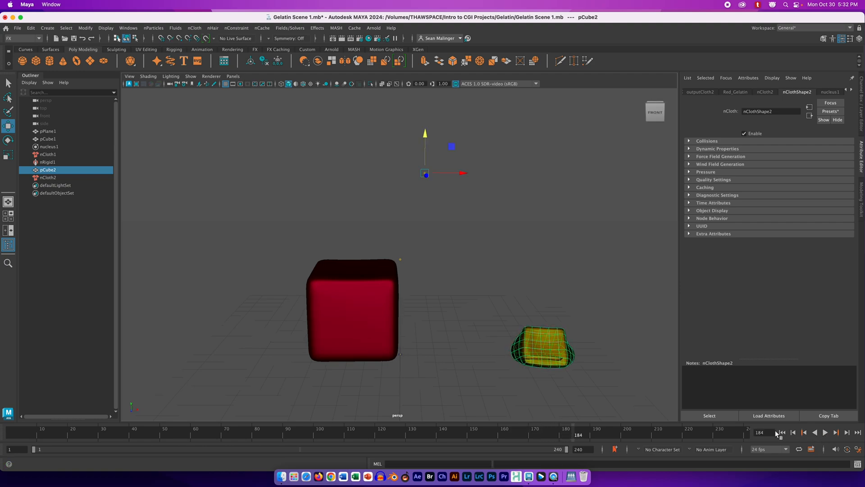
click(783, 433)
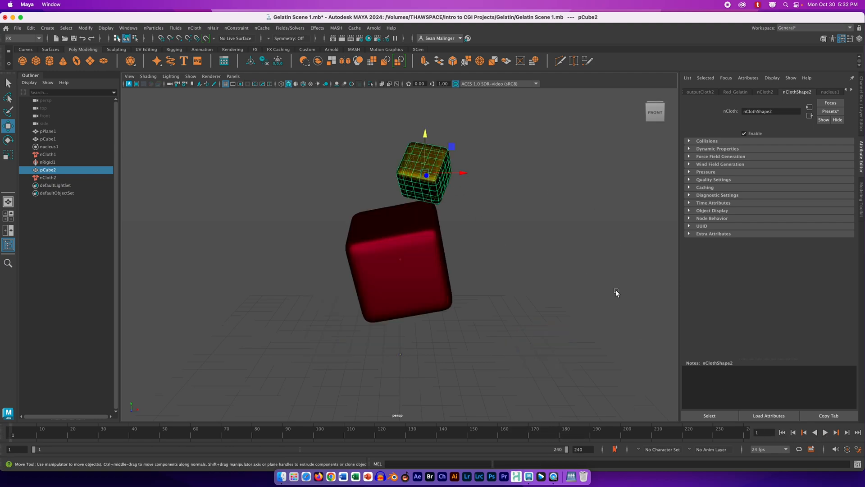
click(405, 237)
click(426, 175)
click(405, 237)
click(426, 175)
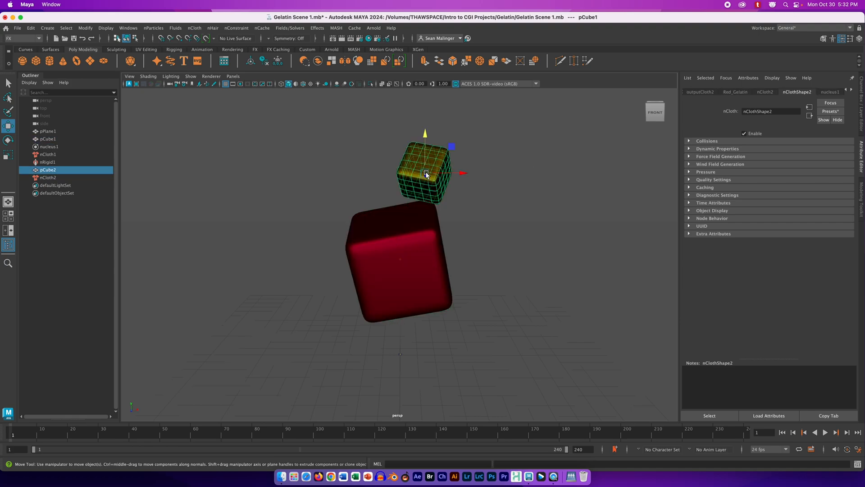
click(404, 237)
click(410, 161)
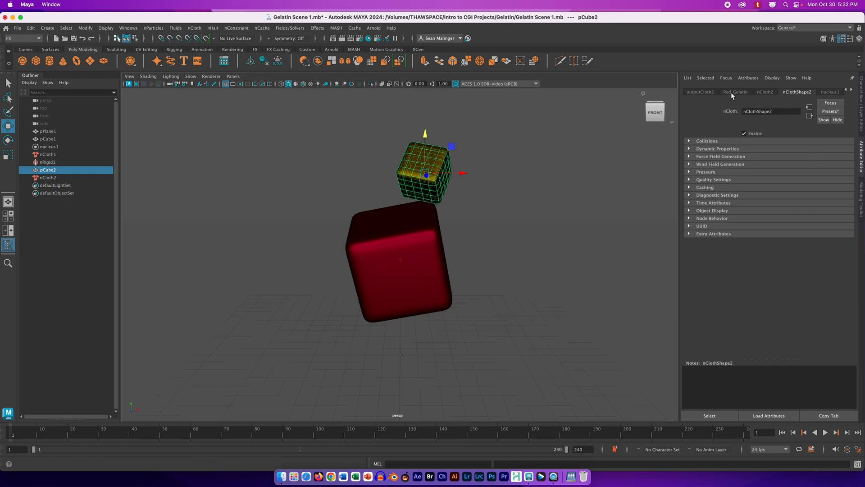
Step: Open the collision settings of the yellow cube's nClothShape2 node, then play and stop the simulation
click(852, 90)
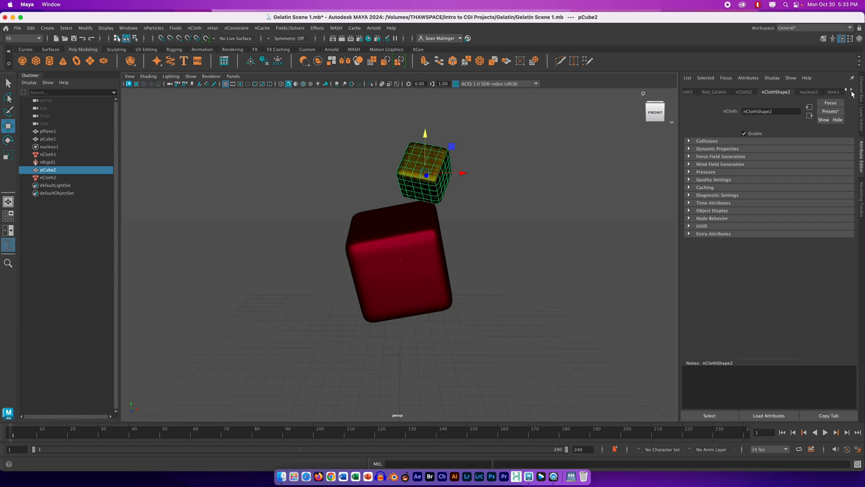
click(742, 92)
click(779, 92)
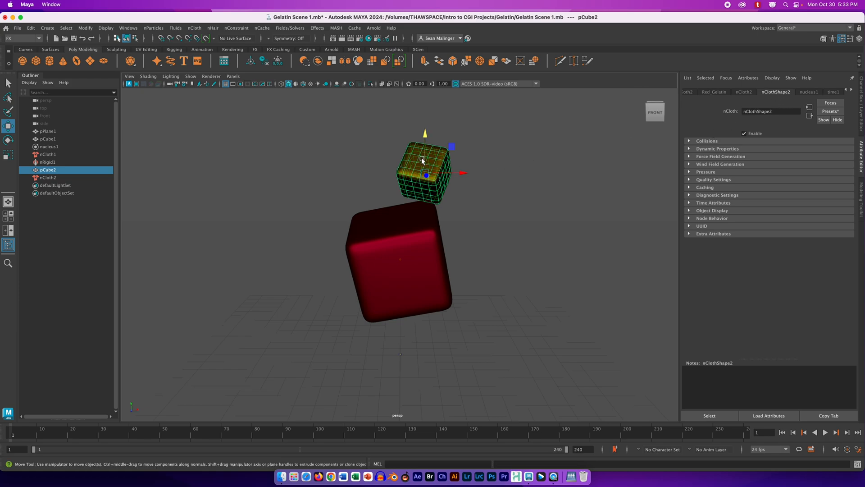
click(689, 142)
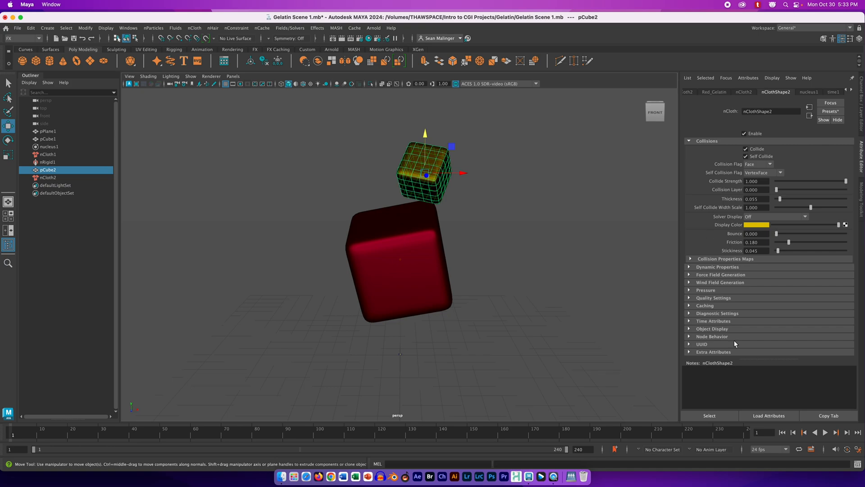
click(825, 433)
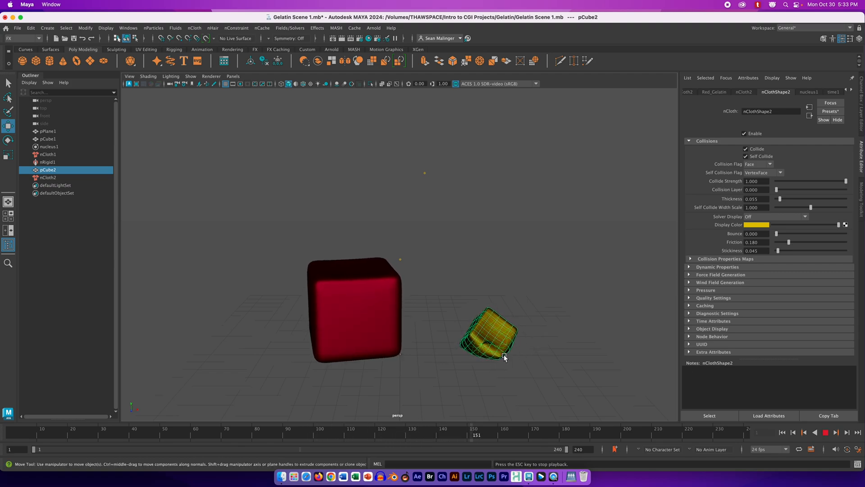
click(826, 433)
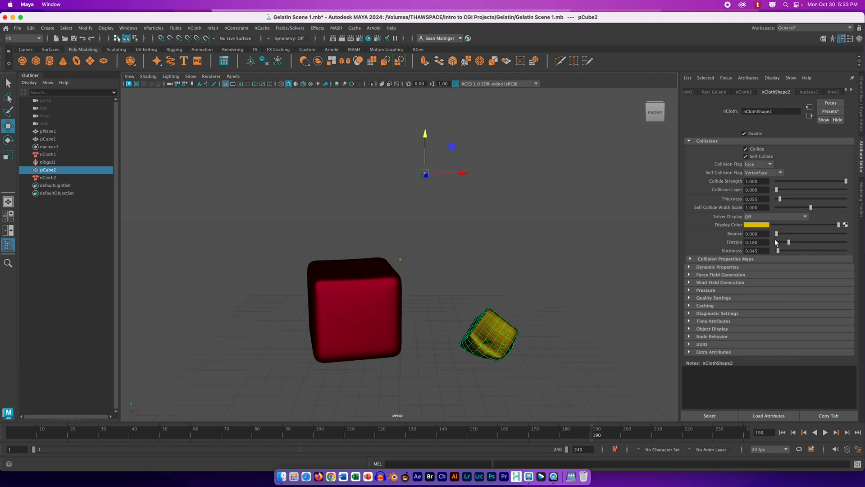
Step: Rewind, set the yellow cube's nCloth Bounce to about 0.129 and test the simulation
click(782, 432)
click(825, 433)
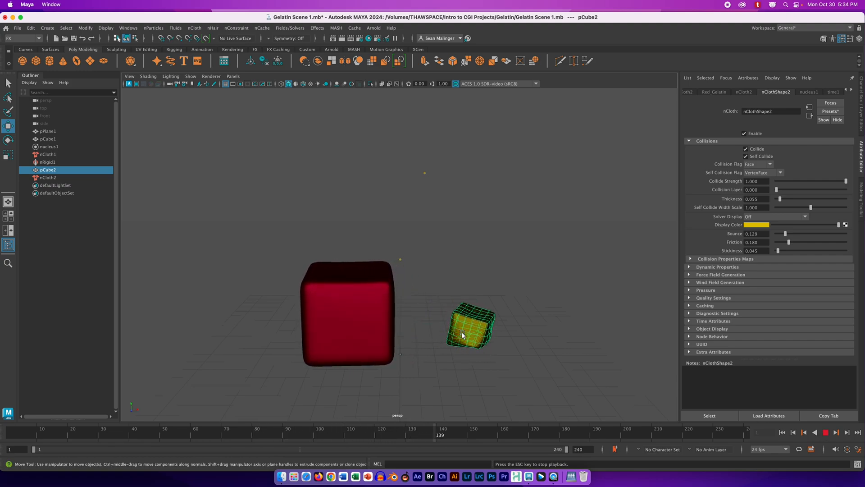
click(826, 432)
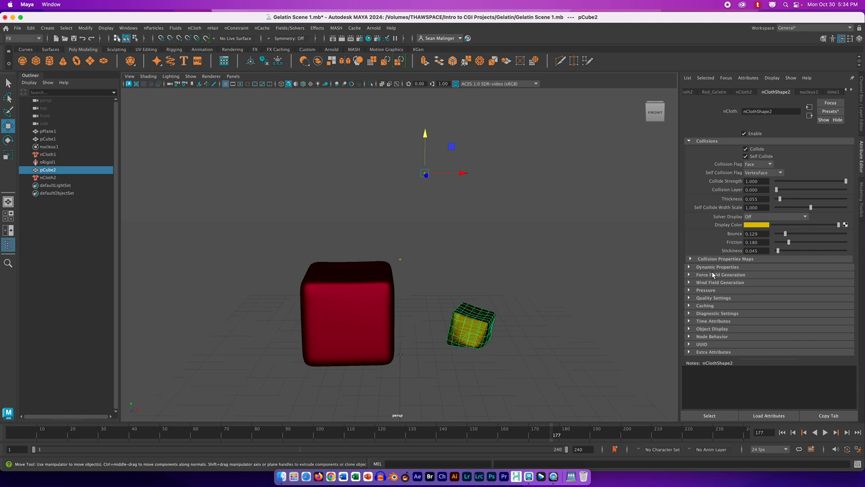
Step: Try a Pressure of -1 on the yellow cube's nCloth, play the simulation briefly and rewind
click(690, 290)
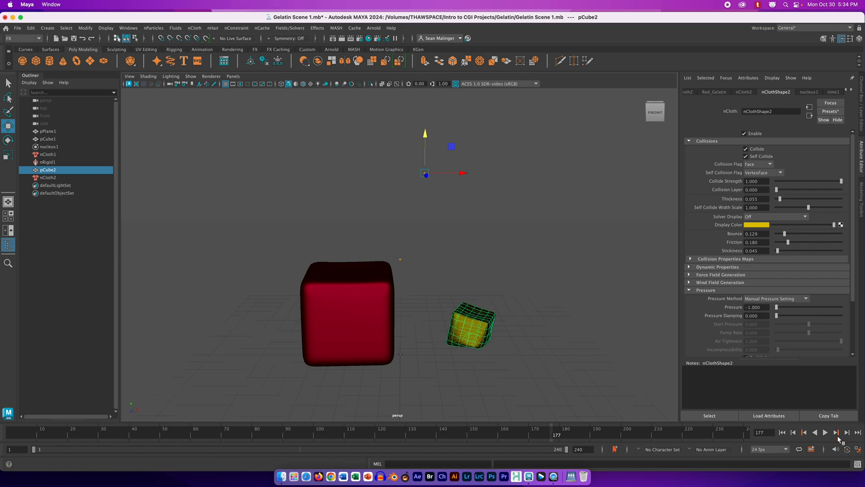
click(782, 432)
click(826, 433)
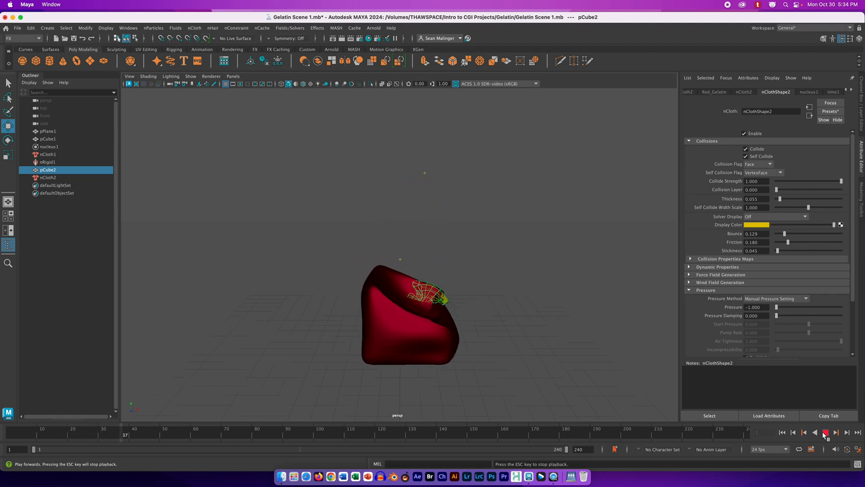
click(826, 432)
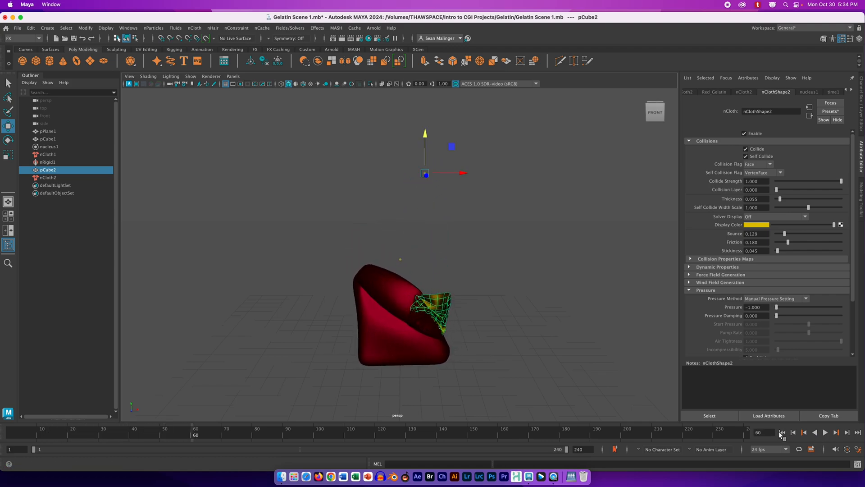
click(782, 432)
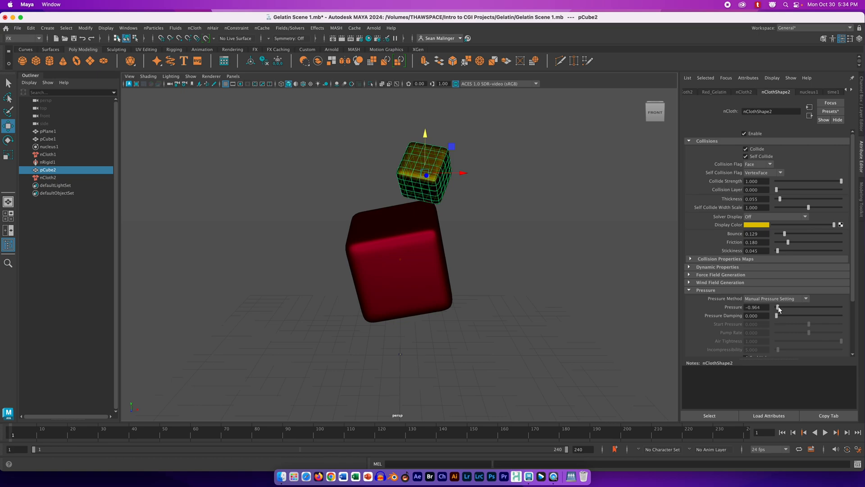
Step: Try a Pressure of about 0.663 on the yellow cube's nCloth, play a few frames and rewind
drag(793, 307, 797, 308)
drag(804, 306, 807, 308)
drag(829, 306, 830, 307)
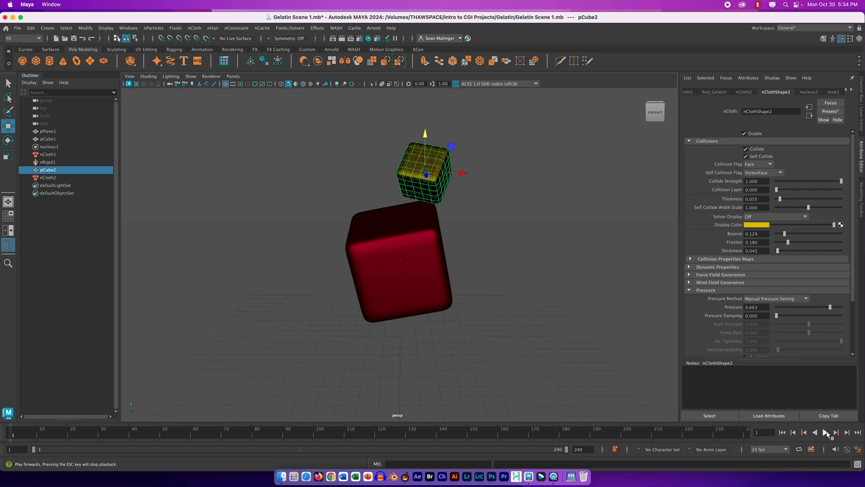
click(825, 432)
click(826, 433)
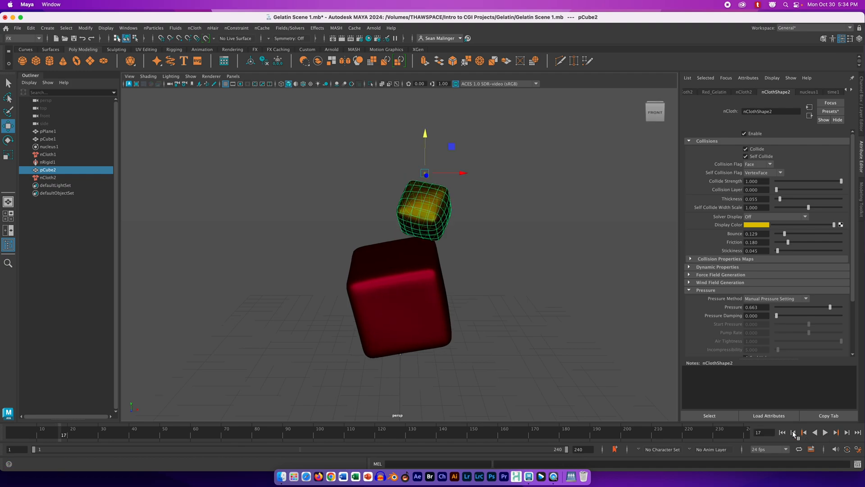
click(782, 433)
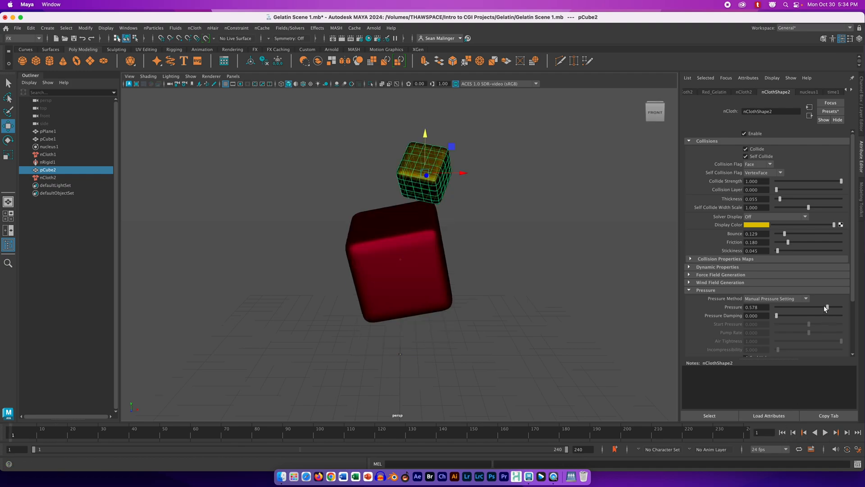
Step: Try a Pressure of about 0.024 on the yellow cube's nCloth, then play and stop the simulation
drag(811, 307, 809, 309)
click(825, 432)
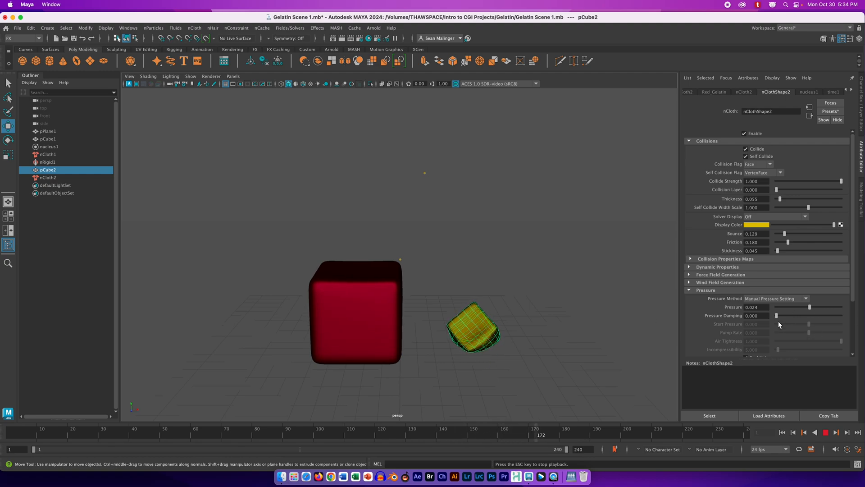
click(825, 433)
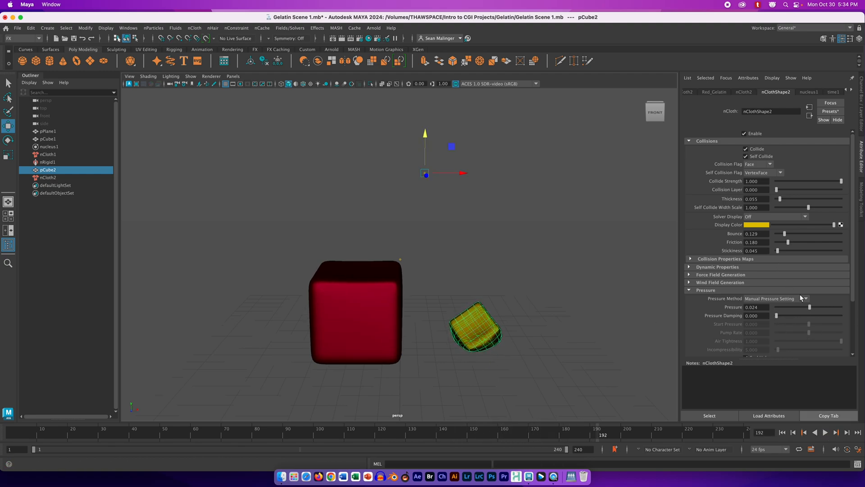
Step: Set the yellow cube's nCloth Pressure to about 0.108, test the simulation and rewind to frame 1
click(782, 432)
click(826, 432)
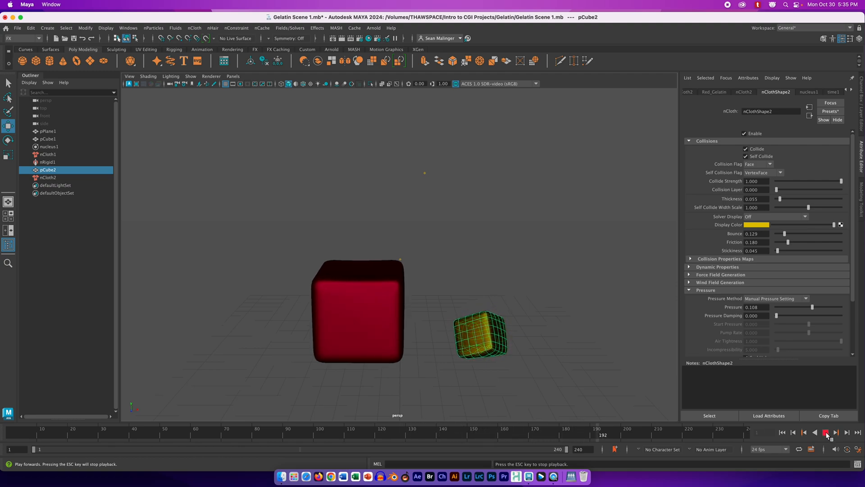
click(826, 432)
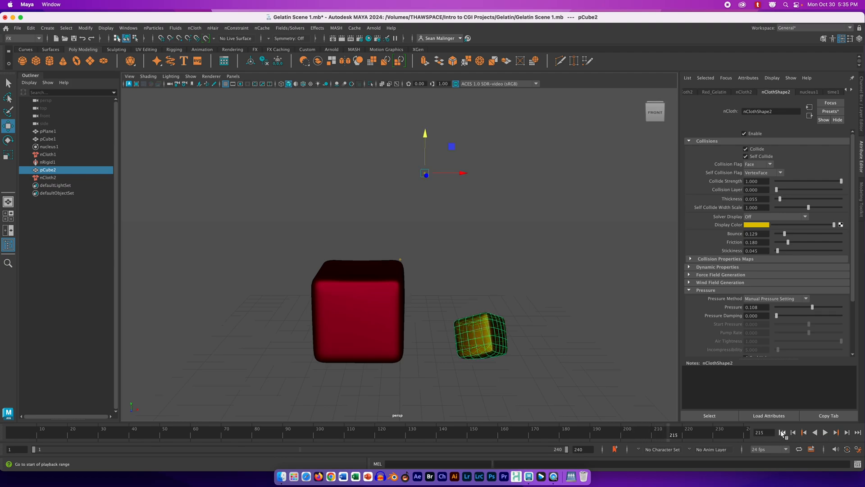
click(782, 433)
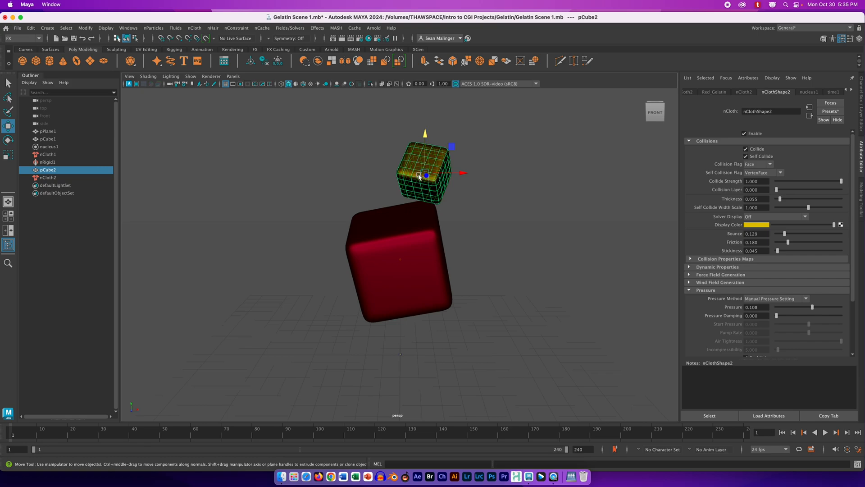
Step: Try scaling the yellow cube uniformly down to roughly half its size, play the simulation and rewind
key(r)
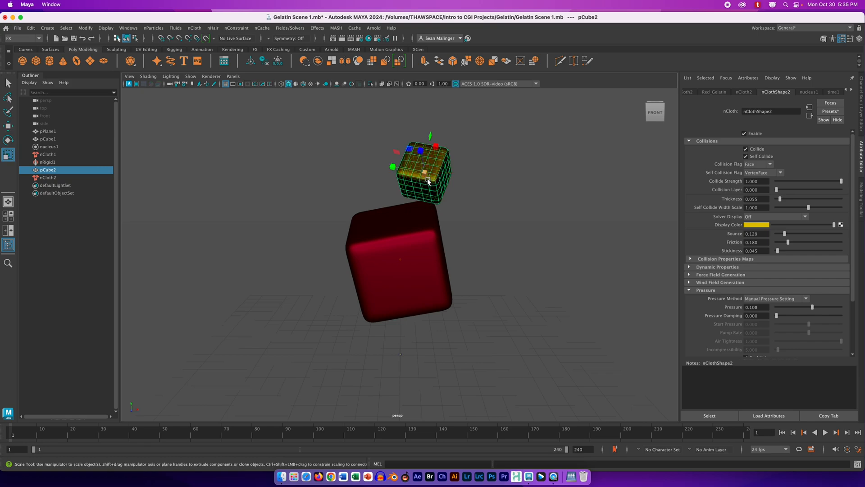
drag(426, 174, 393, 160)
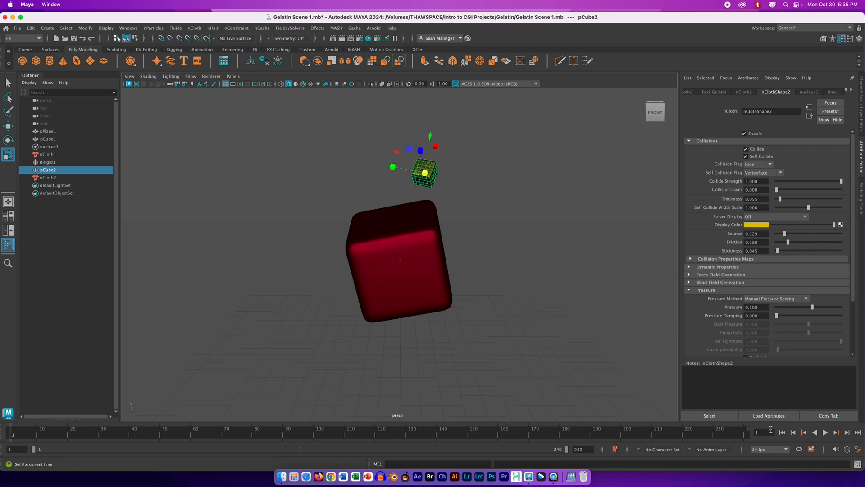
click(826, 433)
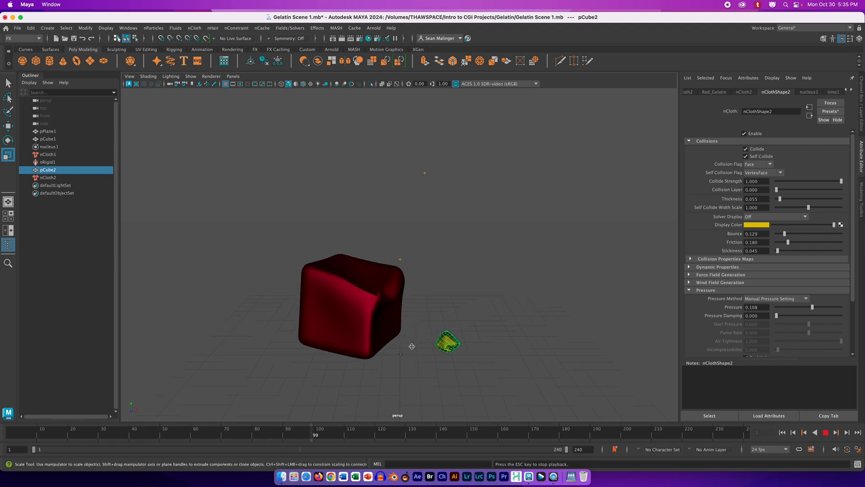
click(826, 433)
click(782, 432)
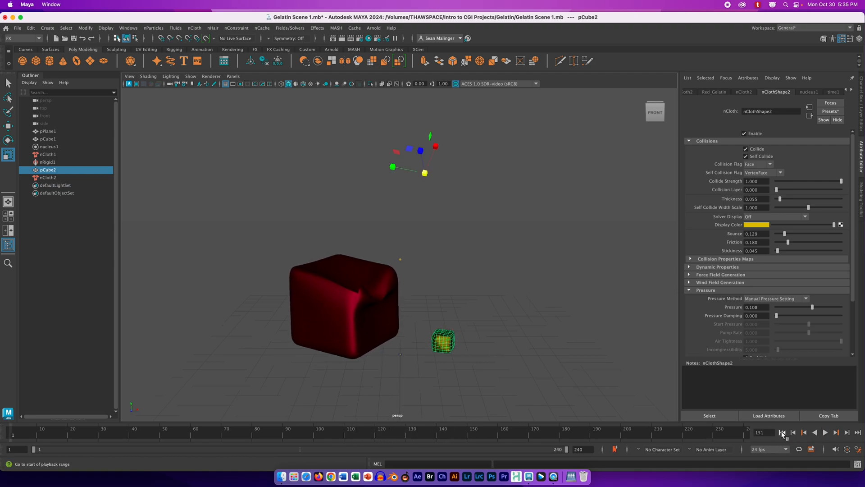
Step: Scale the yellow cube uniformly up to about 2.38, test the simulation and rewind to frame 1
drag(427, 174, 460, 182)
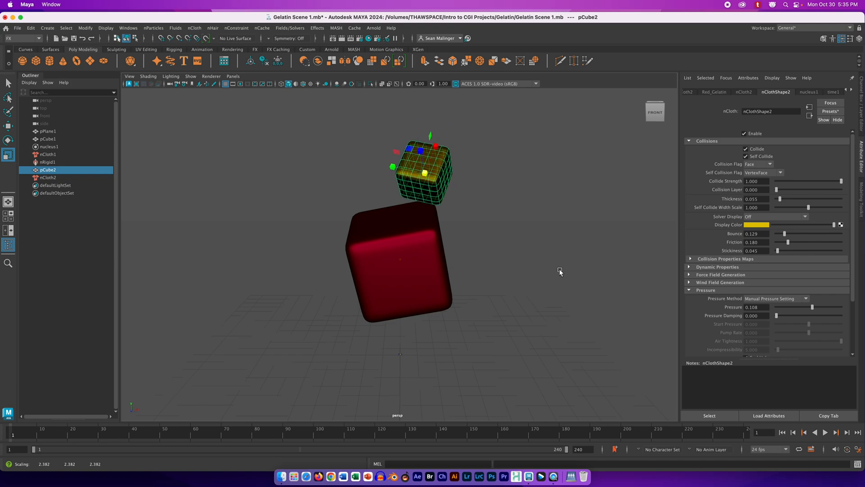
click(825, 433)
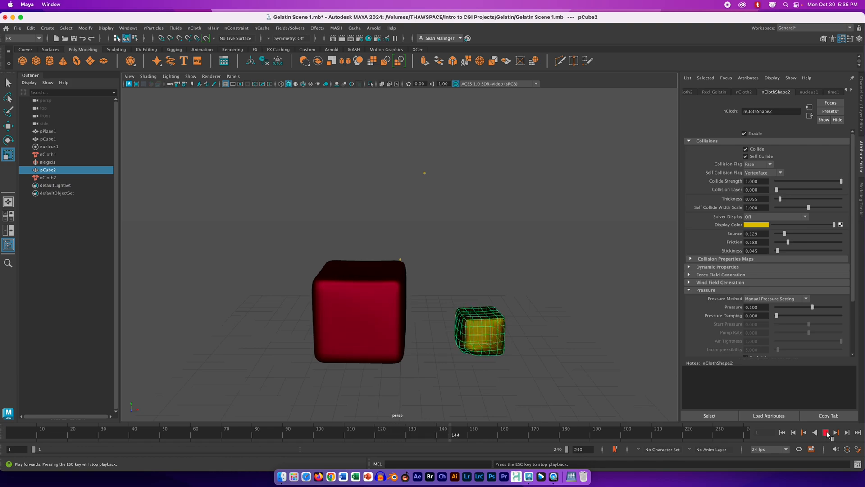
click(825, 433)
click(782, 433)
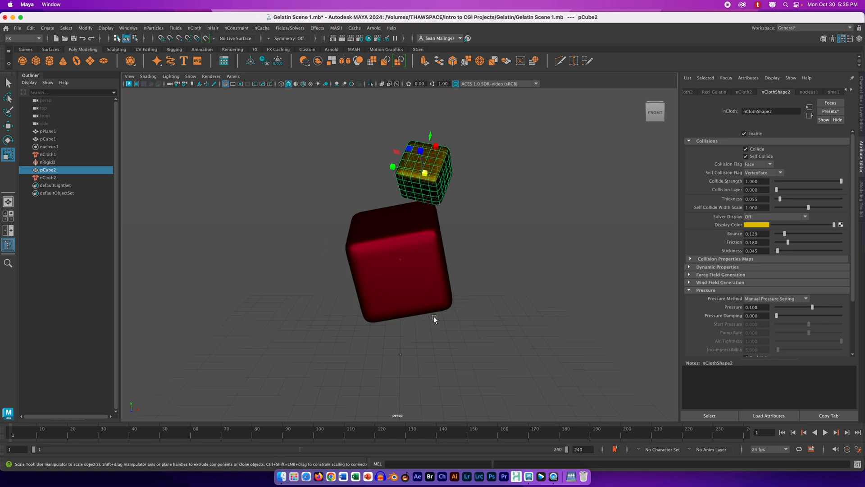
alt+middle_drag(434, 318, 437, 333)
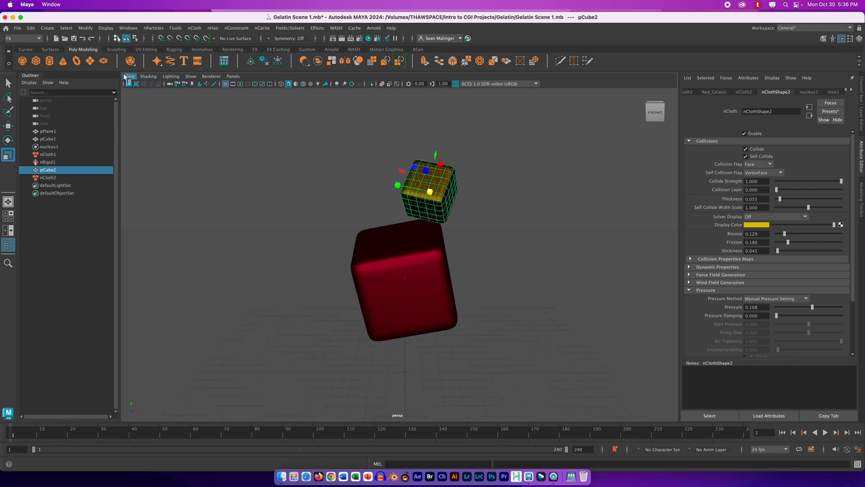
Step: Switch to the Modeling menu set, create an Arnold area light and scale it uniformly to about 4.45
click(22, 38)
click(29, 46)
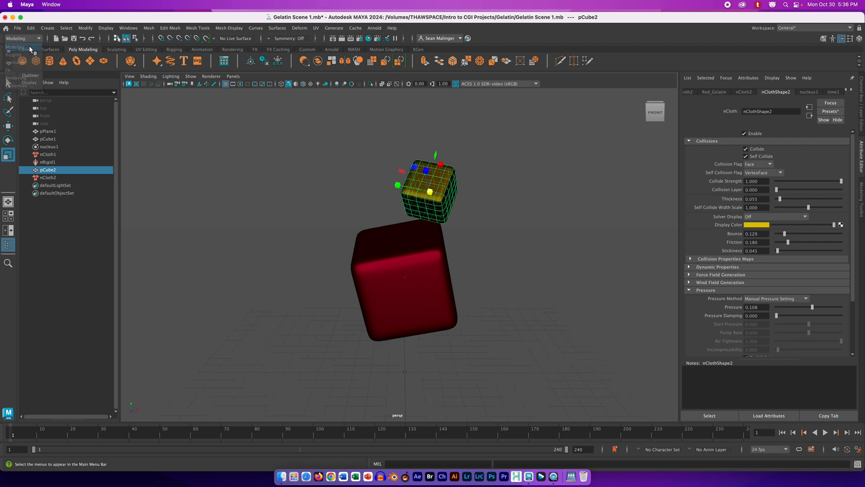
click(332, 49)
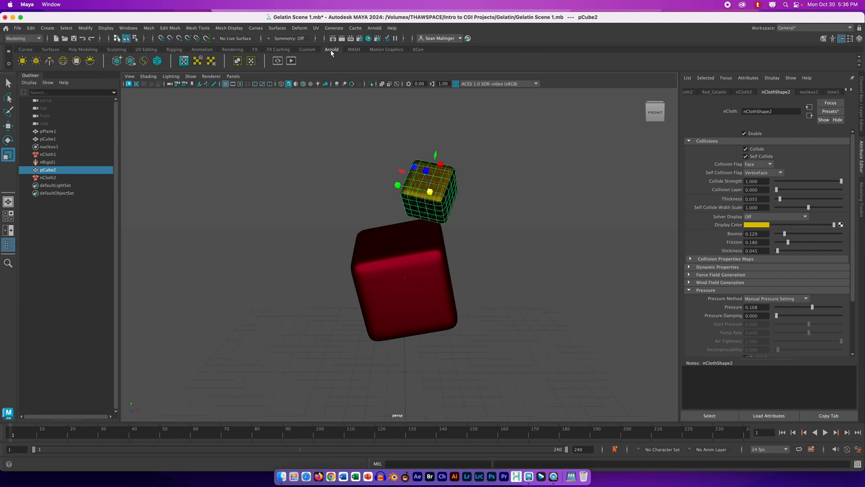
click(22, 61)
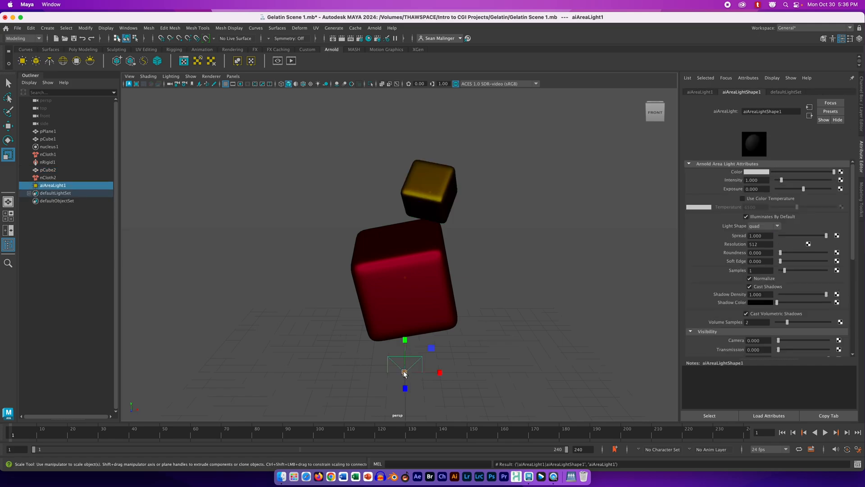
drag(405, 374, 508, 406)
Step: Raise the area light above the cubes and rotate it about -98 degrees in X so it faces down at them
key(w)
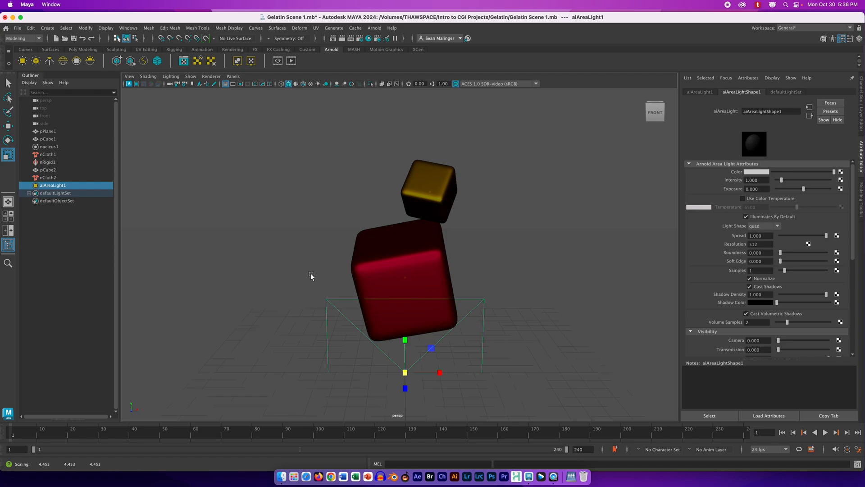
drag(405, 341, 389, 107)
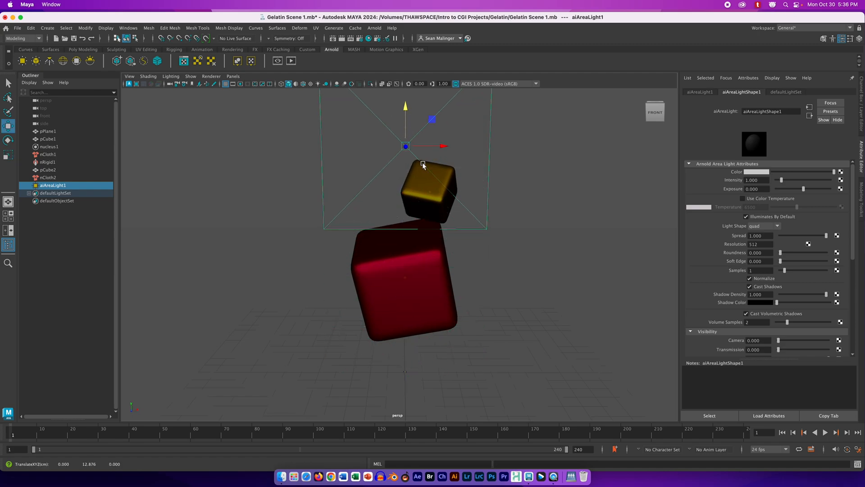
key(e)
drag(440, 147, 405, 111)
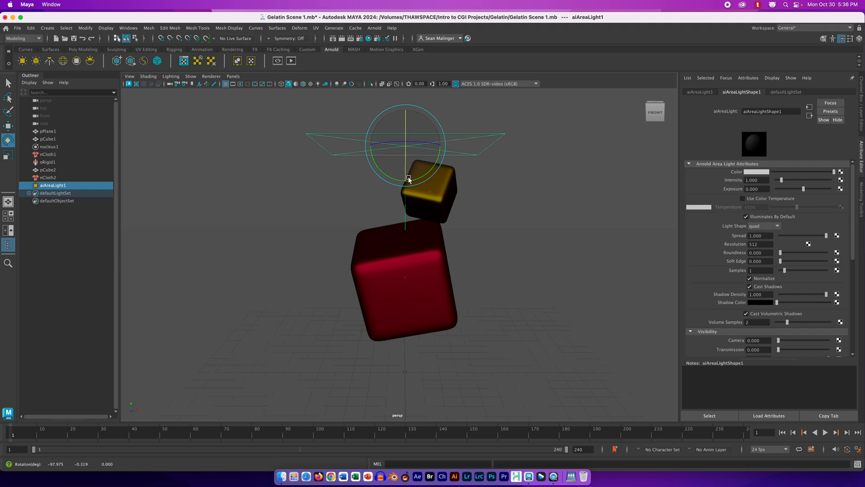
key(w)
drag(406, 147, 406, 100)
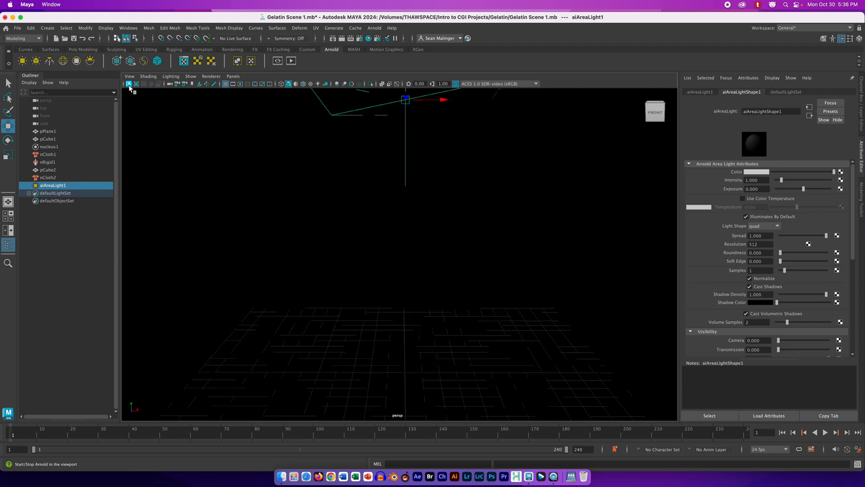
Step: Start the Arnold render in the viewport and set the area light's Intensity to 20 and Exposure to 5
click(129, 84)
key(q)
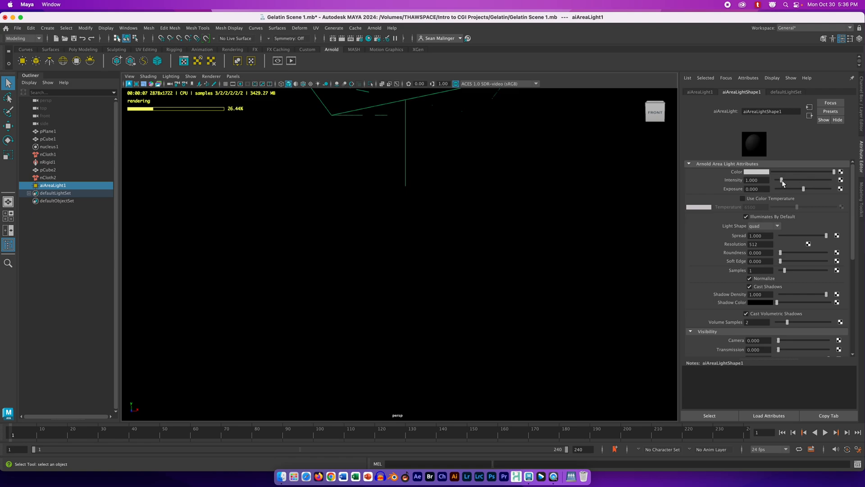
drag(781, 179, 814, 181)
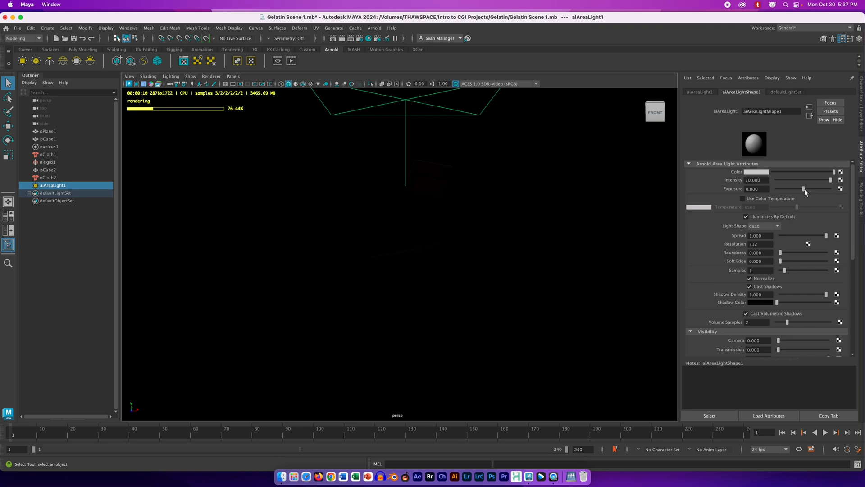
drag(805, 190, 832, 179)
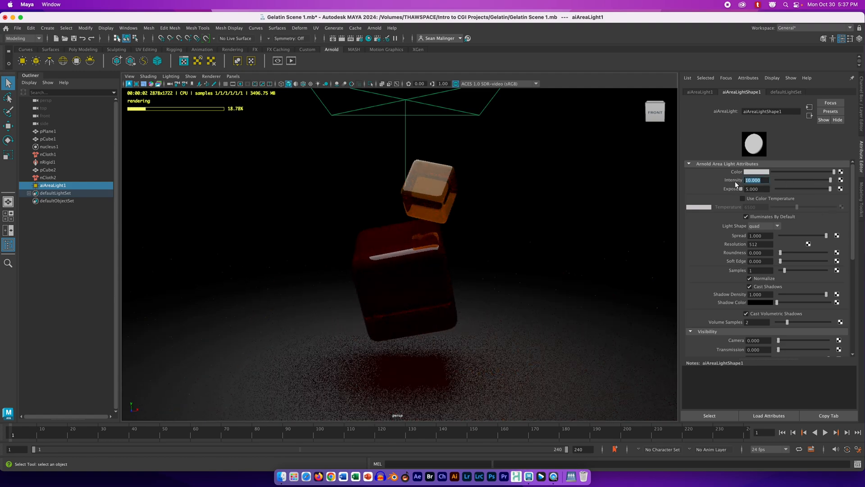
text(20)
key(Return)
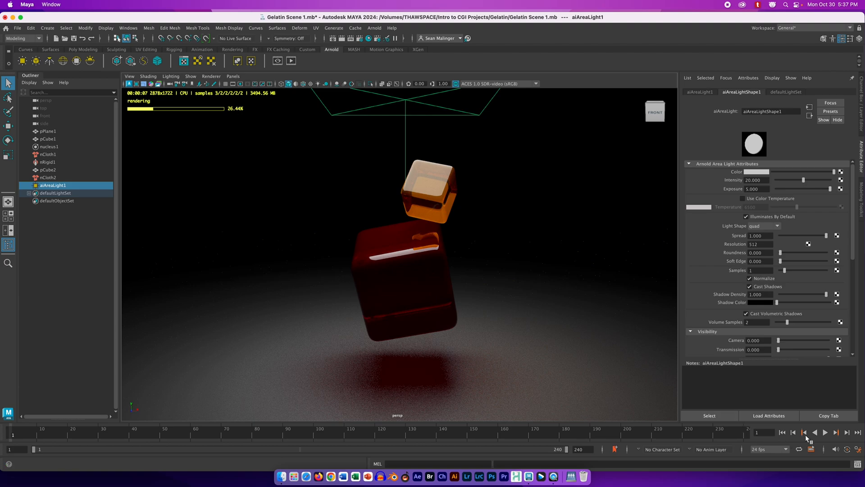
Step: Test the simulation in the Arnold viewport render, rewind to frame 1 and save the scene
click(824, 432)
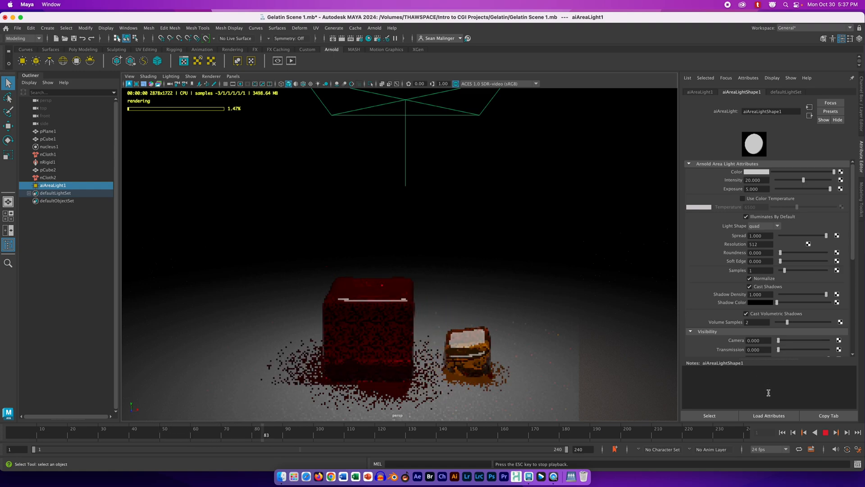
click(824, 433)
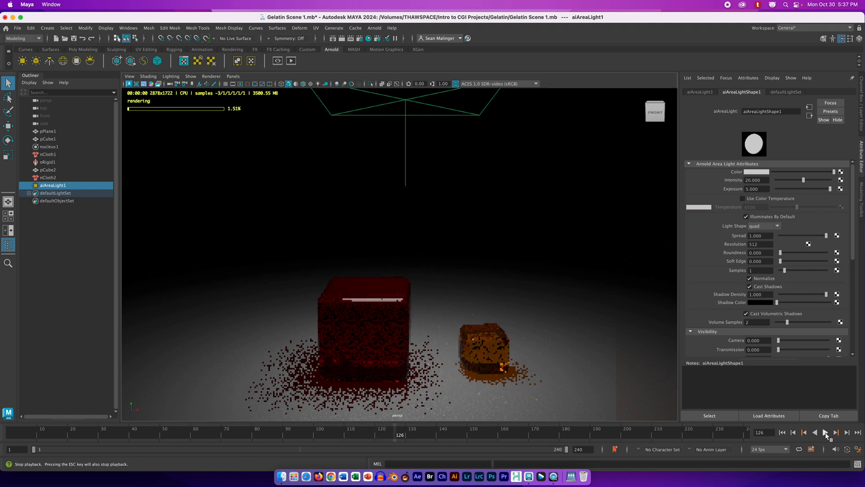
click(782, 432)
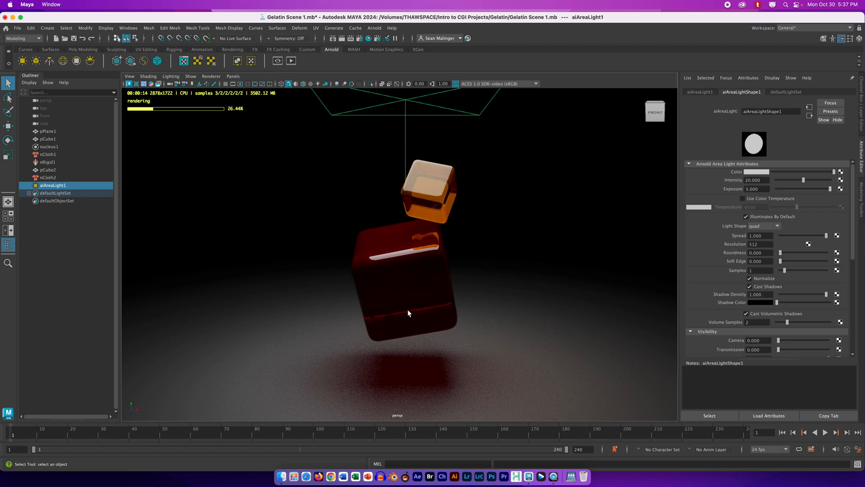
key(super+s)
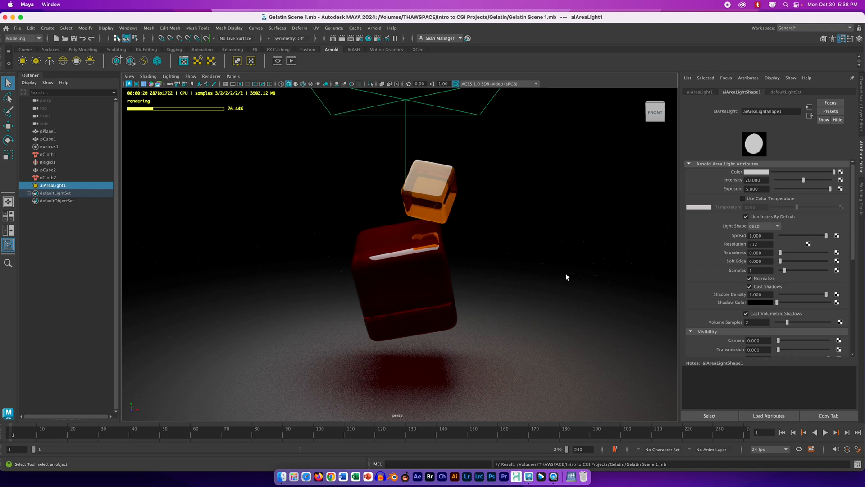
Step: Stop the Arnold viewport render, create a camera from the current view and rename it Camera
click(129, 84)
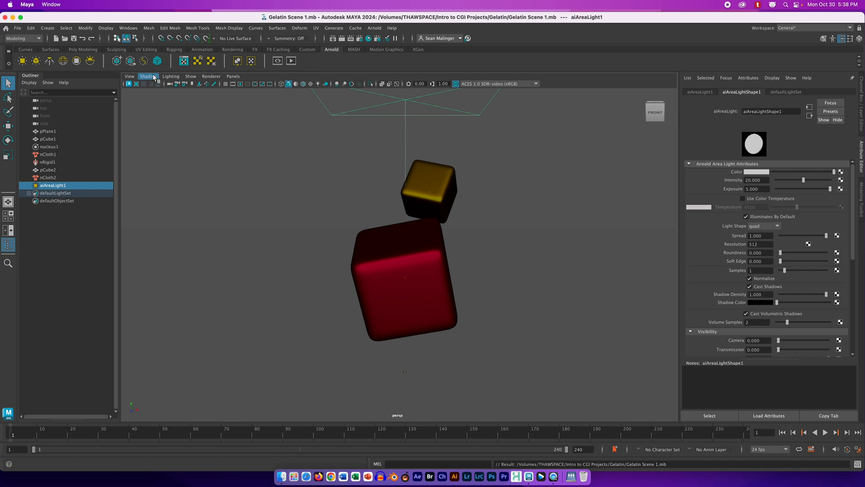
click(130, 77)
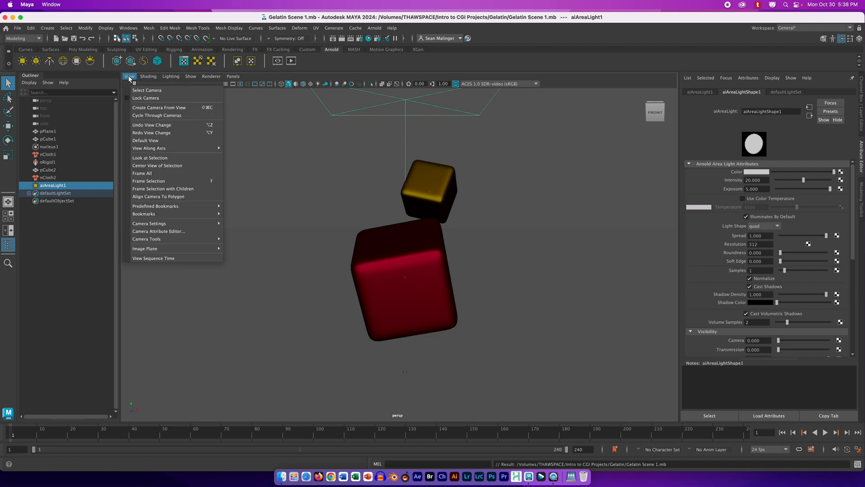
click(169, 111)
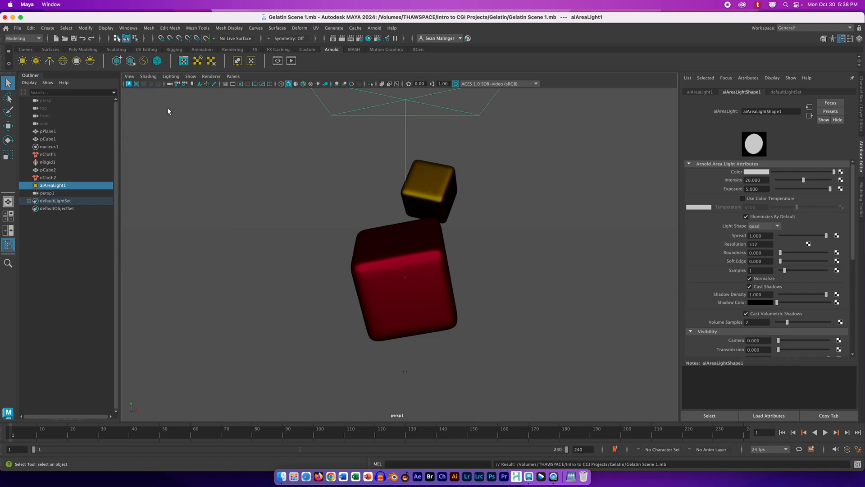
double_click(47, 194)
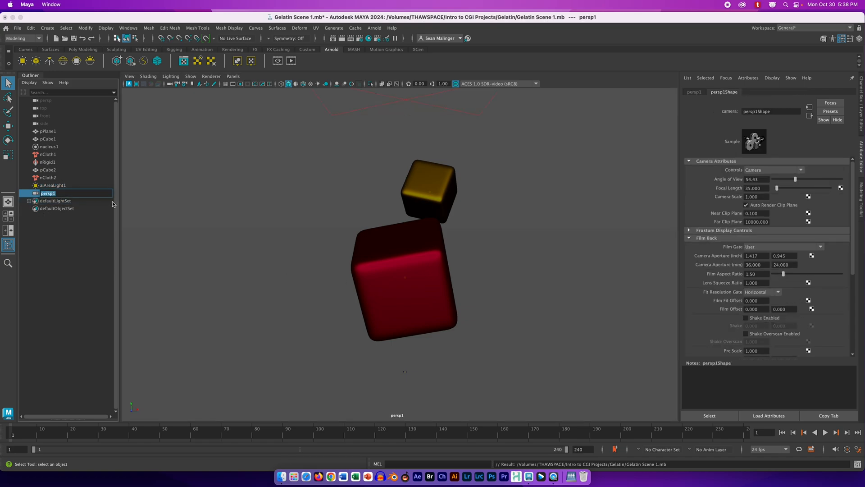
text(Camera)
click(56, 250)
Step: Look through the new Camera, then return the viewport to the persp camera
click(42, 195)
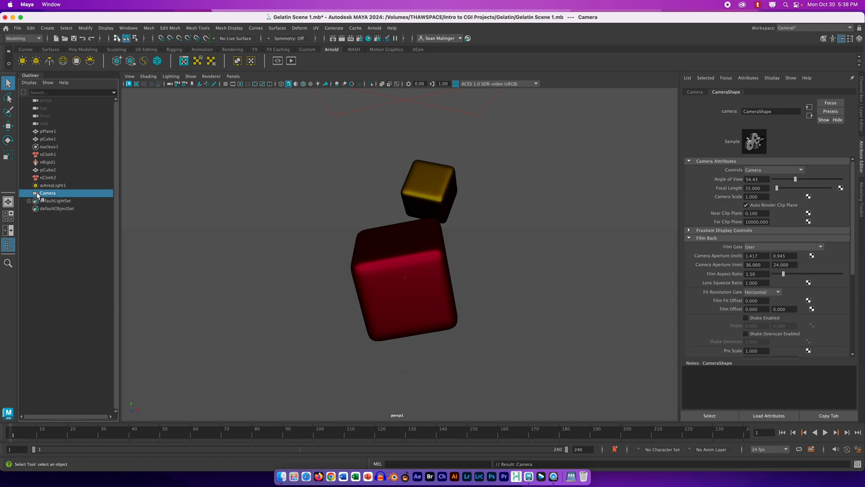
click(233, 76)
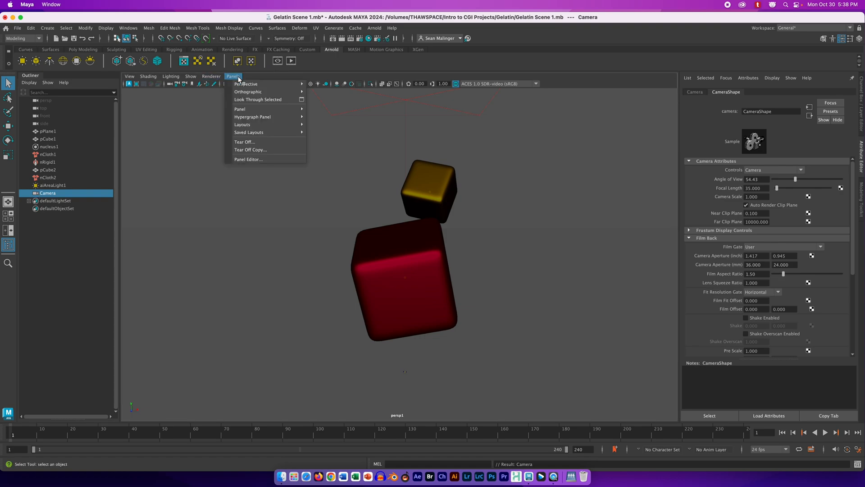
mouse_move(260, 85)
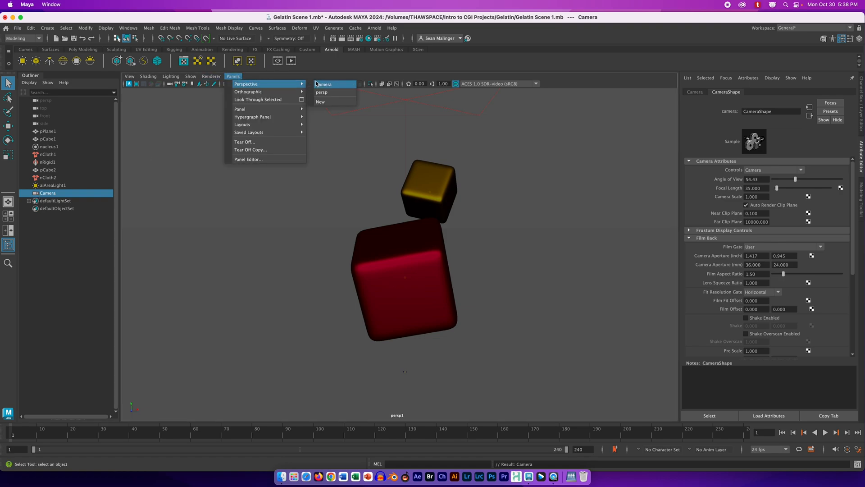
click(340, 86)
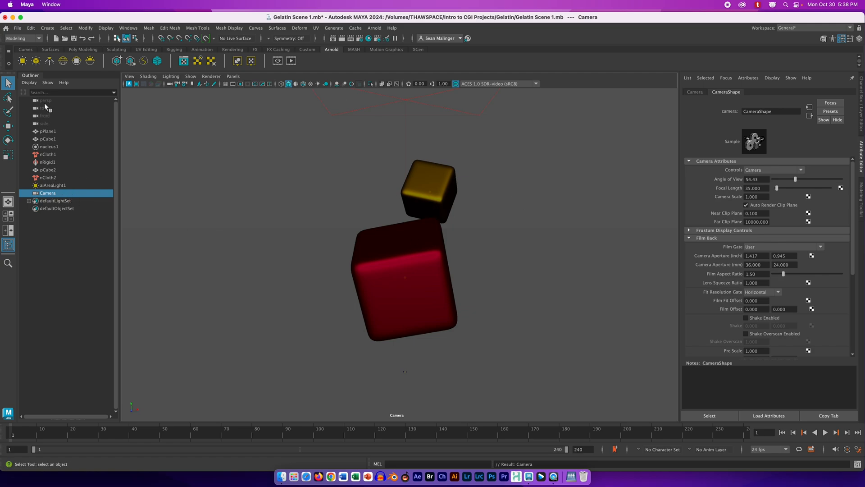
click(233, 76)
mouse_move(265, 85)
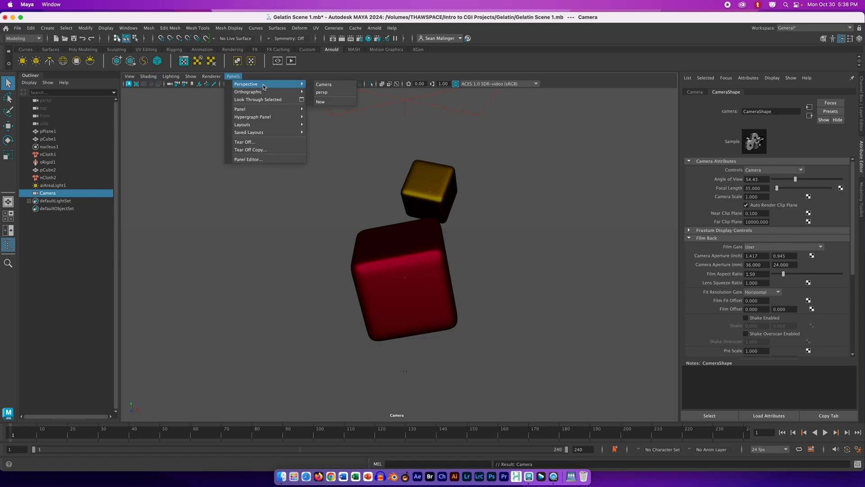
click(335, 93)
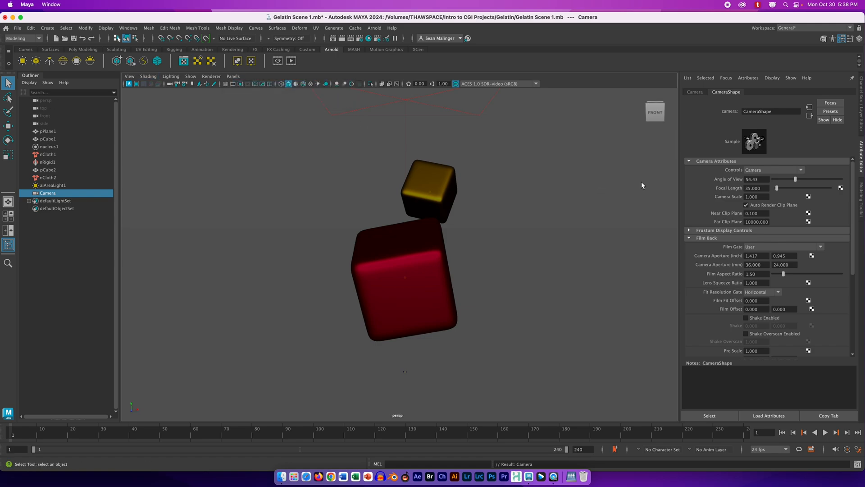
Step: Switch the persp viewport to a front orthographic view and bring the red cube into view
alt+drag(601, 197, 535, 228)
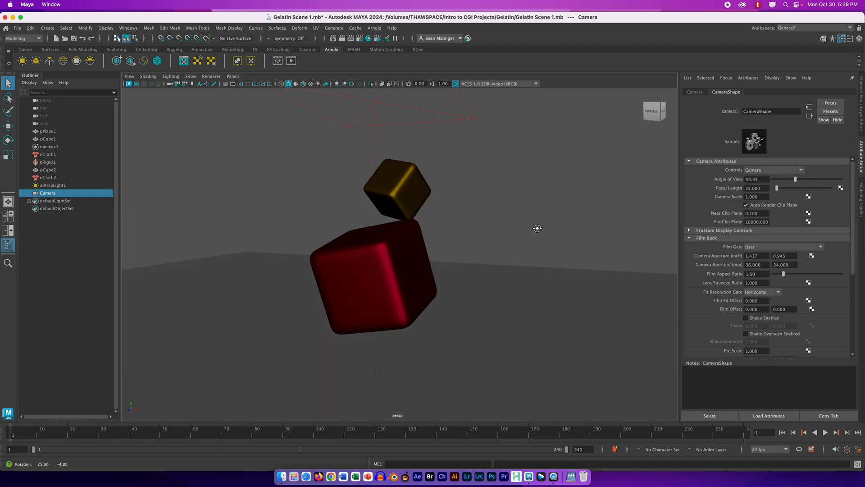
click(655, 113)
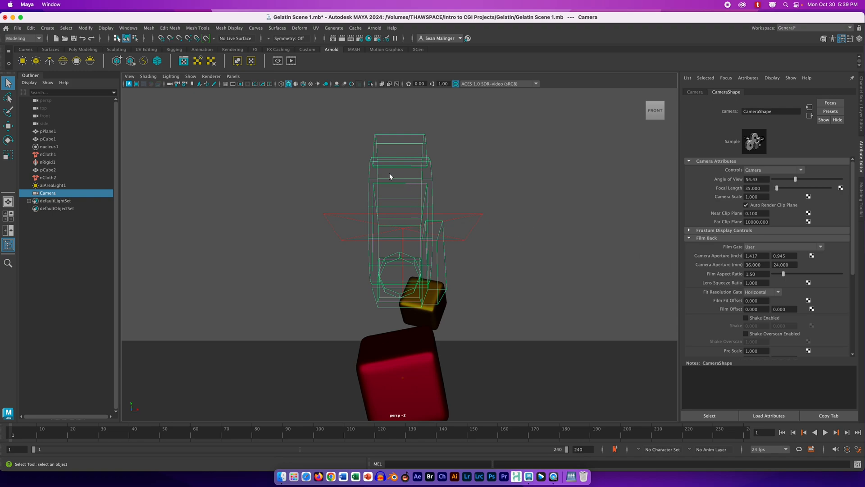
scroll(466, 272, up, 6)
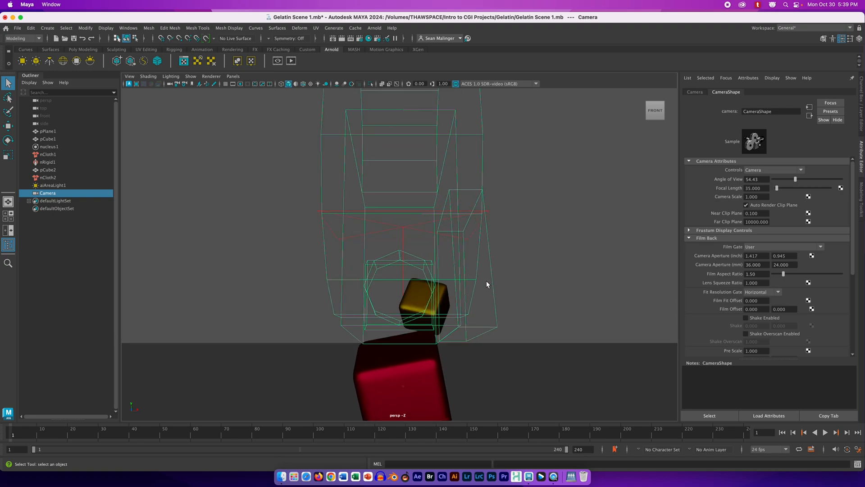
scroll(559, 329, up, 4)
alt+middle_drag(563, 332, 587, 125)
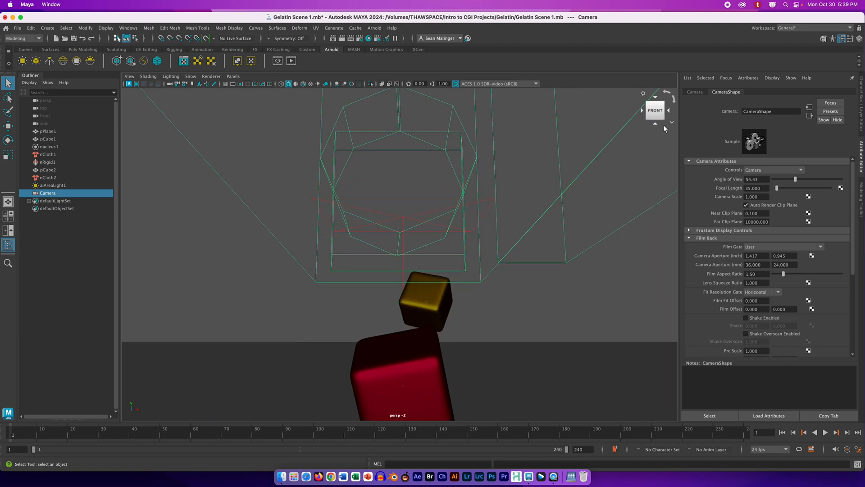
click(672, 123)
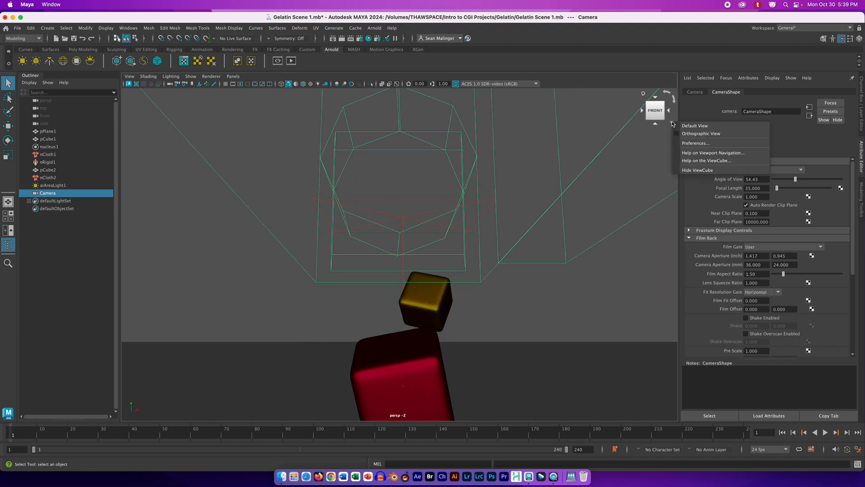
click(702, 134)
scroll(546, 323, down, 5)
scroll(547, 324, up, 5)
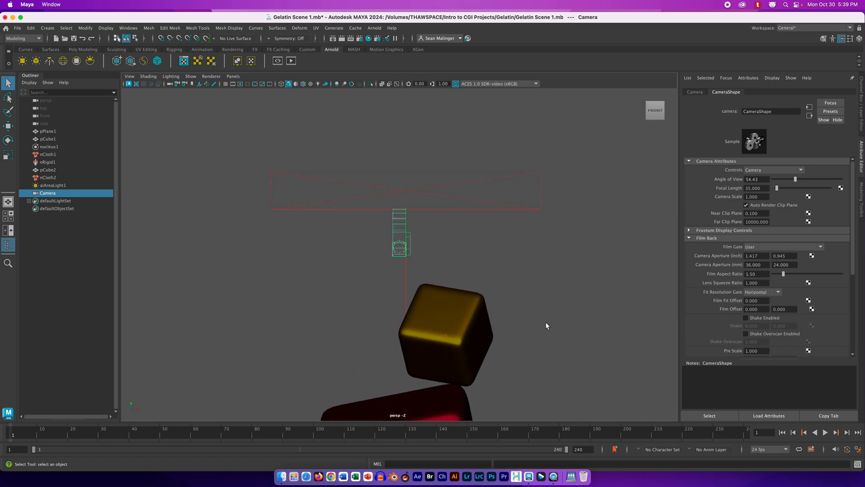
alt+middle_drag(555, 332, 545, 28)
alt+middle_drag(585, 253, 601, 188)
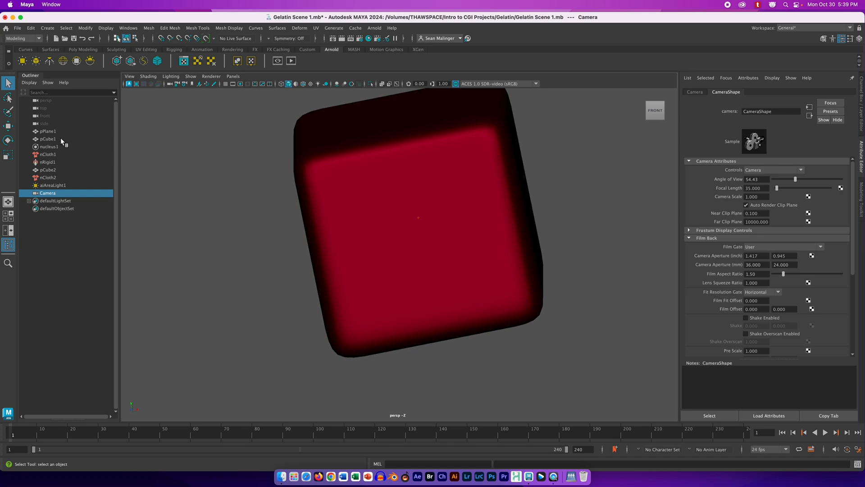
Step: Select the plane, play the simulation to check how the cubes land on it, and rewind to frame 1
click(51, 131)
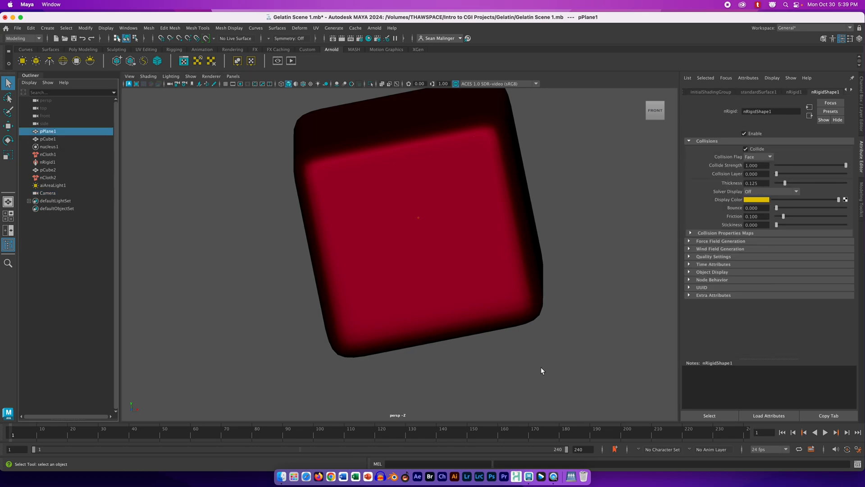
scroll(517, 359, down, 5)
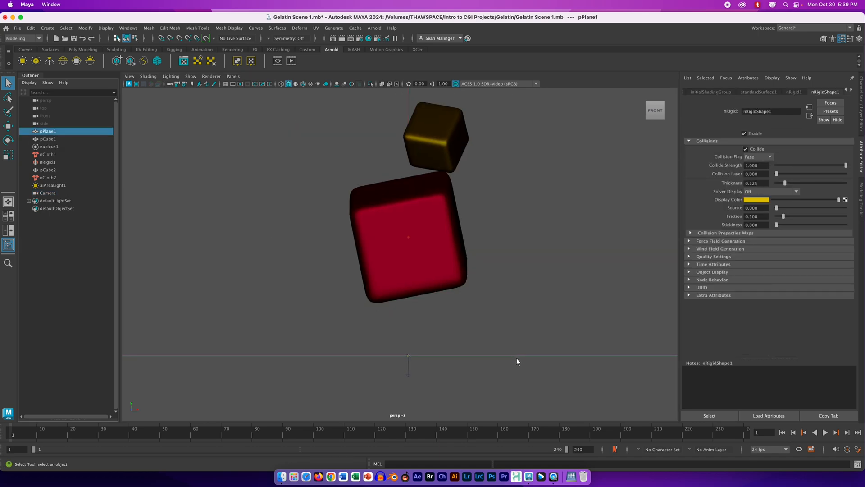
click(825, 432)
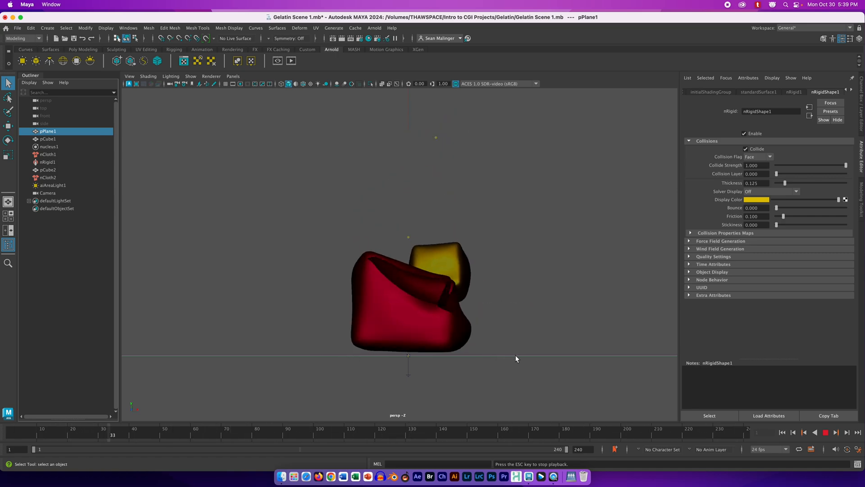
click(826, 432)
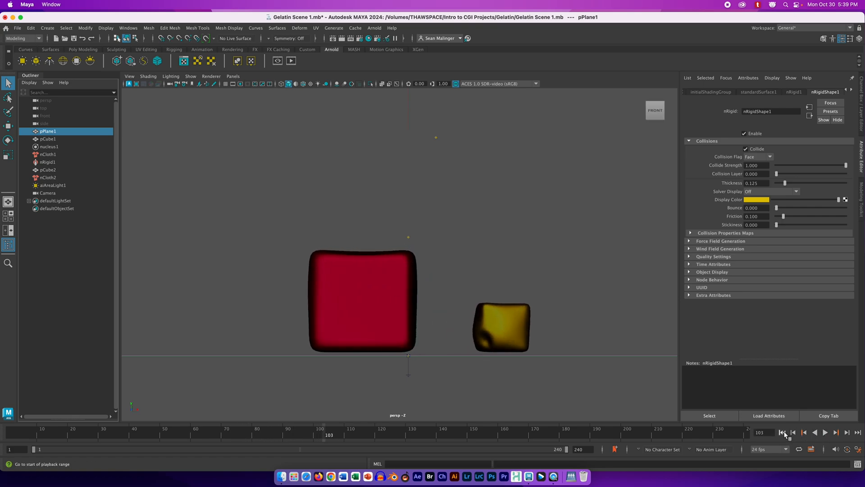
click(783, 433)
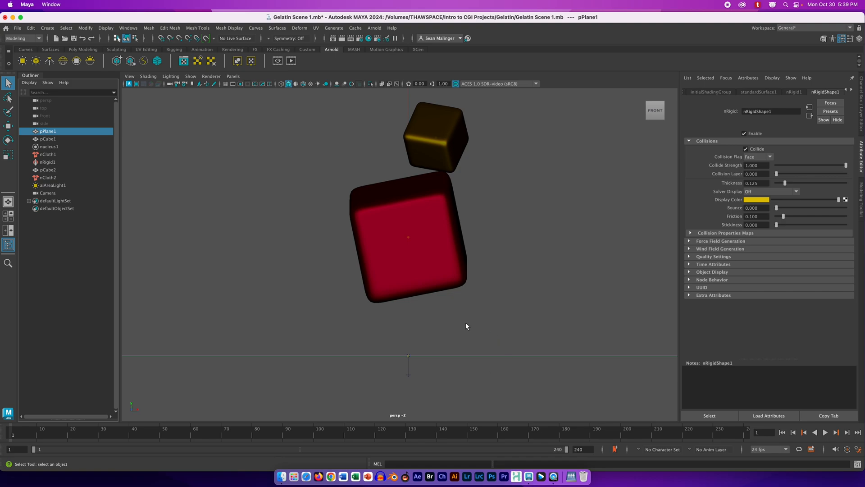
Step: Set the red cube's nCloth Solver Display to Collision Thickness and play the simulation until the cube rests on the plane
click(408, 252)
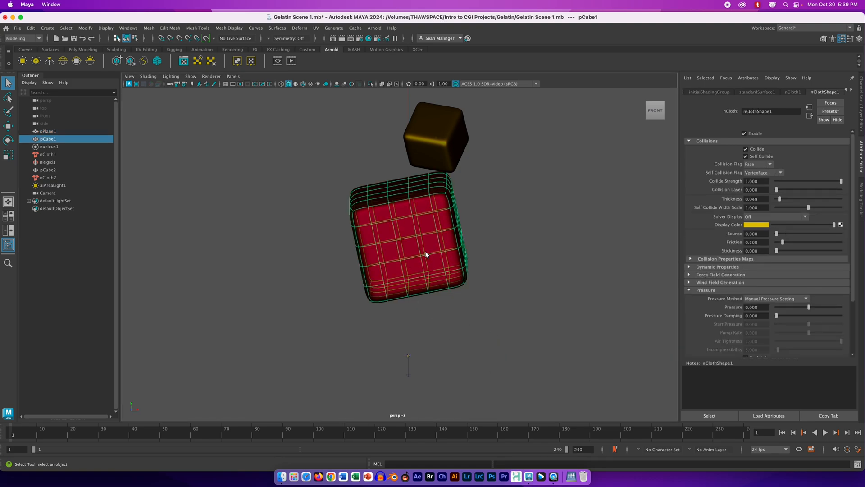
click(52, 131)
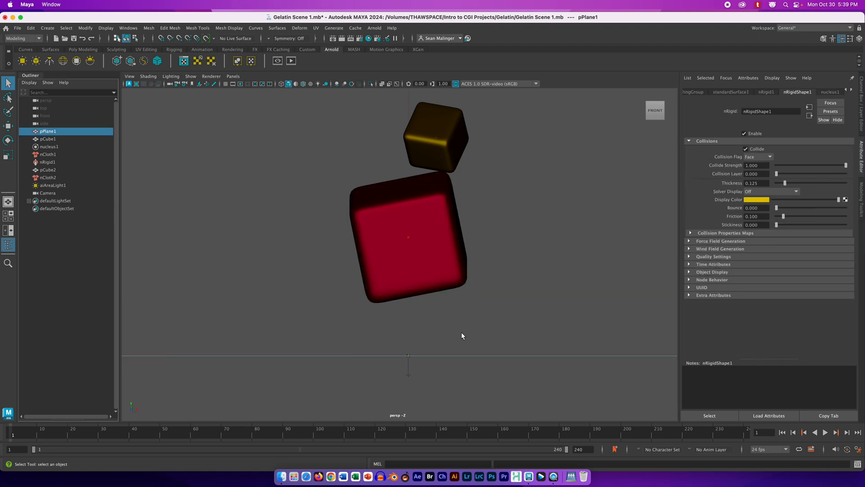
click(412, 265)
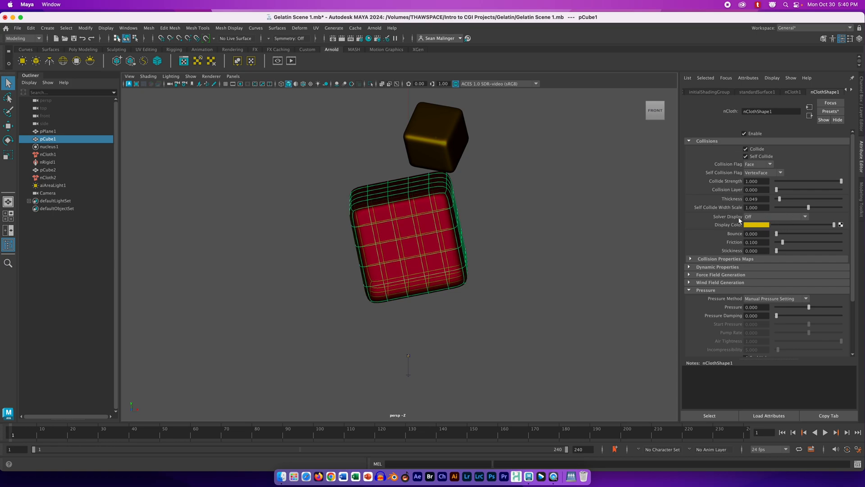
click(805, 217)
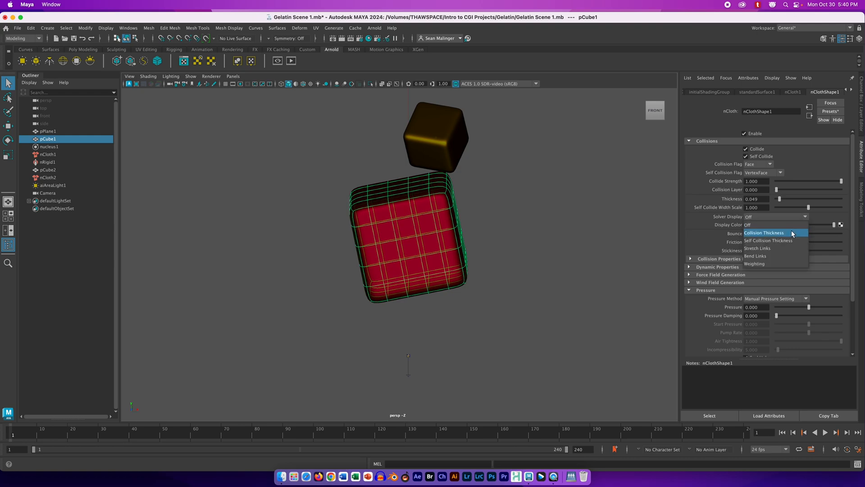
click(791, 232)
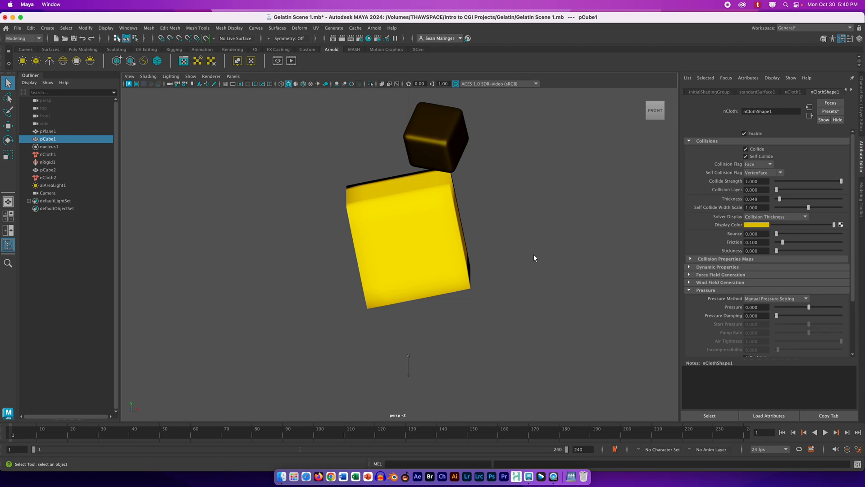
click(825, 433)
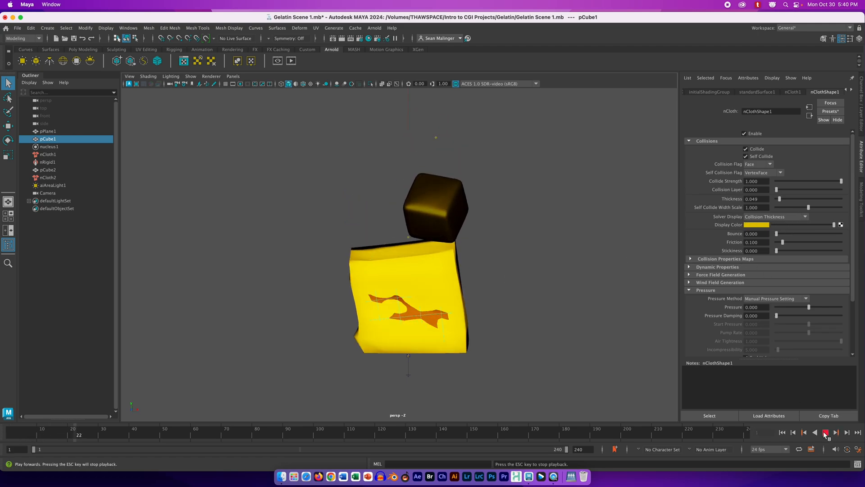
click(825, 432)
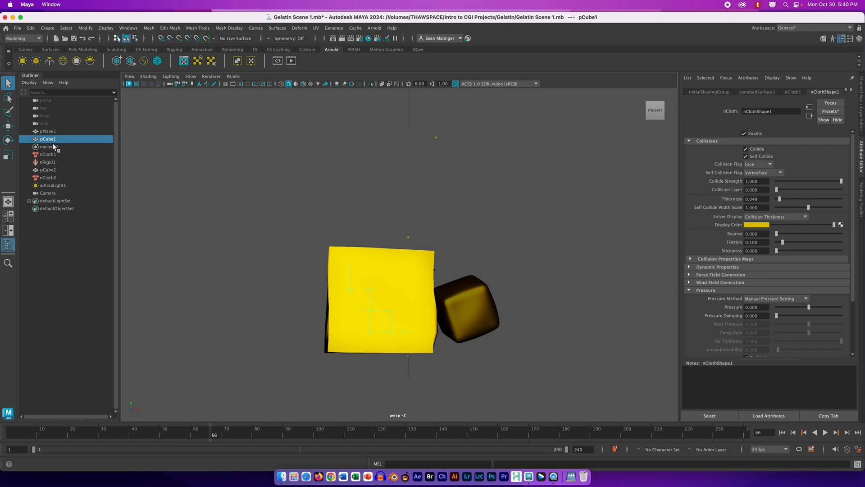
Step: Set the plane's nRigid Solver Display to Collision Thickness
click(60, 131)
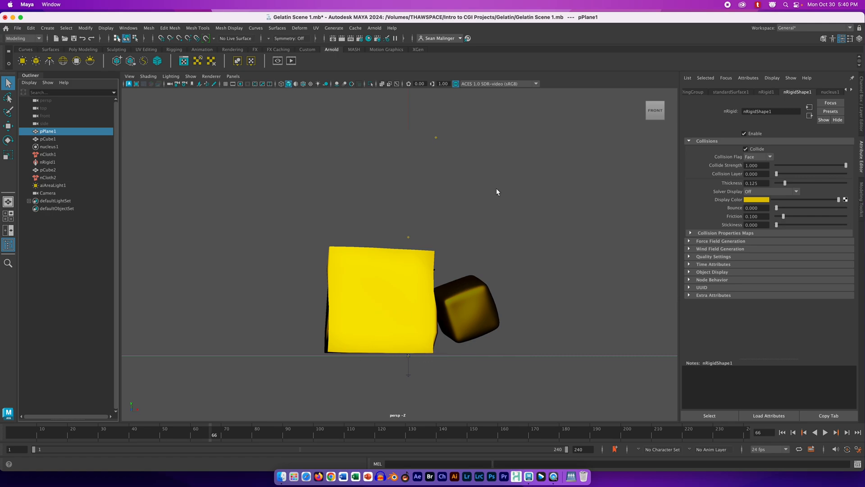
click(50, 131)
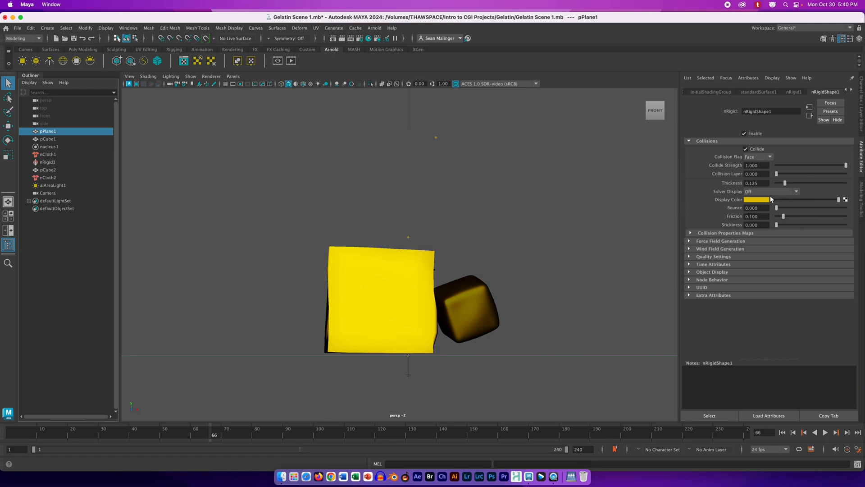
click(797, 191)
click(766, 211)
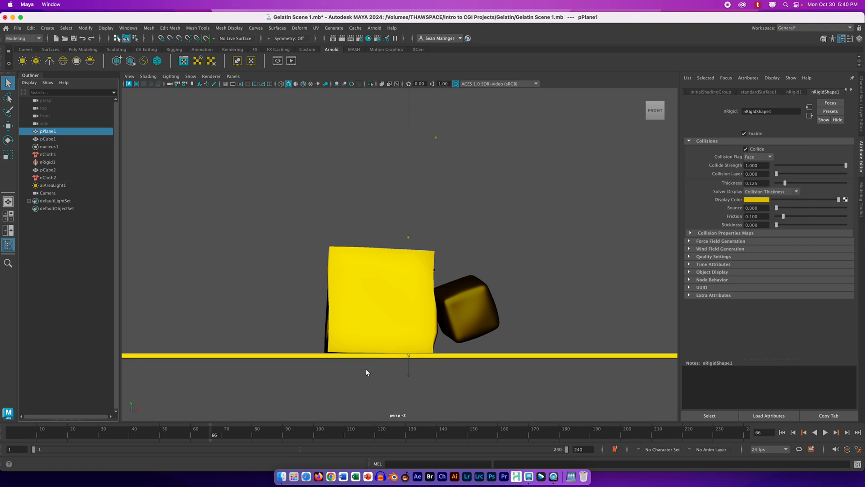
Step: Reduce the plane's nRigid collision Thickness to 0.039
scroll(393, 363, up, 3)
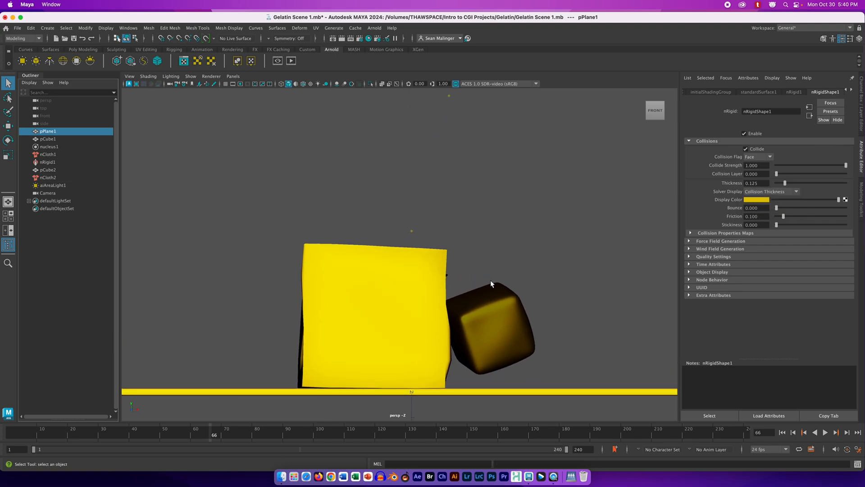
scroll(489, 315, up, 2)
click(671, 121)
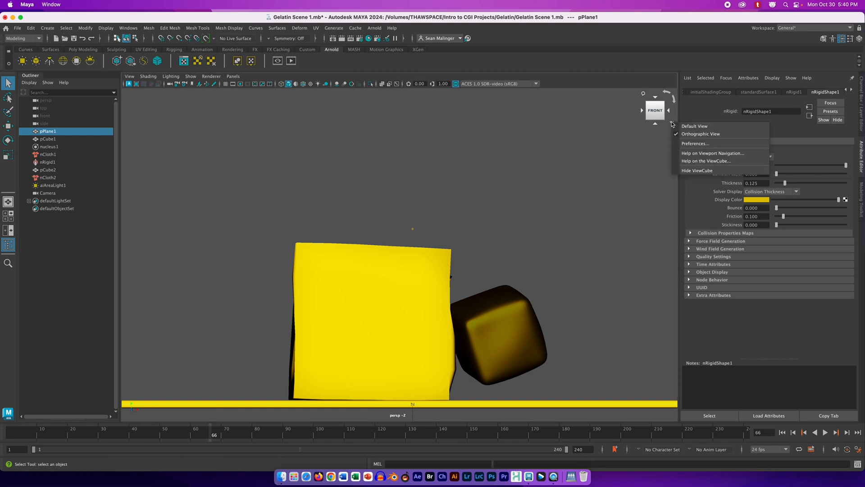
alt+middle_drag(586, 353, 603, 256)
scroll(564, 318, up, 3)
scroll(563, 321, up, 2)
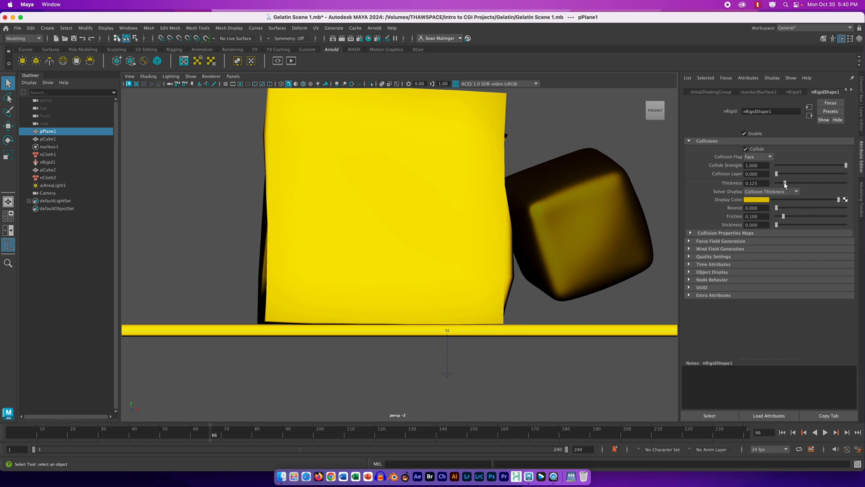
drag(785, 183, 778, 184)
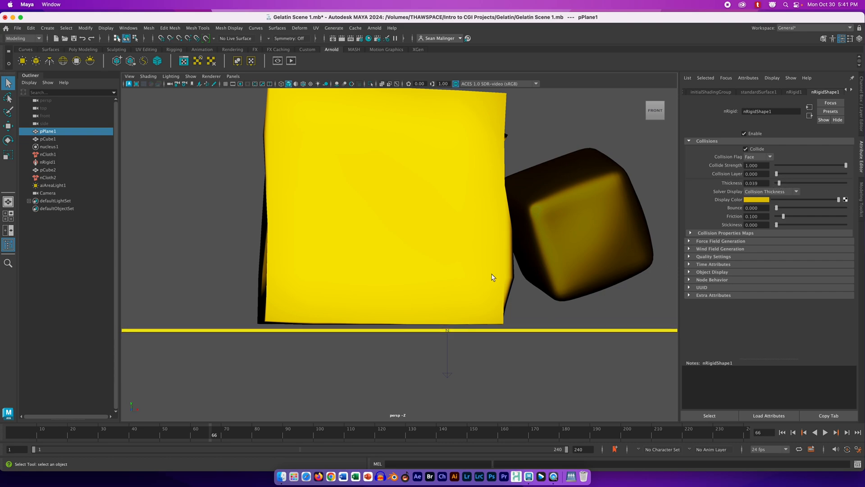
Step: Rewind to frame 1 and play the simulation to check the red cube's contact with the thinner plane collision
click(448, 267)
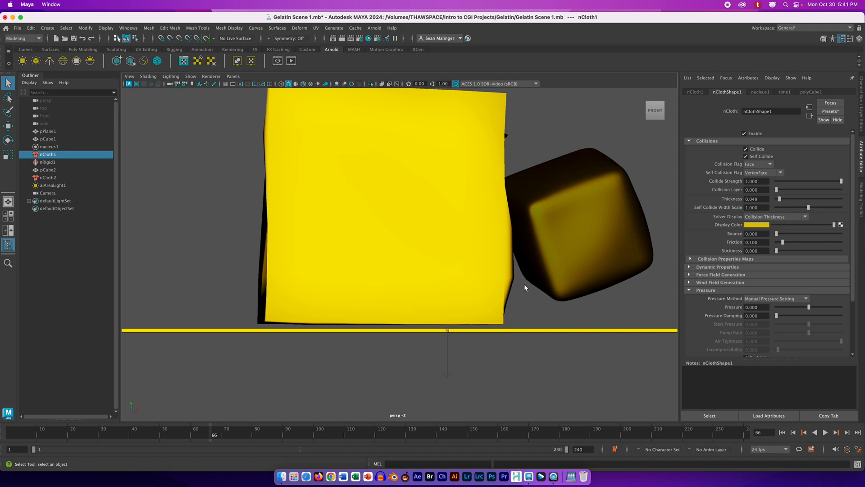
click(782, 433)
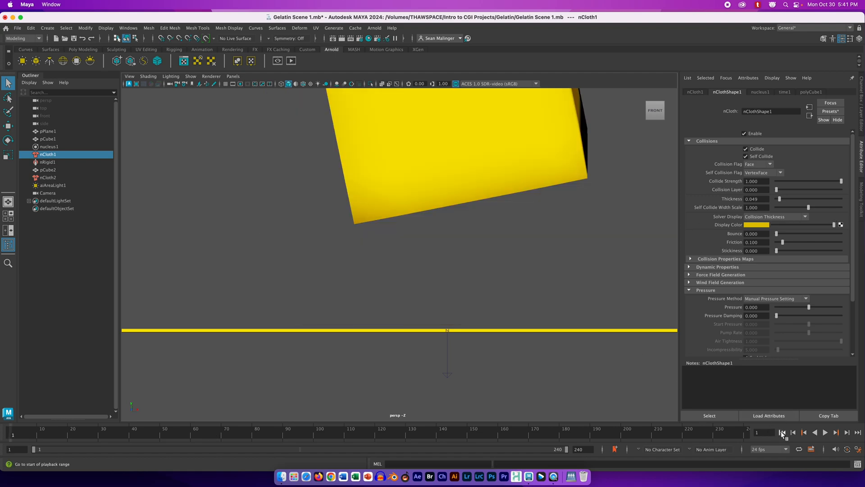
click(826, 433)
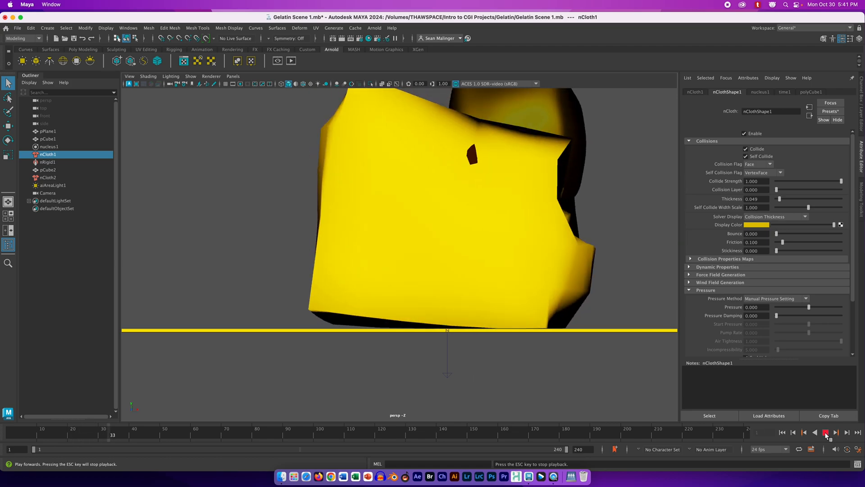
click(826, 433)
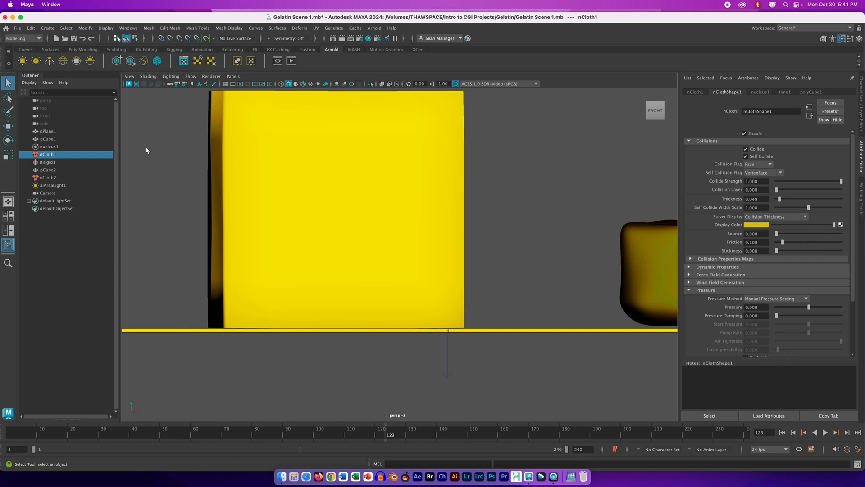
Step: Turn off the red cube's nCloth Solver Display to compare its mesh with the plane's collision thickness
click(53, 131)
key(z)
click(781, 216)
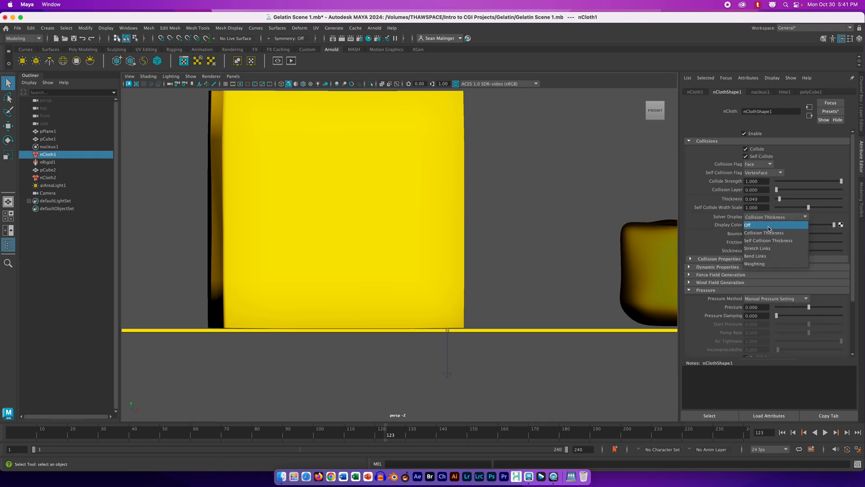
click(765, 231)
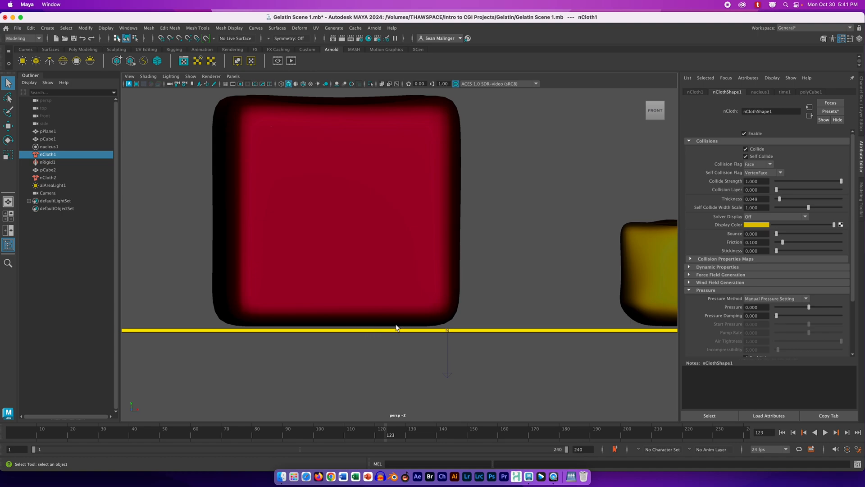
Step: Set the red cube's Solver Display to Collision Thickness and reduce its nCloth collision Thickness to 0.006
click(300, 251)
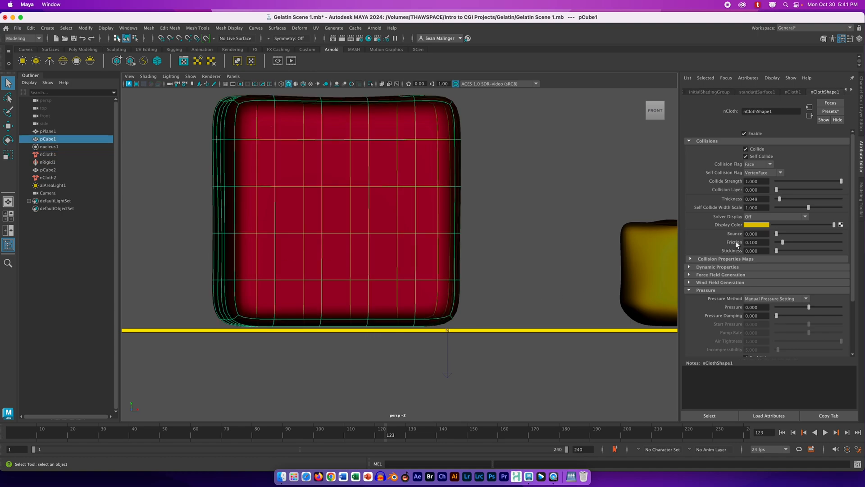
click(801, 217)
click(769, 233)
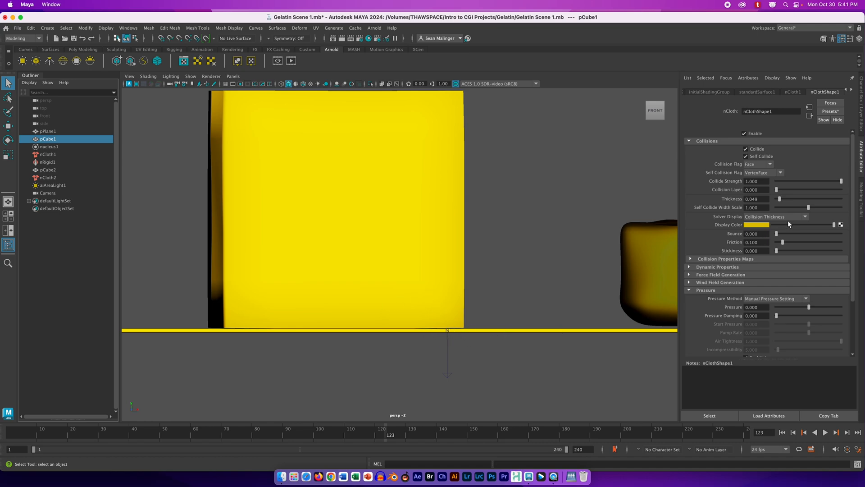
drag(780, 199, 777, 201)
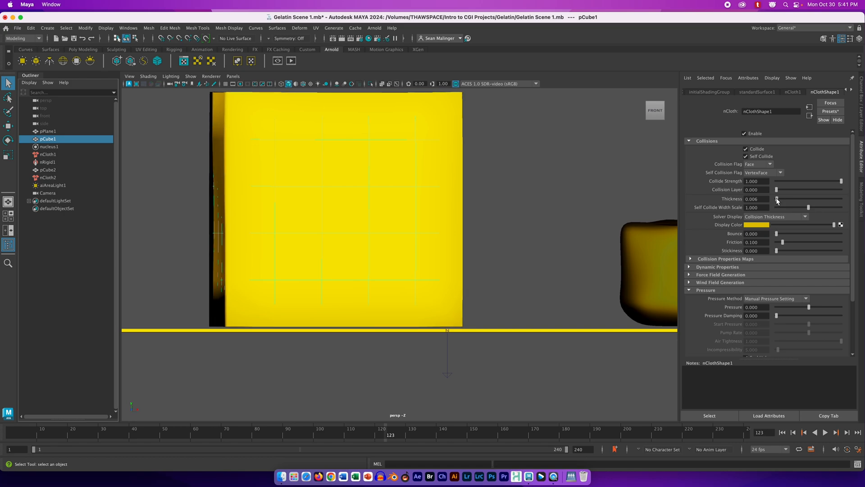
Step: Replay the simulation from frame 1 to test the red cube's reduced collision thickness, stopping after it lands
click(783, 433)
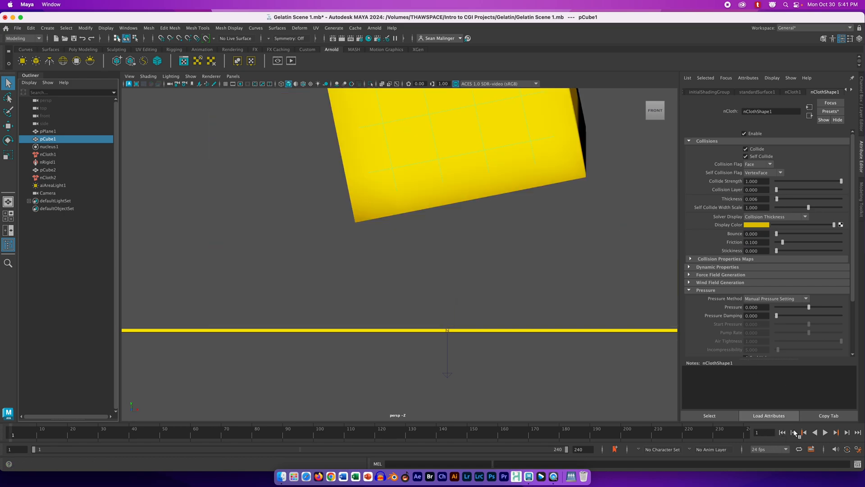
click(825, 432)
click(826, 432)
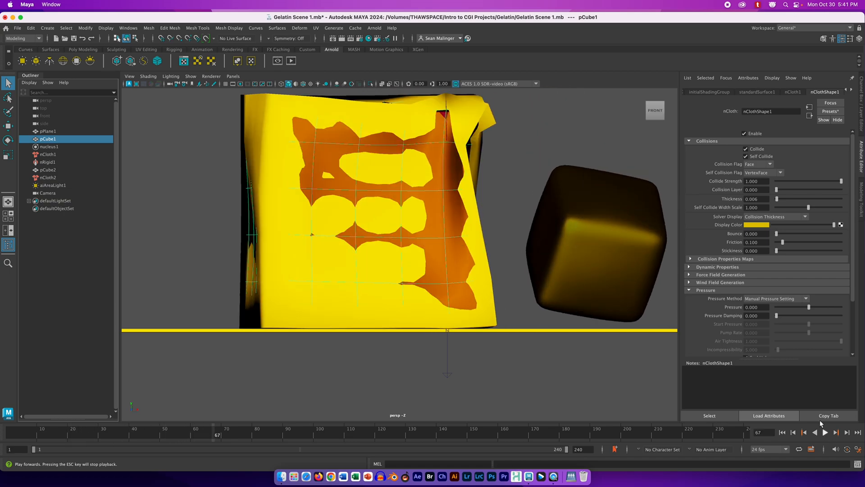
Step: Turn off the Solver Display on the red cube's nCloth and on the plane's nRigid collider
click(803, 217)
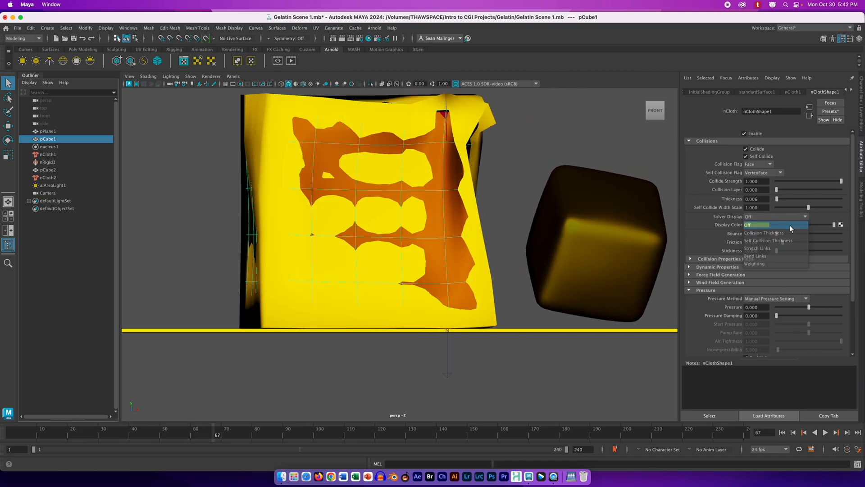
click(789, 225)
click(478, 331)
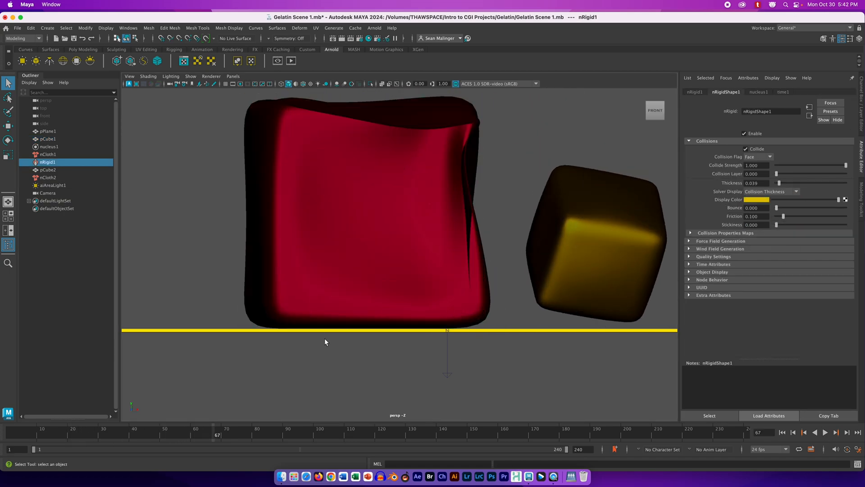
click(48, 131)
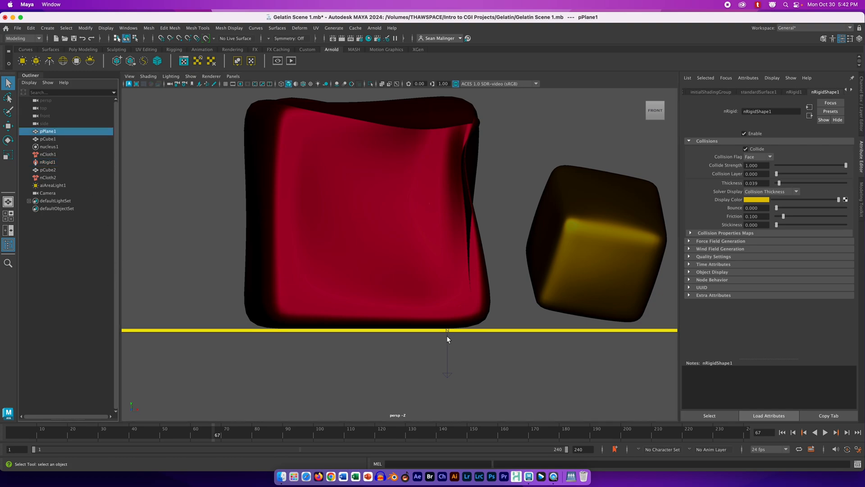
click(499, 331)
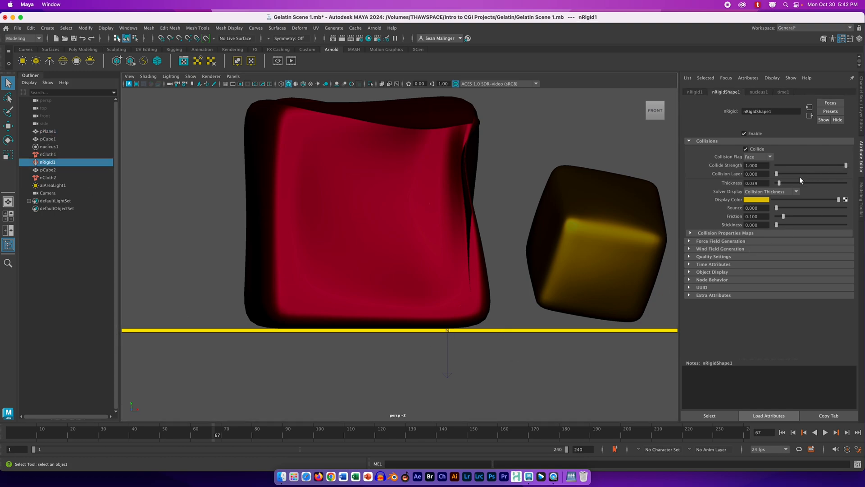
click(796, 194)
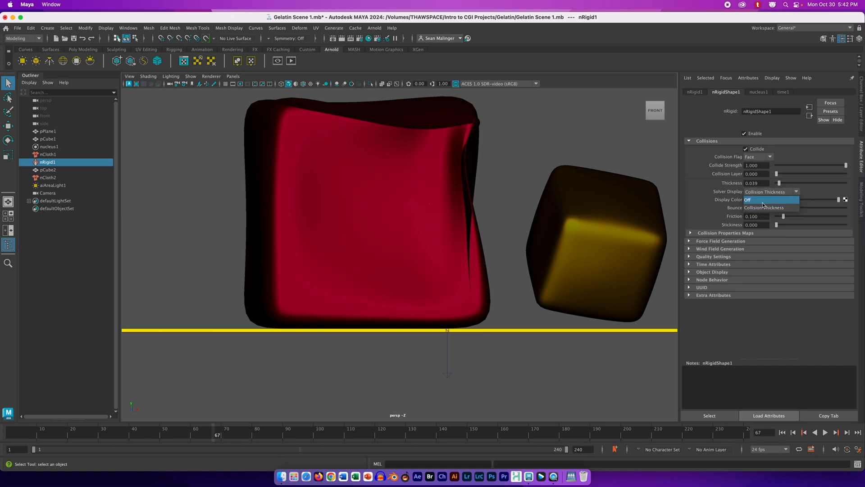
click(764, 204)
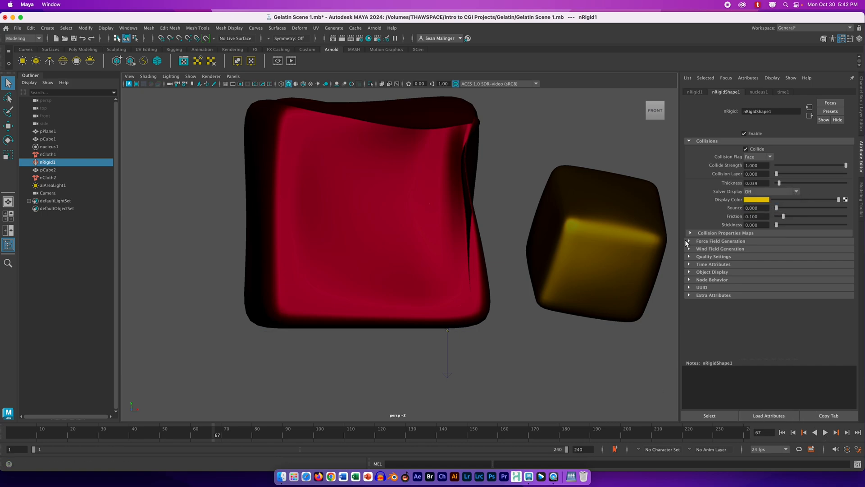
Step: Switch the front view from orthographic back to perspective and look through the render camera
click(672, 123)
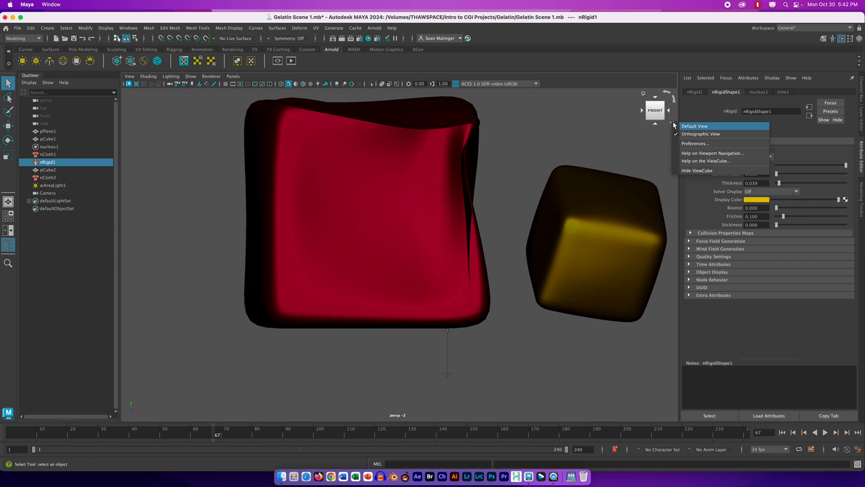
click(688, 134)
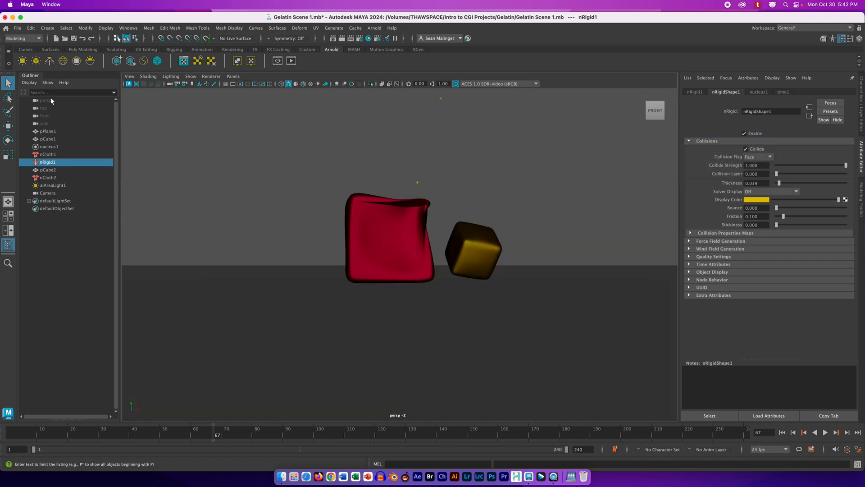
click(42, 194)
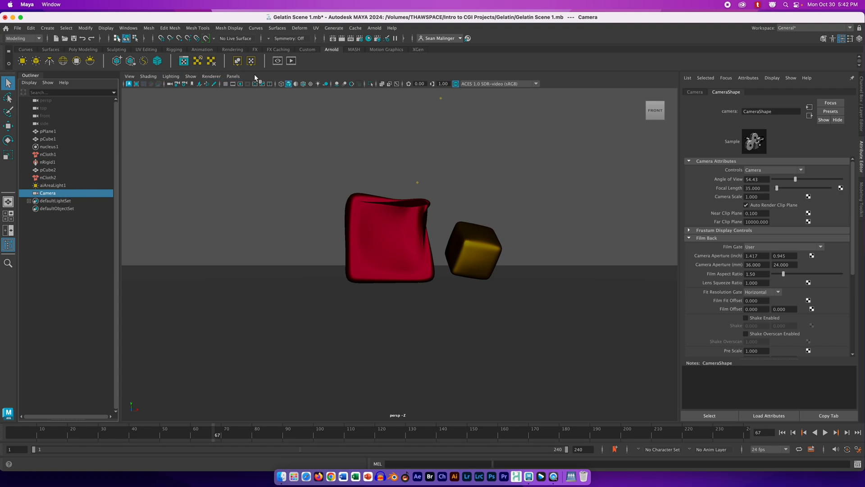
click(236, 77)
mouse_move(247, 85)
click(328, 86)
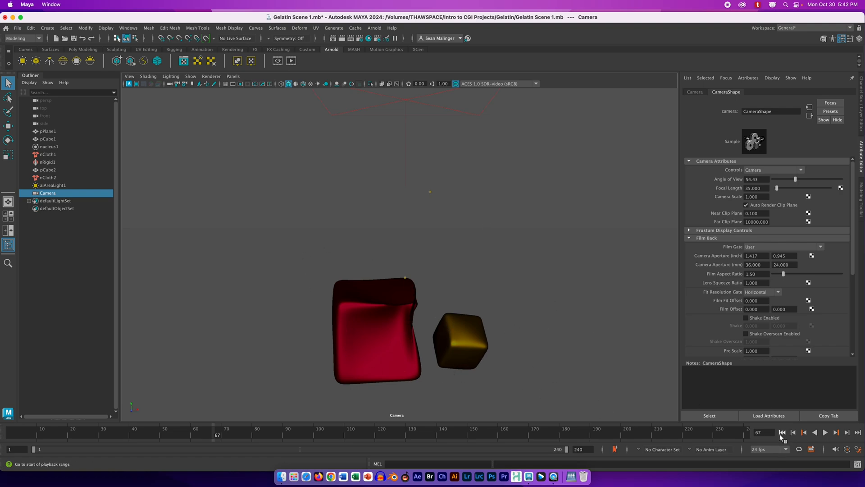
Step: Save the scene at frame 1 and play the simulation through the render camera, stopping once both cubes have landed
click(783, 432)
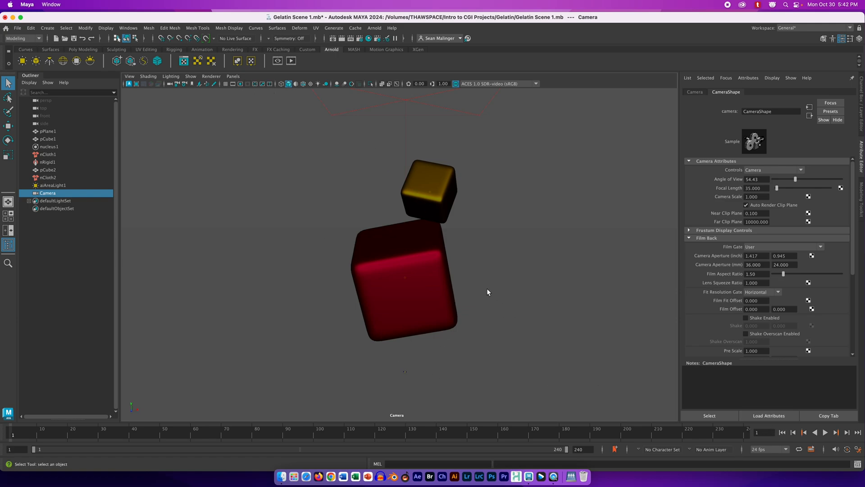
key(super+s)
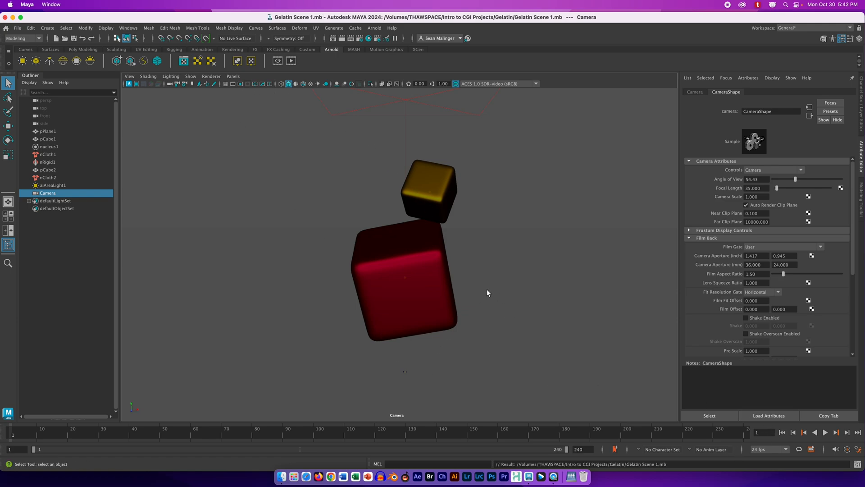
click(825, 433)
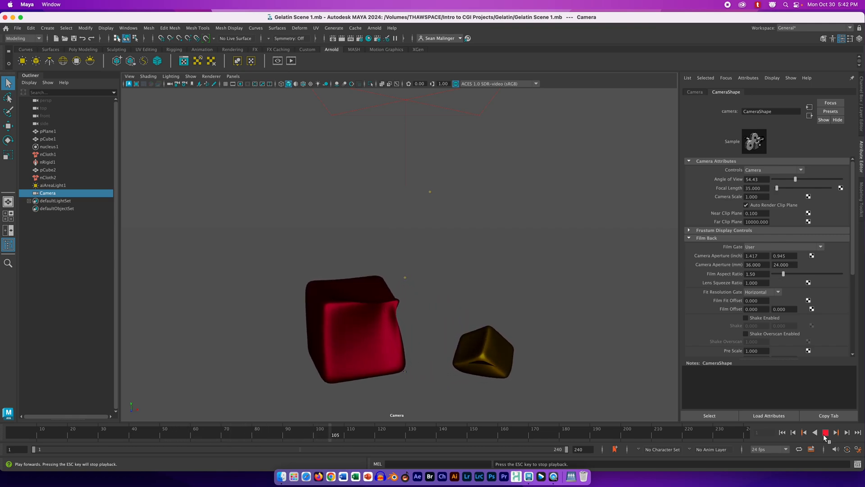
click(825, 433)
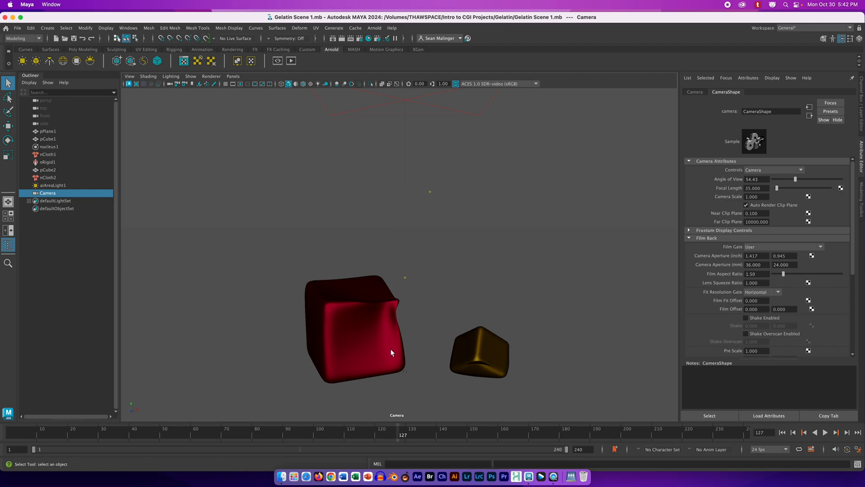
Step: Return the viewport to the persp camera and set it to an orthographic front view of the landed cubes
click(340, 340)
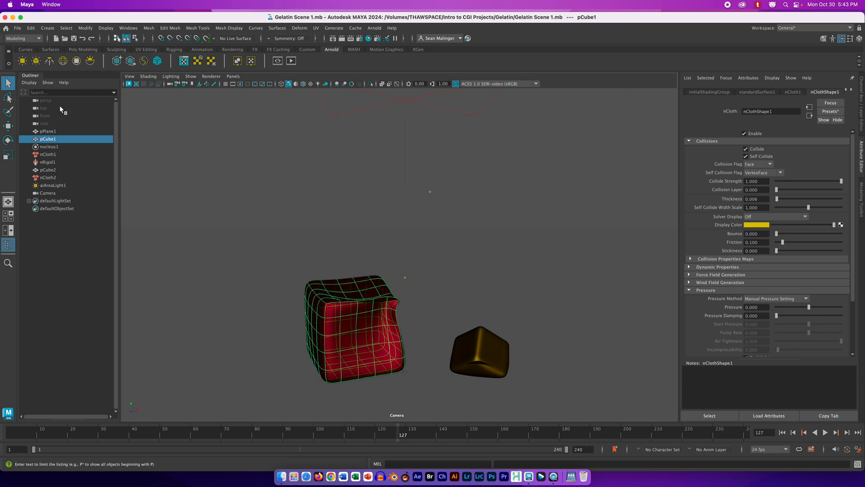
click(44, 101)
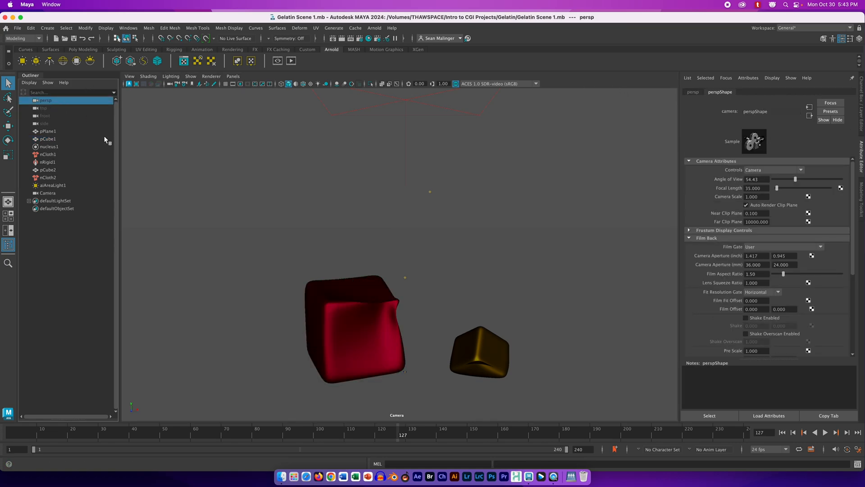
click(233, 76)
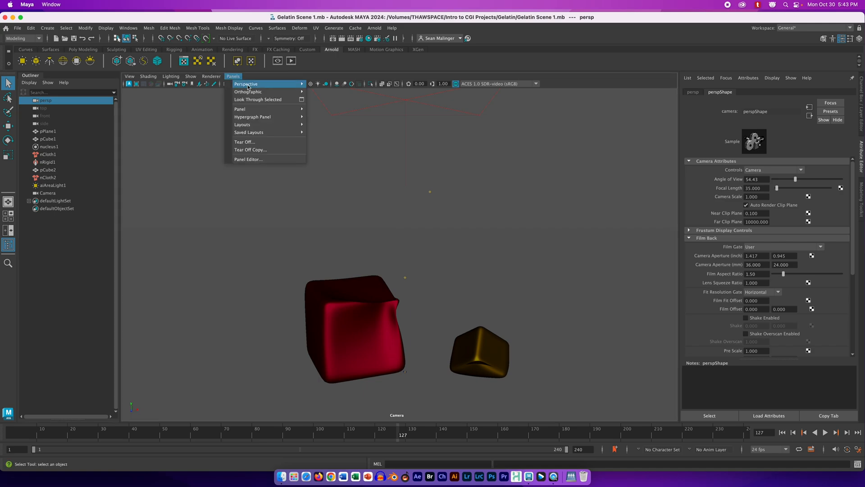
mouse_move(291, 85)
click(336, 91)
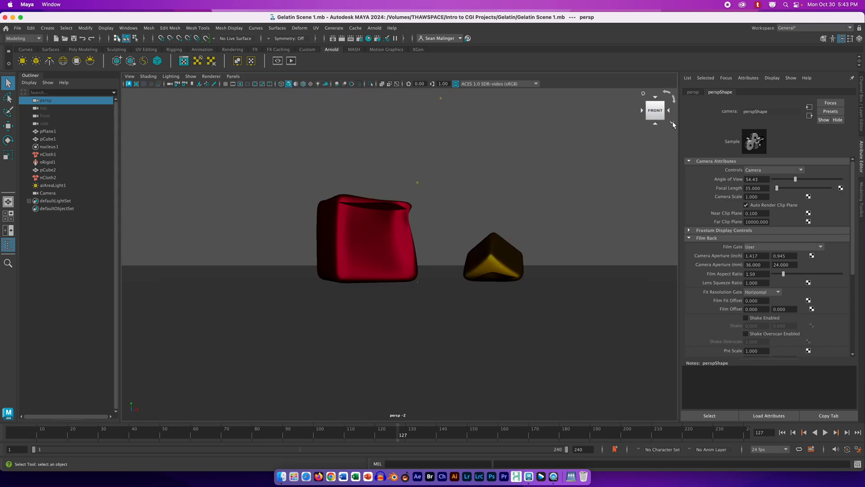
click(673, 124)
click(695, 133)
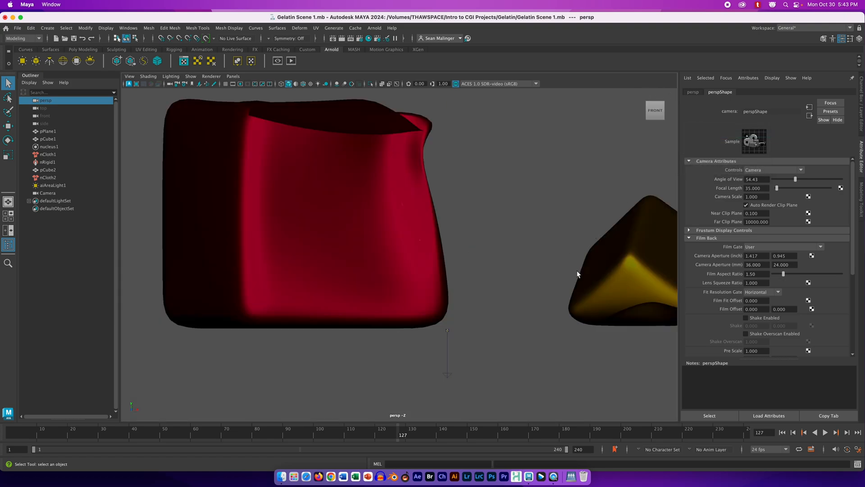
Step: Set the Solver Display of the yellow cube and the plane to Collision Thickness to compare where they touch
click(649, 291)
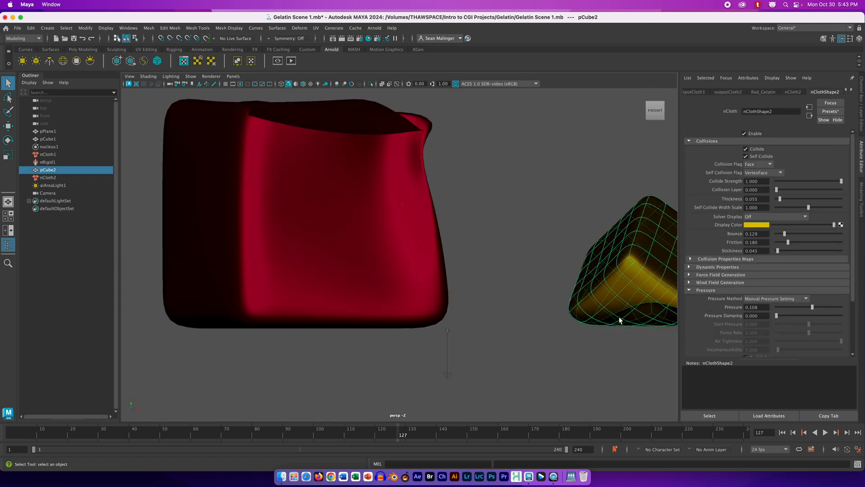
click(797, 216)
click(783, 232)
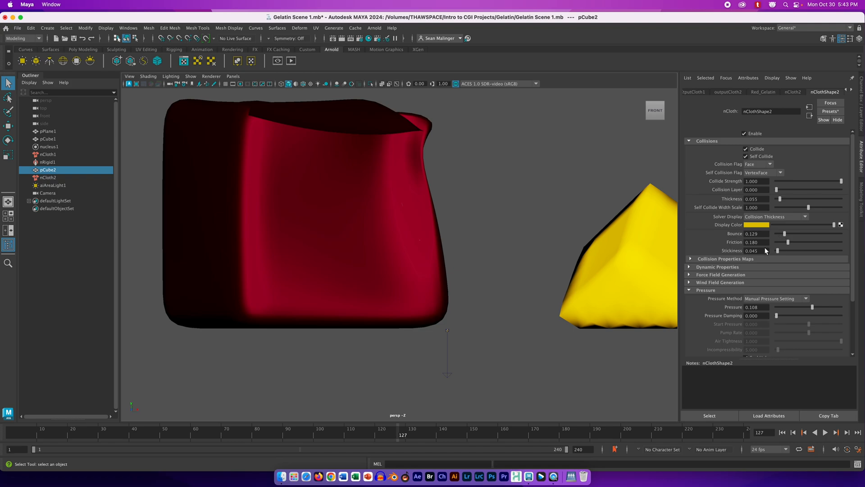
click(53, 131)
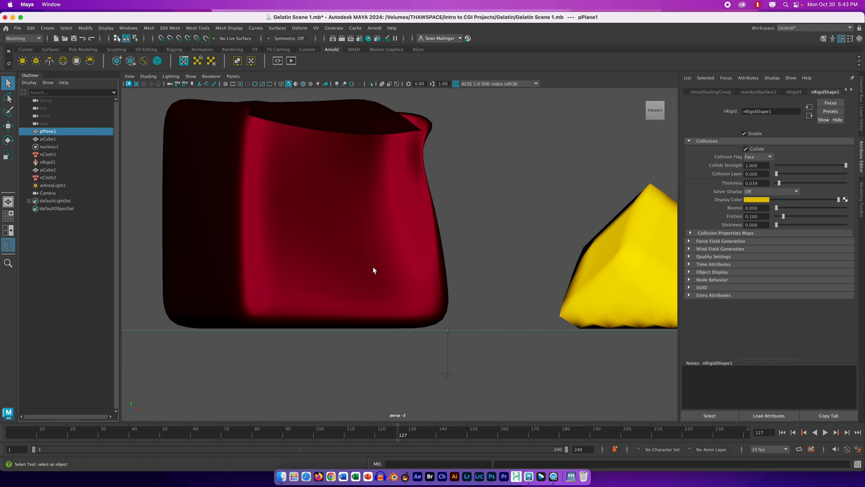
click(794, 193)
click(772, 205)
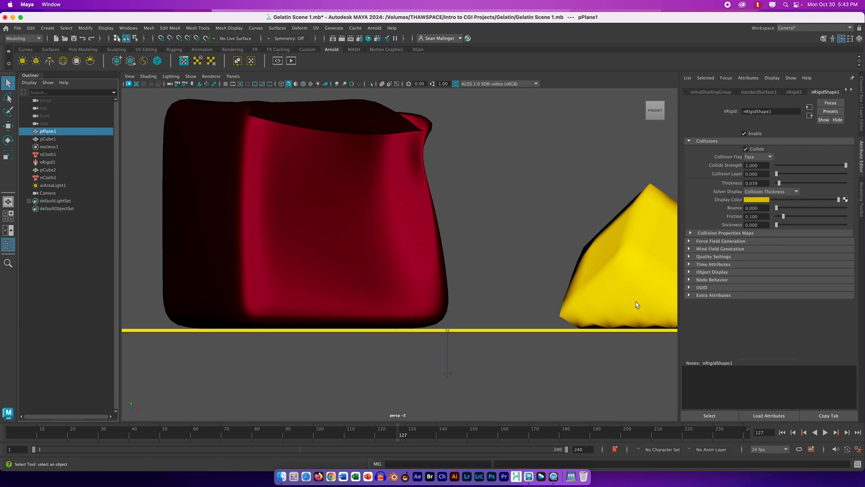
Step: Turn off the Collision Thickness display on the plane and on the yellow cube's nCloth
click(796, 193)
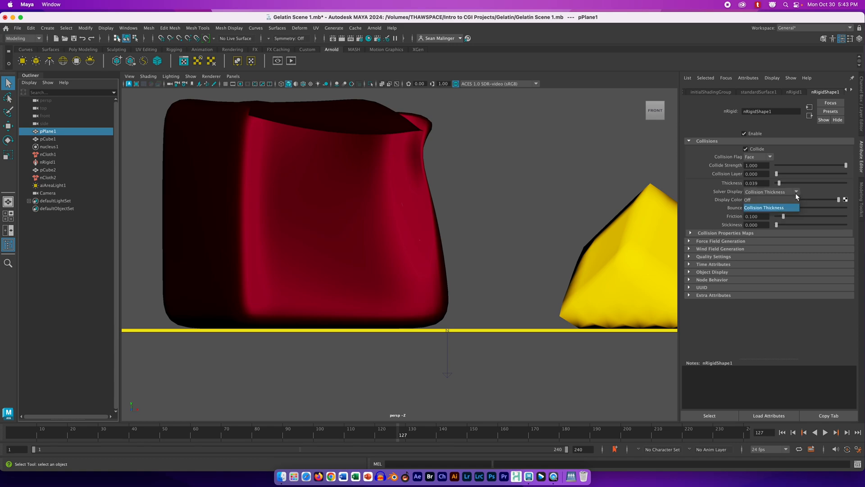
click(818, 189)
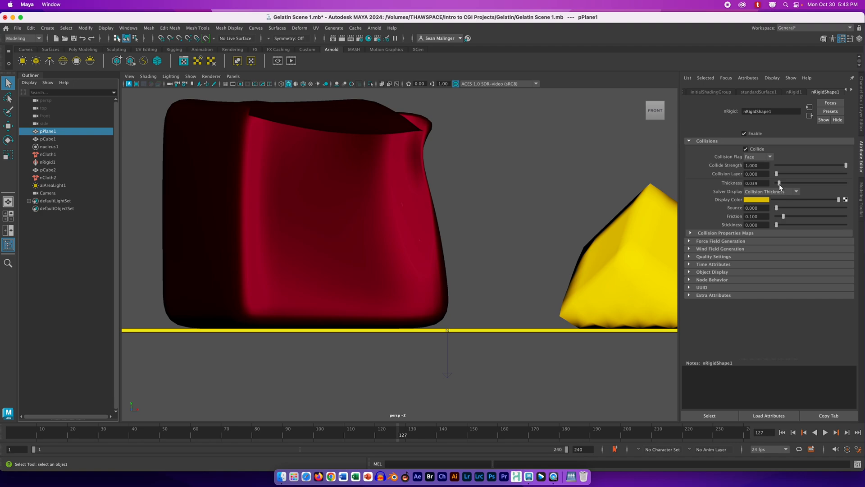
click(794, 193)
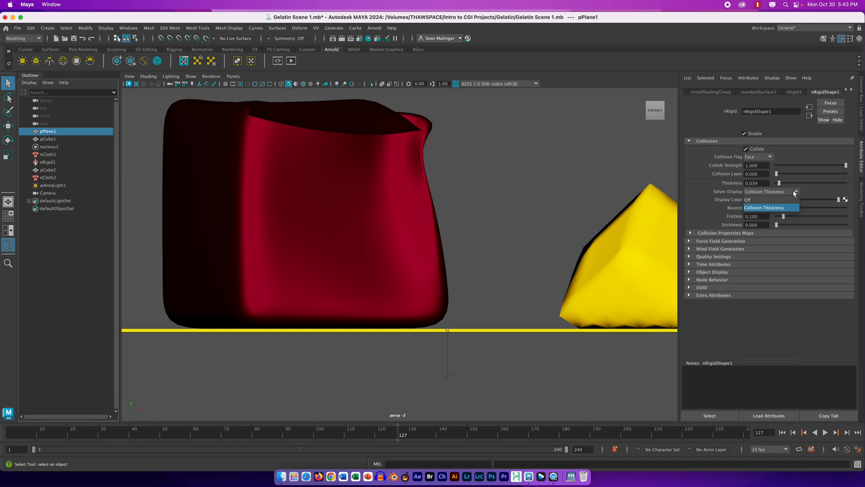
click(780, 200)
click(49, 177)
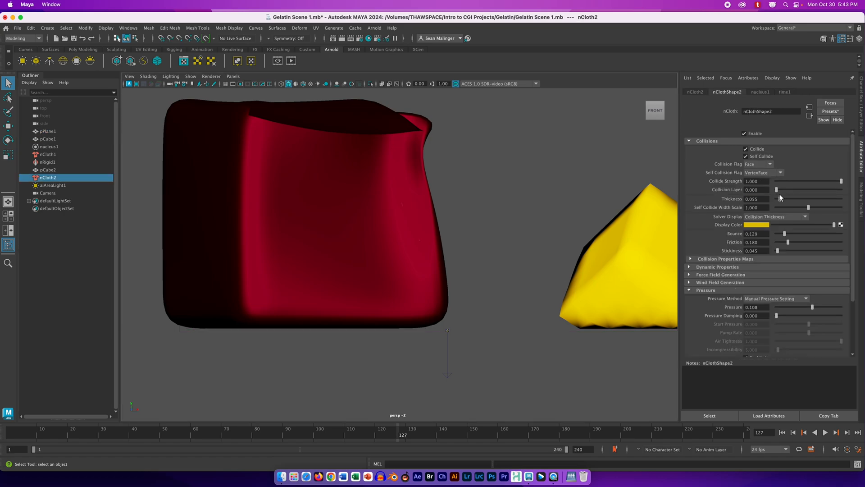
click(801, 216)
click(799, 224)
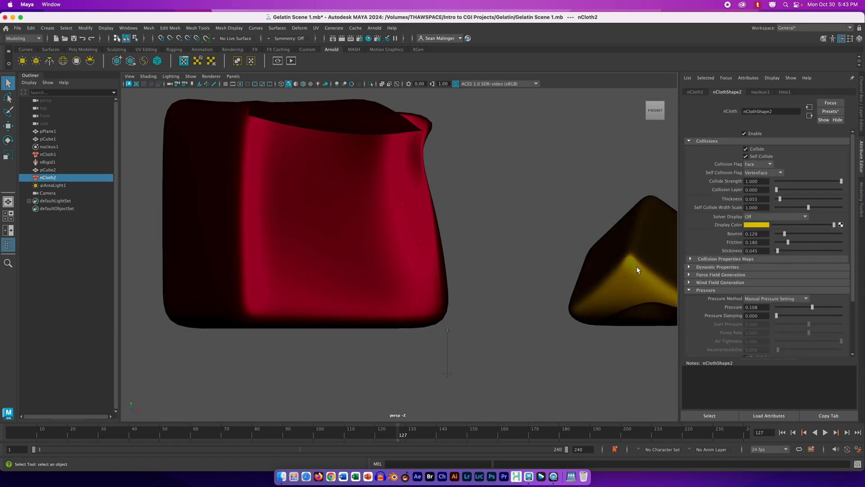
Step: Rewind to frame 1 and switch the viewport to the render camera
click(783, 432)
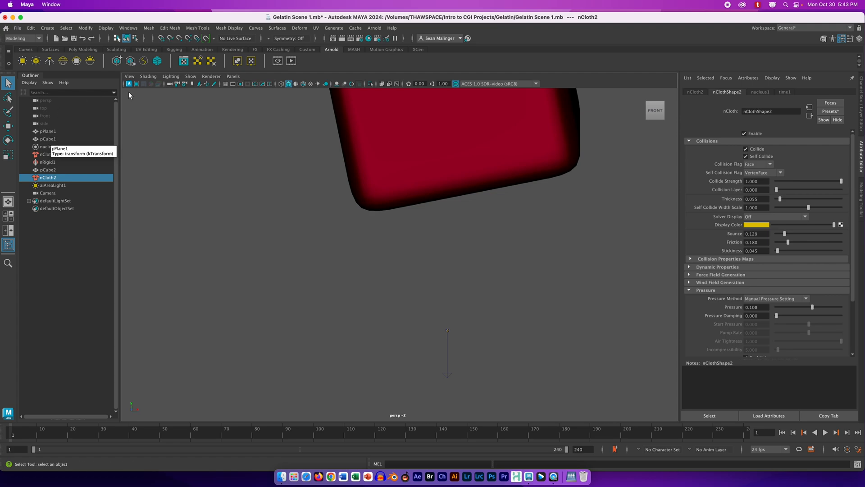
click(233, 77)
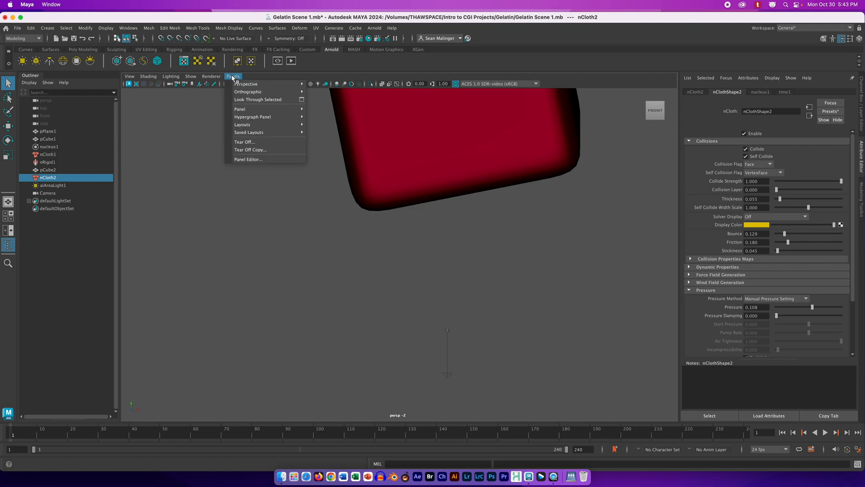
mouse_move(240, 87)
click(323, 84)
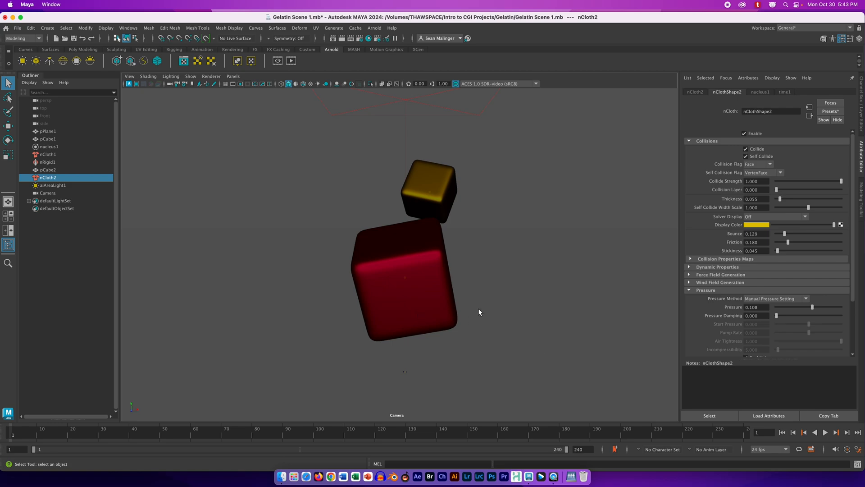
Step: Play the simulation until the cubes land, stop it, and rewind to frame 1
click(825, 433)
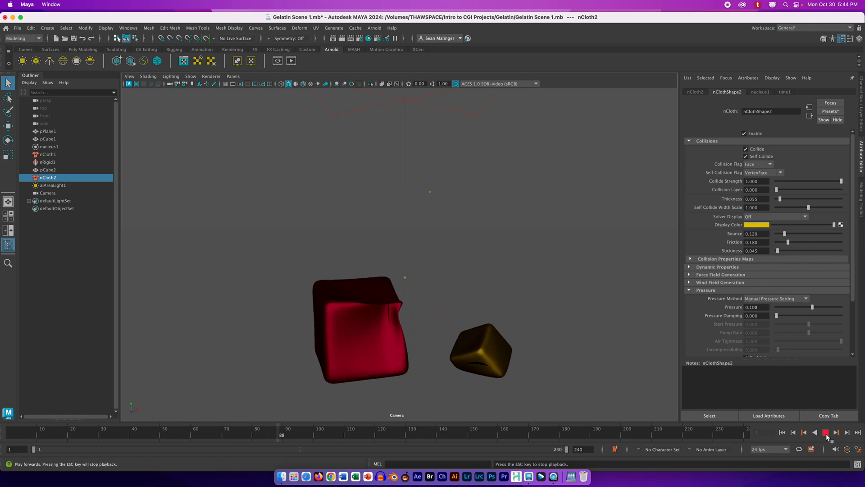
click(825, 433)
click(782, 432)
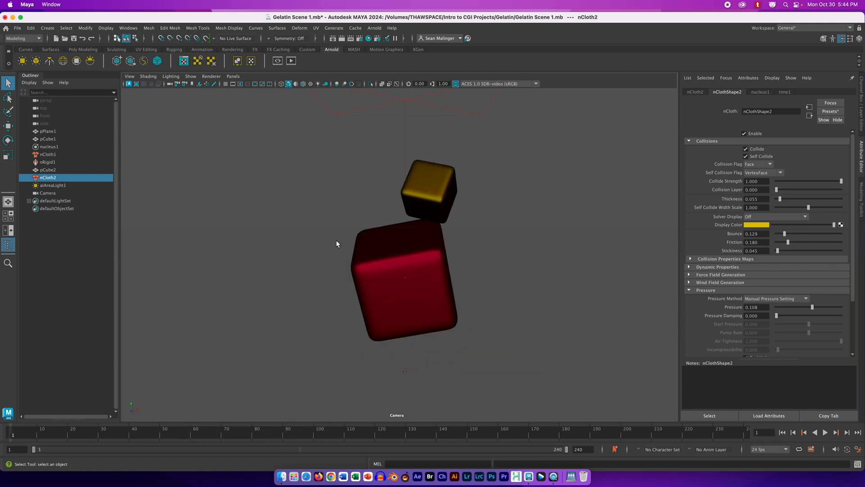
Step: Preview frame 1 as an Arnold render in the camera viewport and return to the shaded display
click(128, 83)
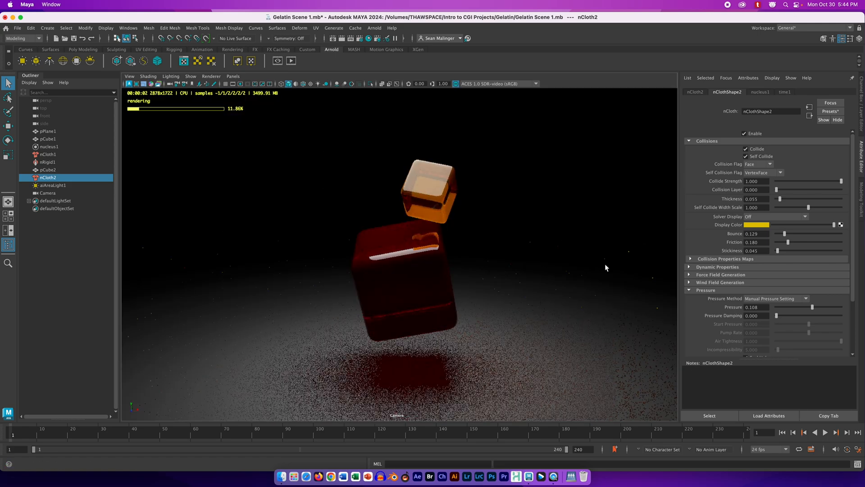
click(783, 433)
click(130, 84)
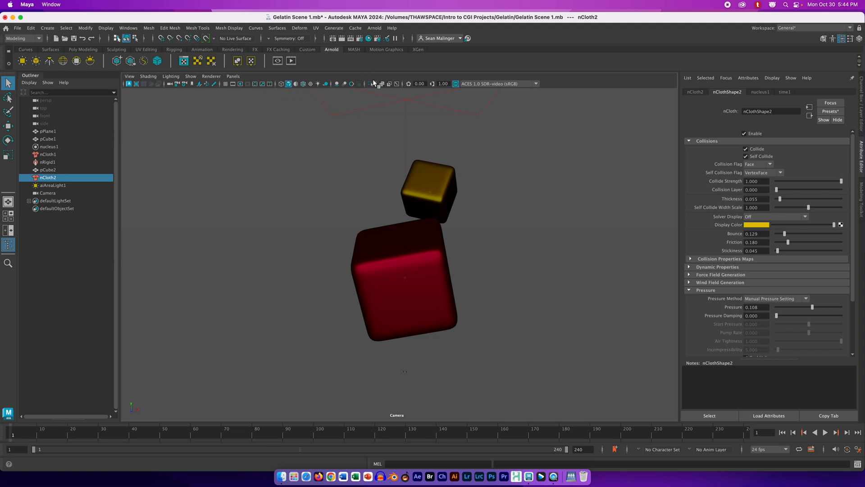
Step: Open the render settings and set the output image size preset to HD_1080
click(361, 42)
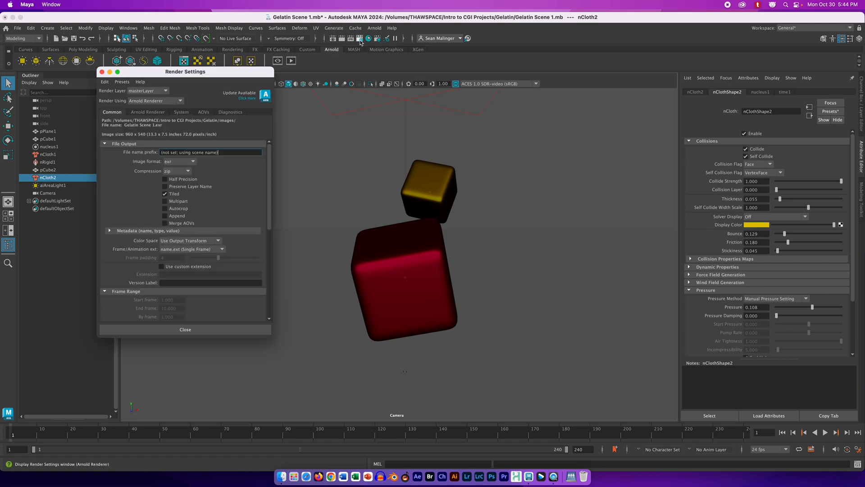
drag(190, 80, 212, 79)
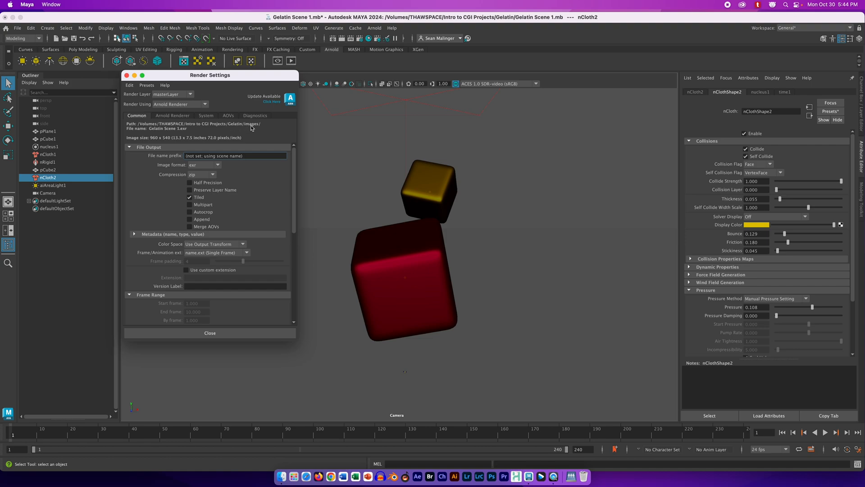
click(129, 85)
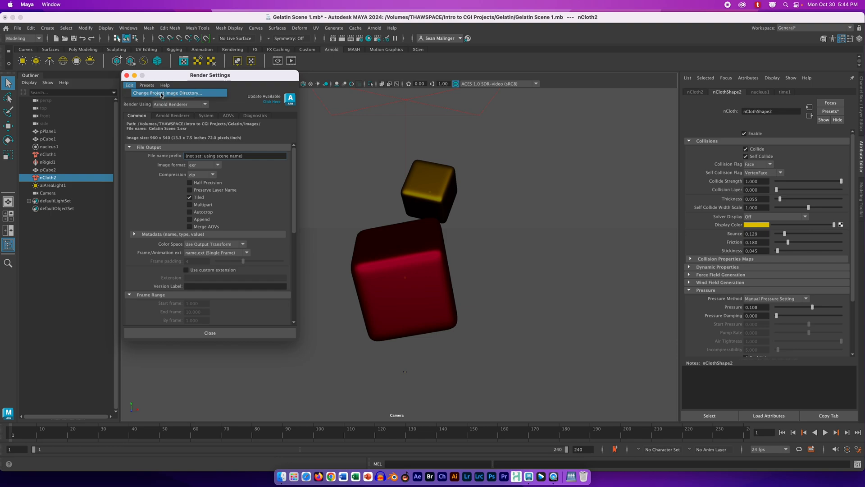
click(181, 78)
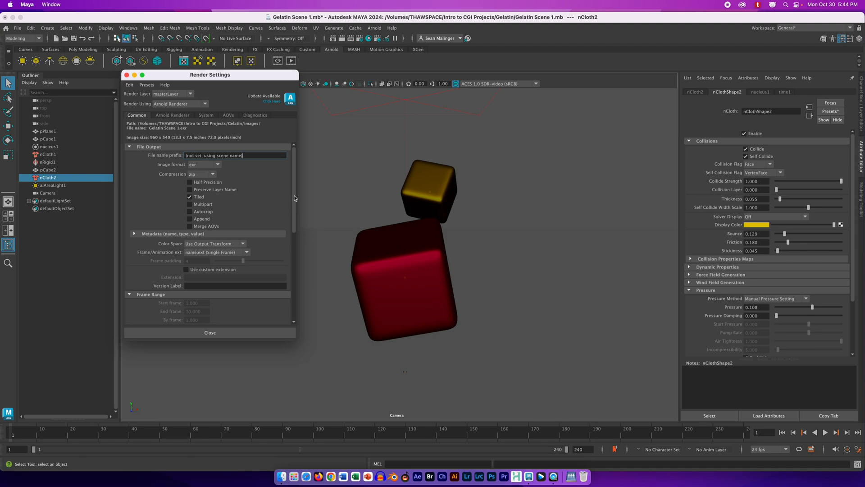
drag(294, 196, 291, 269)
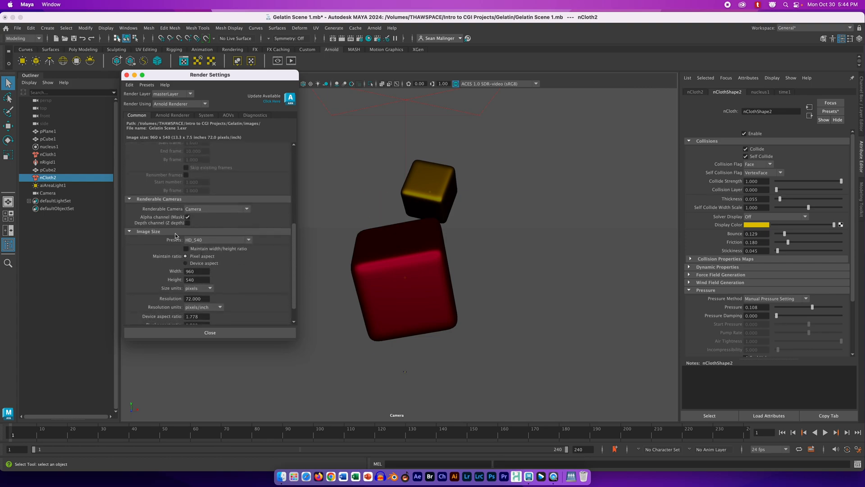
click(249, 240)
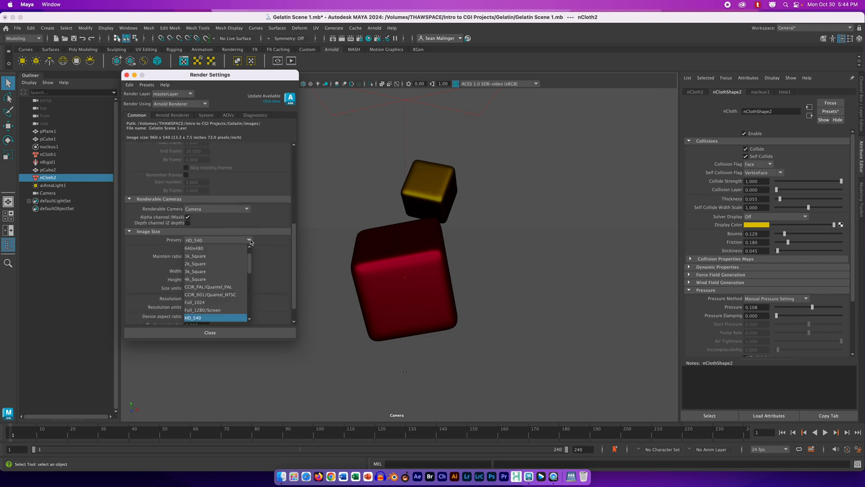
click(250, 242)
click(250, 242)
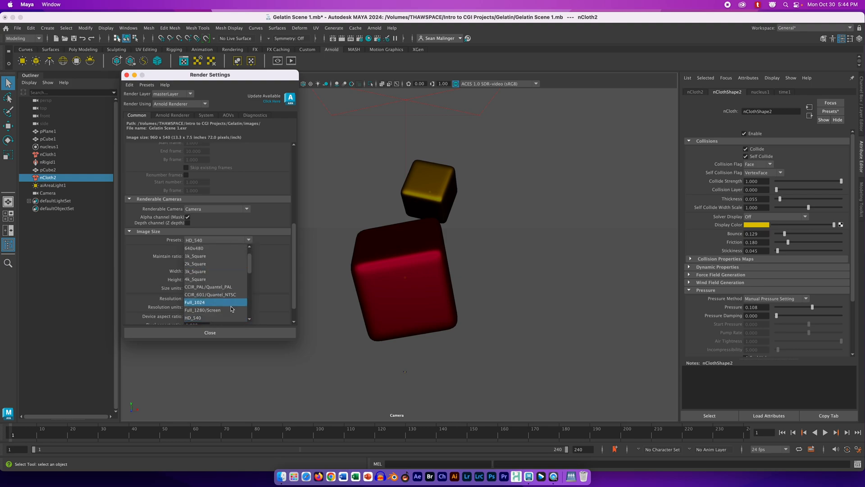
drag(250, 263, 251, 277)
click(217, 279)
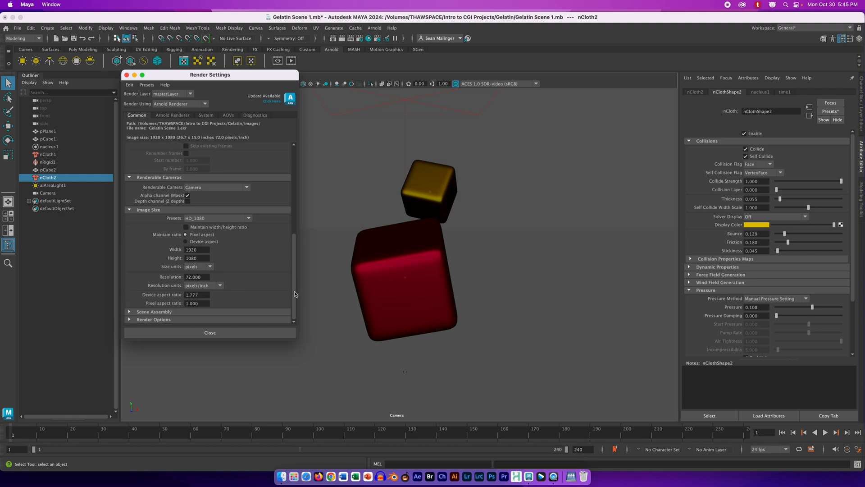
Step: Set the render output's frame/animation extension to name_#.ext so that a numbered image sequence is written
scroll(296, 294, up, 5)
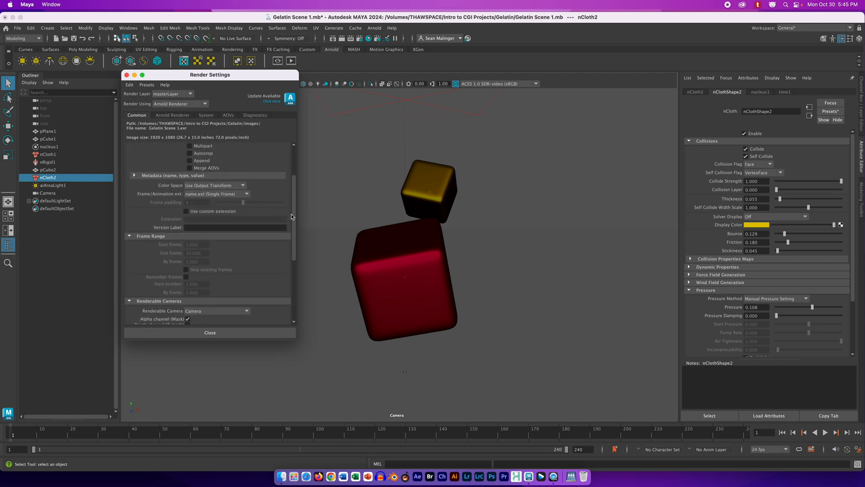
drag(291, 214, 288, 180)
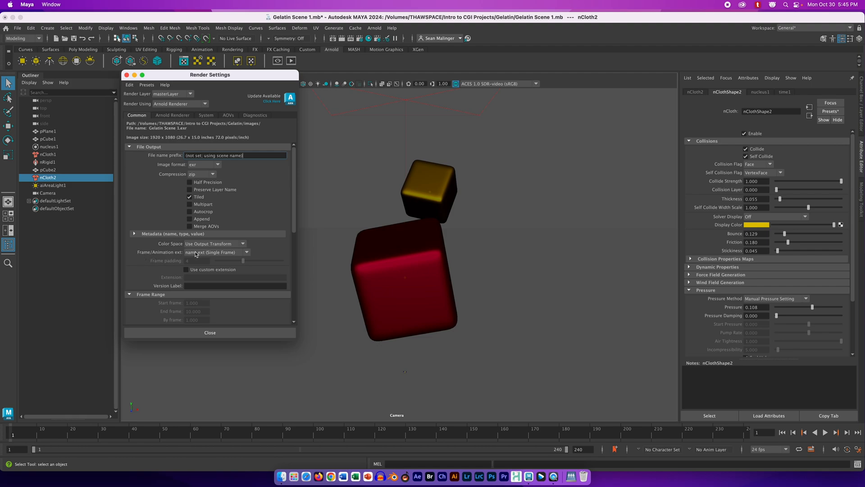
click(247, 253)
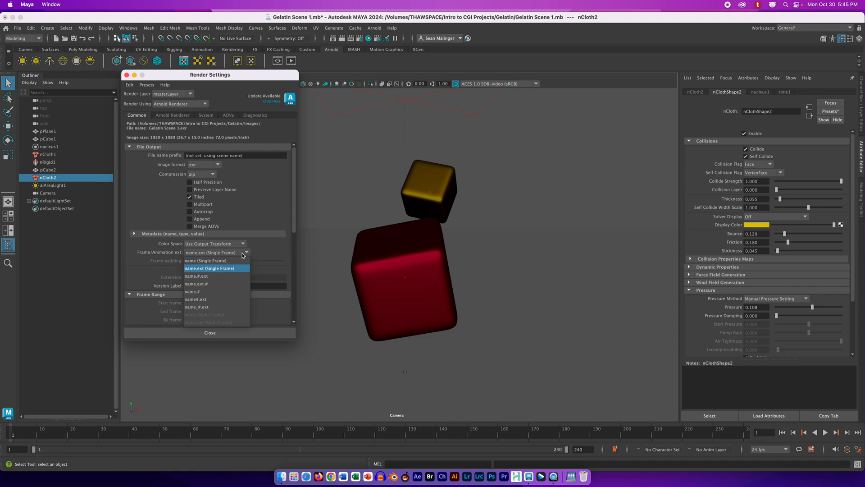
click(214, 310)
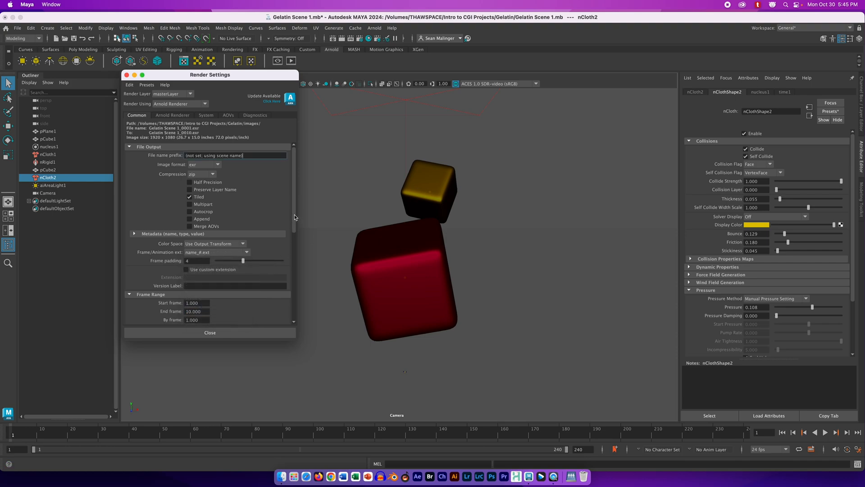
Step: Set the render frame range's end frame to 240 and close the render settings
scroll(294, 218, down, 5)
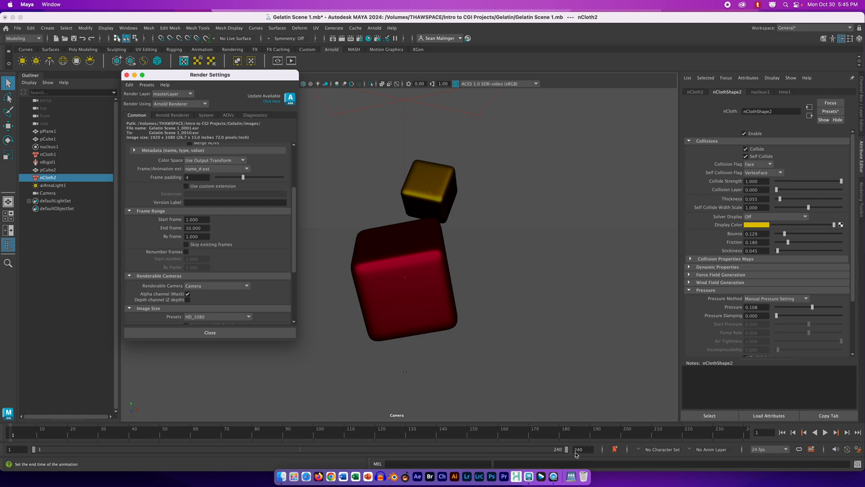
click(205, 228)
text(240)
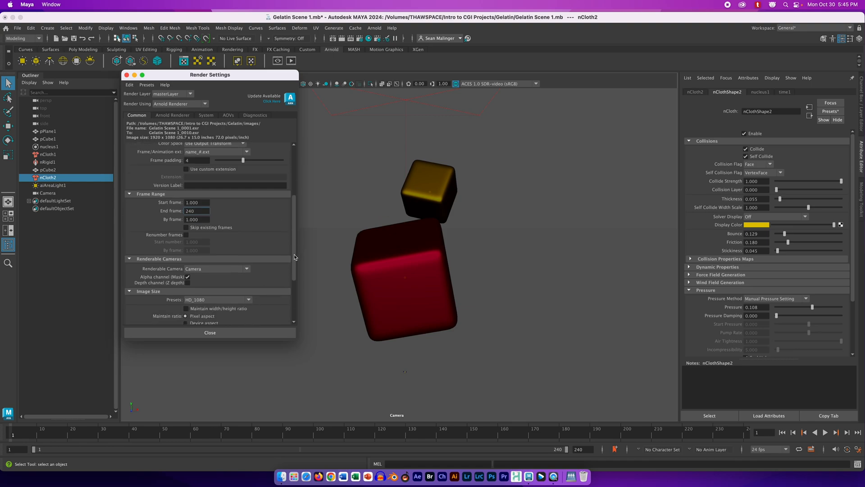
drag(296, 247, 300, 302)
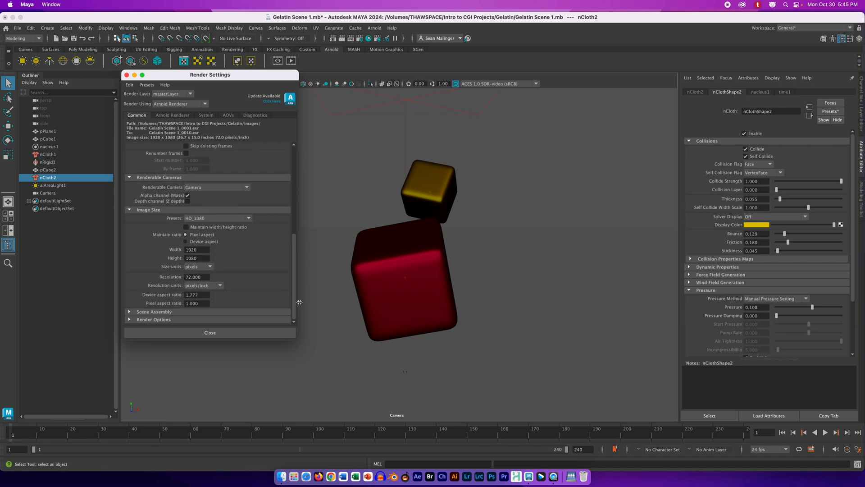
click(220, 334)
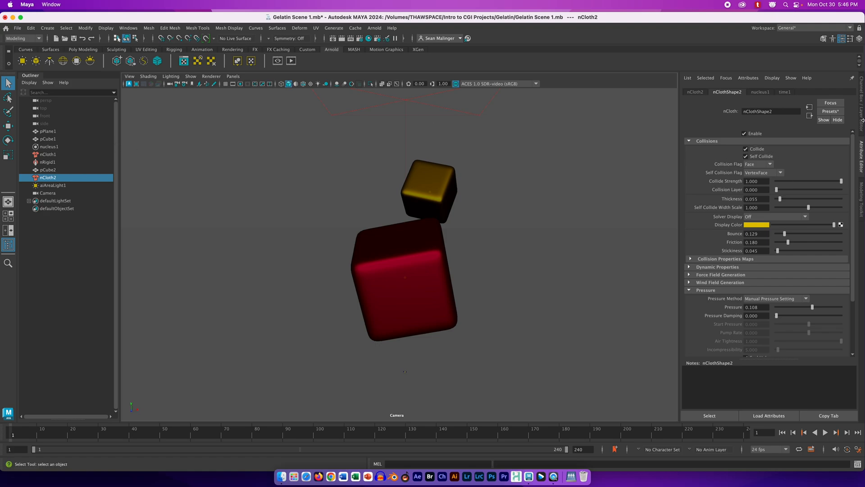
Step: Turn on Display Resolution in the render camera's display options and move the camera slightly closer to the cubes
click(863, 153)
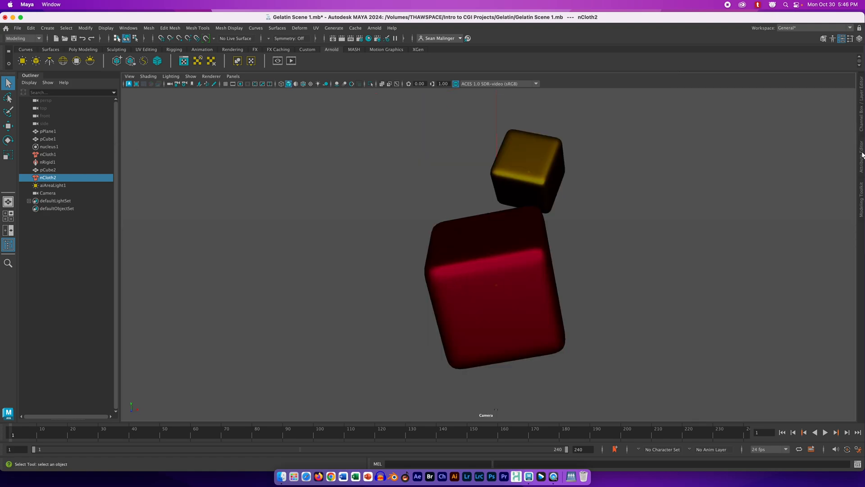
click(51, 194)
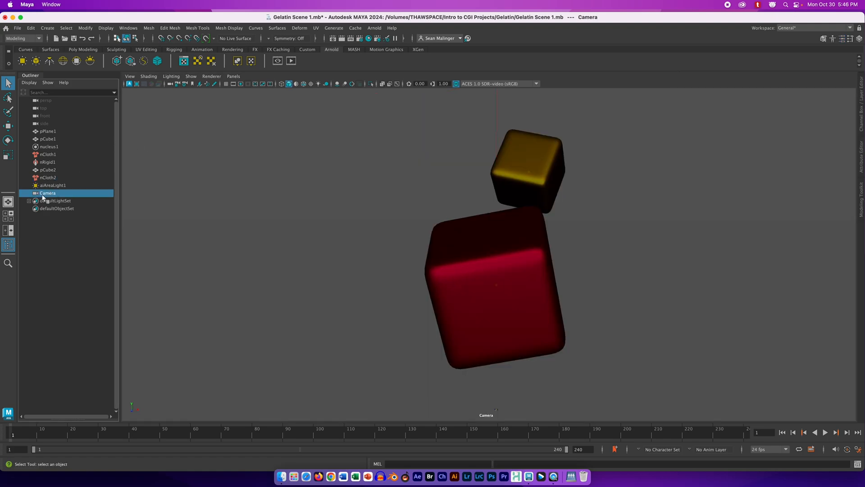
click(862, 166)
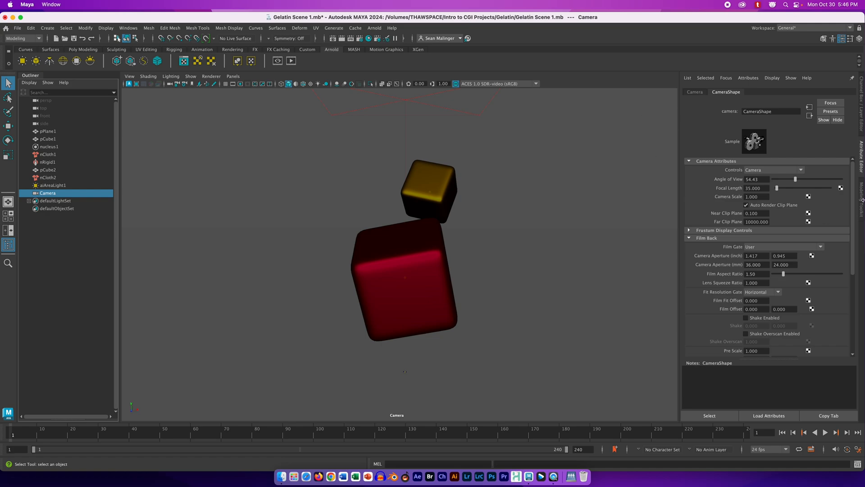
click(689, 238)
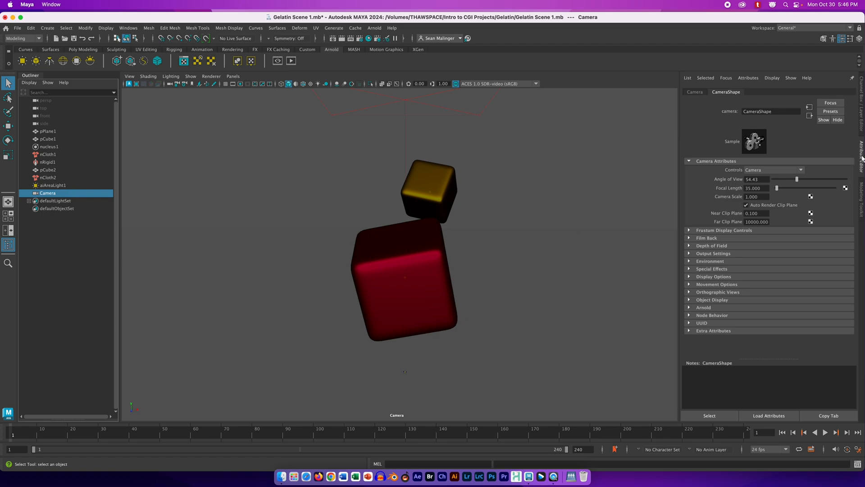
click(689, 277)
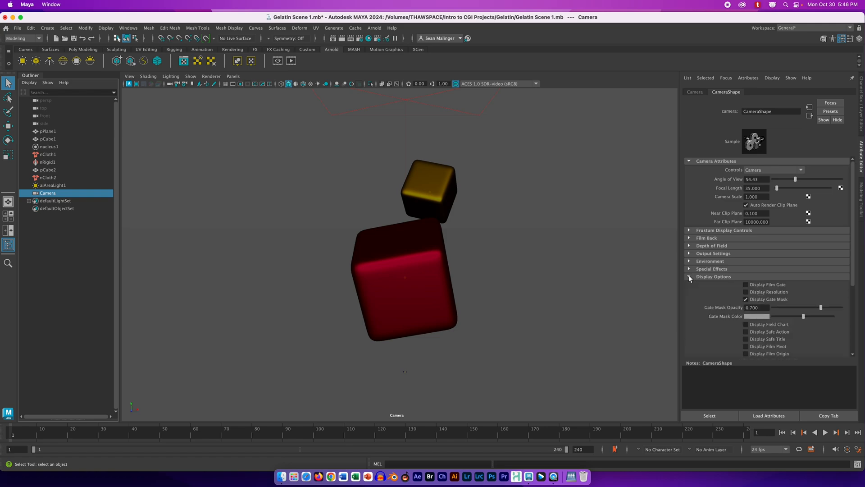
click(746, 292)
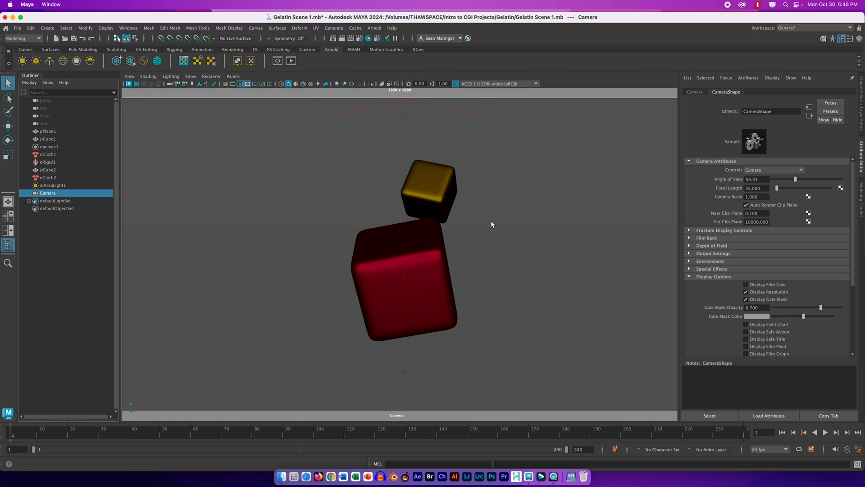
scroll(491, 221, up, 3)
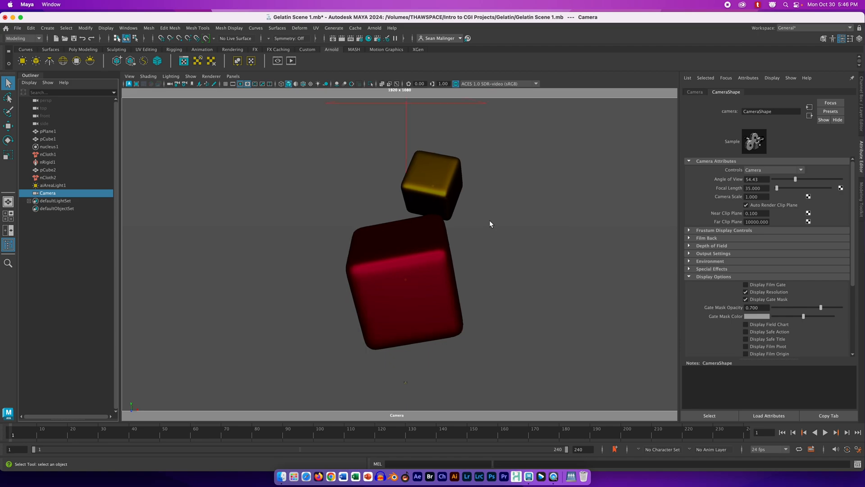
Step: Play the simulation until both cubes rest on the plane, stop playback, and rewind to frame 1
click(826, 432)
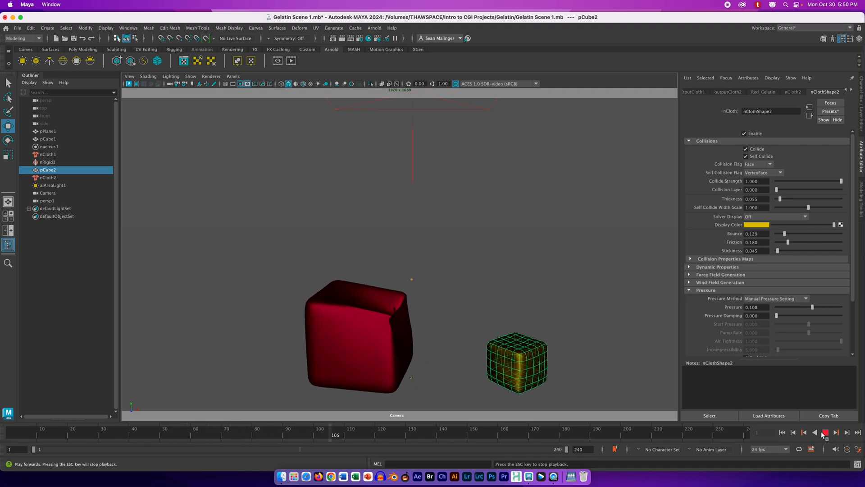
click(826, 433)
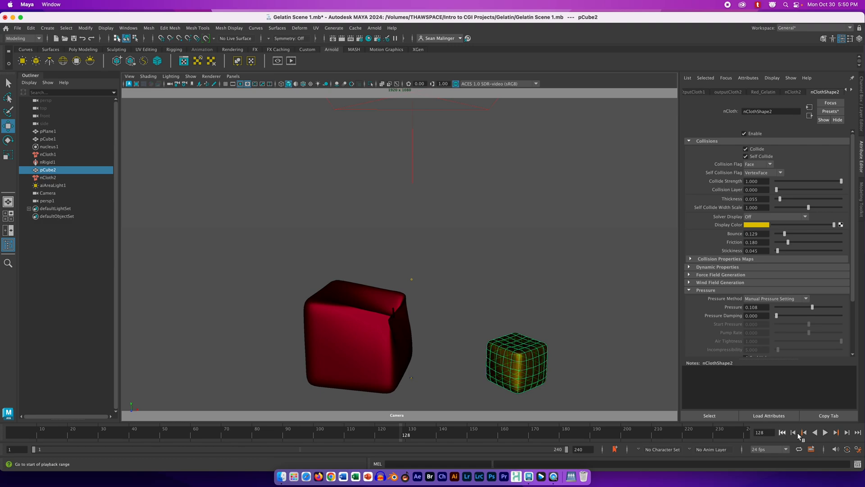
click(782, 432)
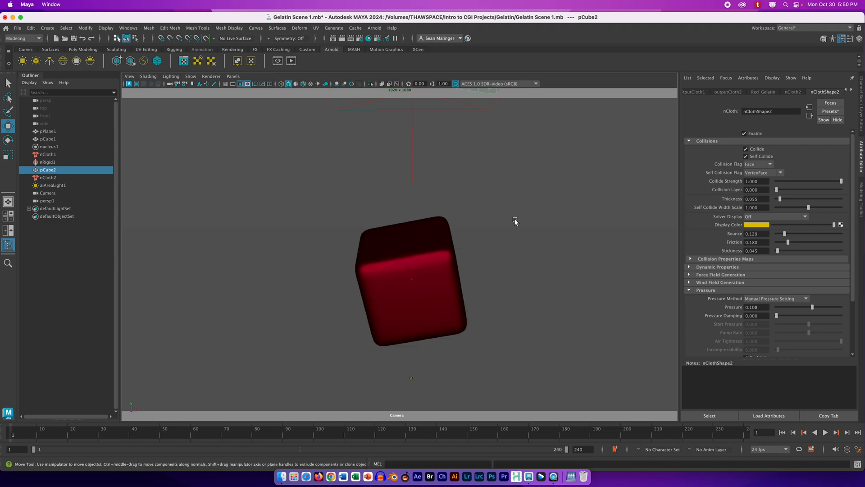
Step: Save the scene, preview frame 1 with Arnold in the camera viewport, and return to the shaded display
key(super+s)
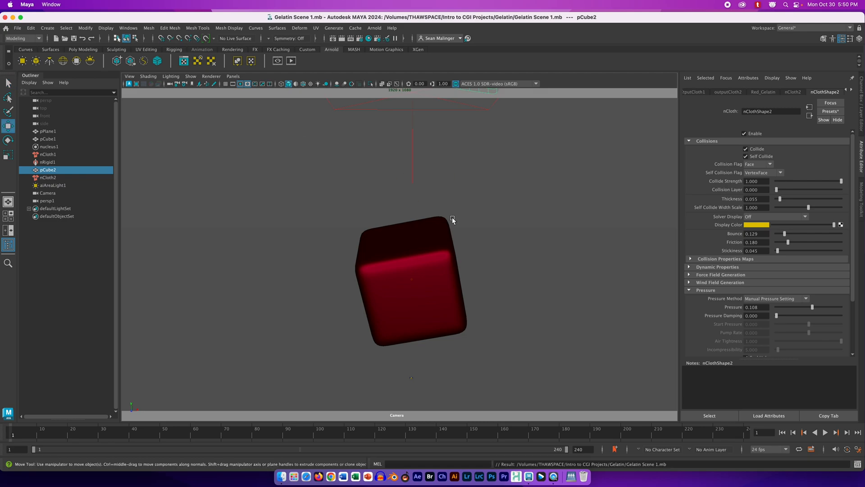
click(129, 84)
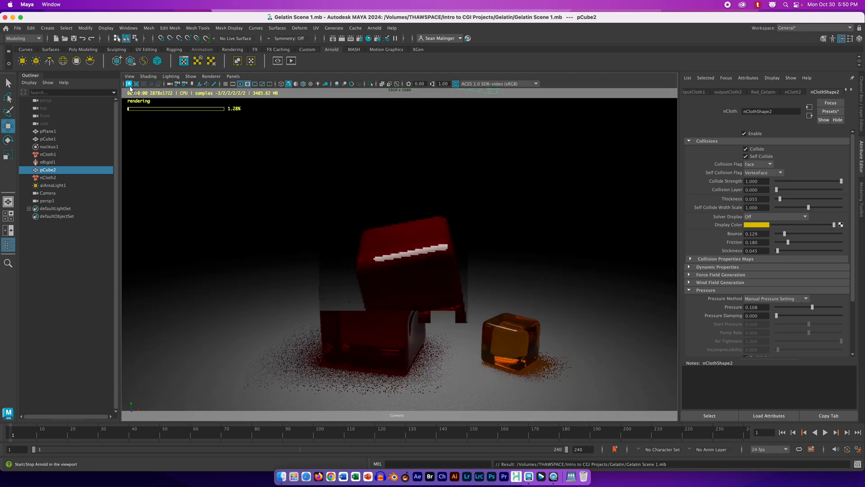
key(q)
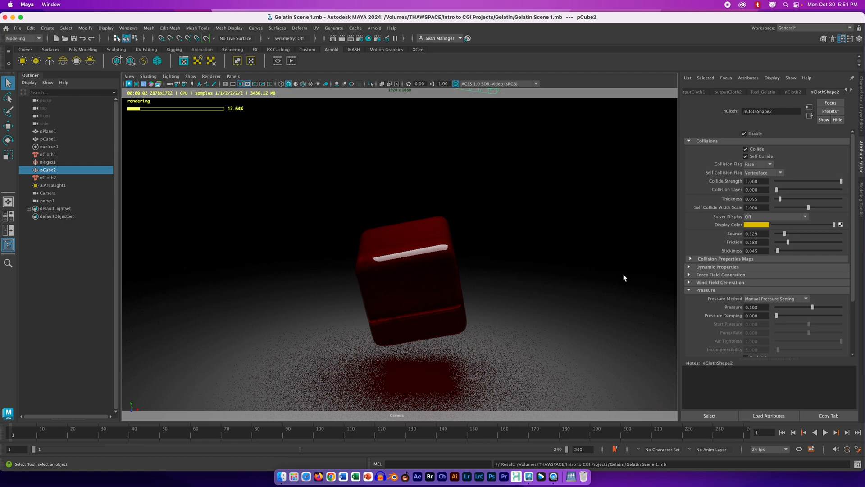
click(129, 84)
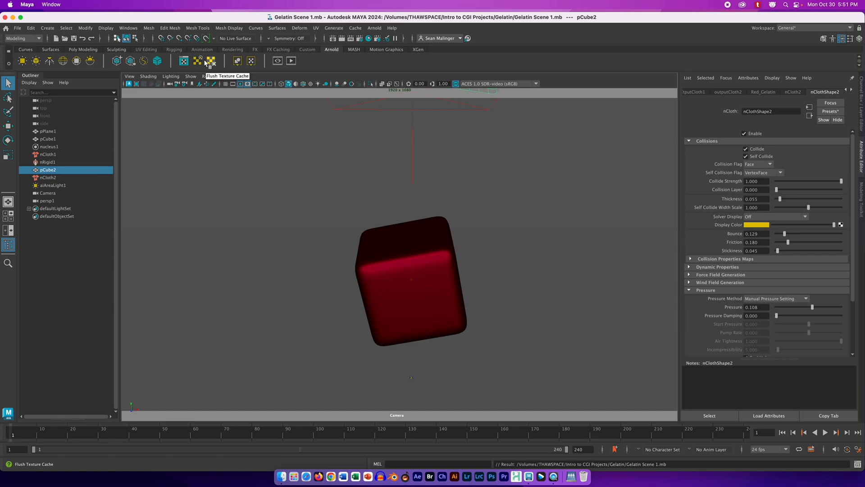
Step: Set Camera as the renderable camera with the alpha channel enabled in the render settings, and close the settings
click(232, 50)
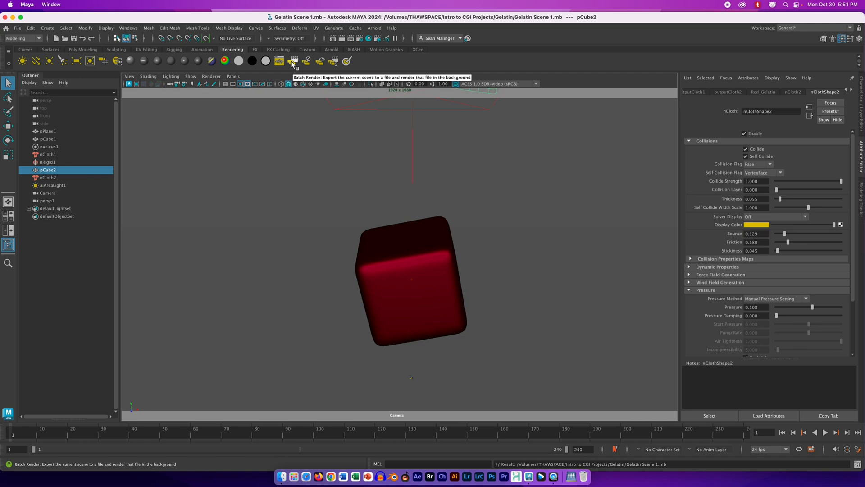
click(366, 40)
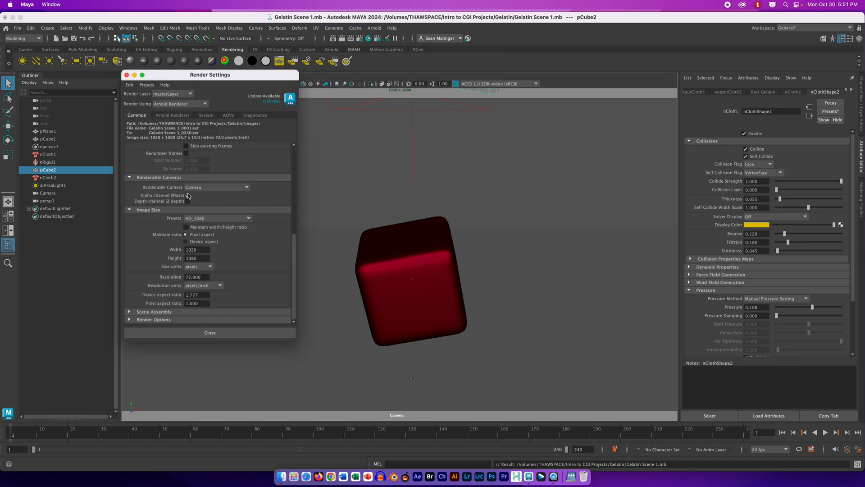
click(188, 195)
click(247, 187)
click(248, 190)
click(248, 188)
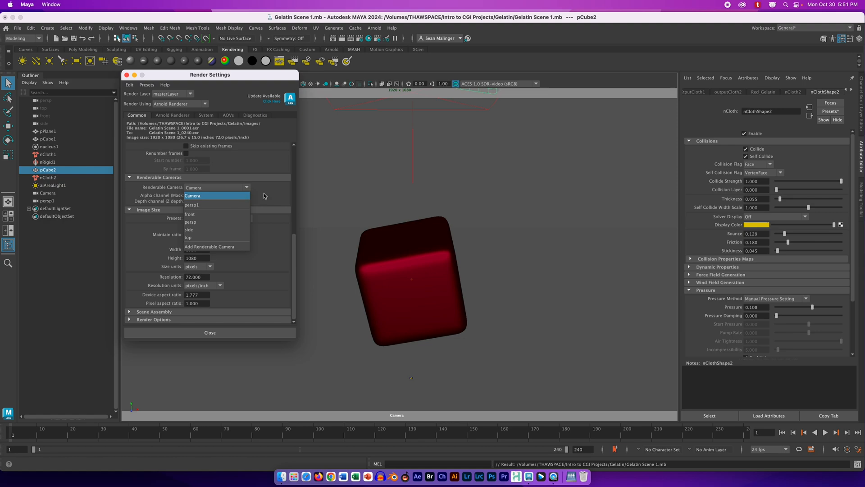
click(239, 193)
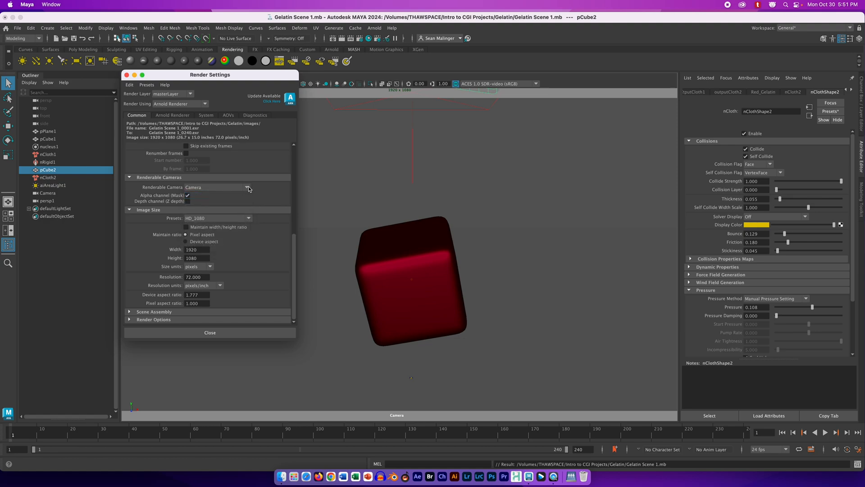
click(247, 188)
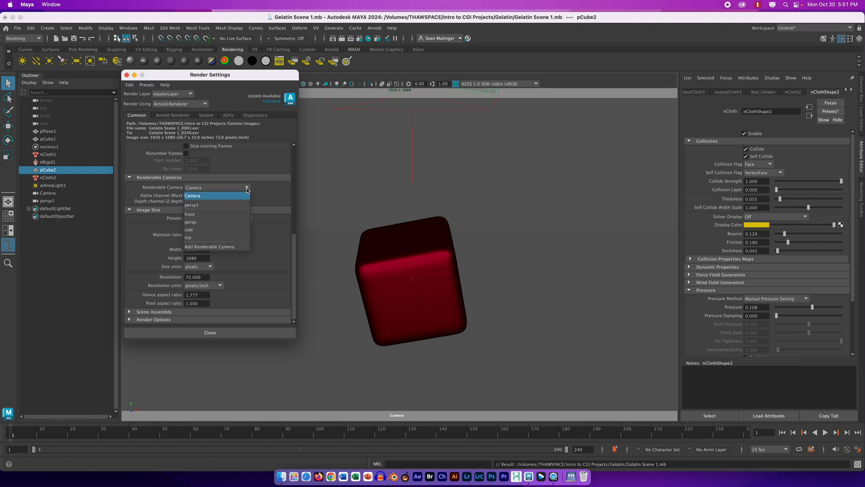
click(273, 189)
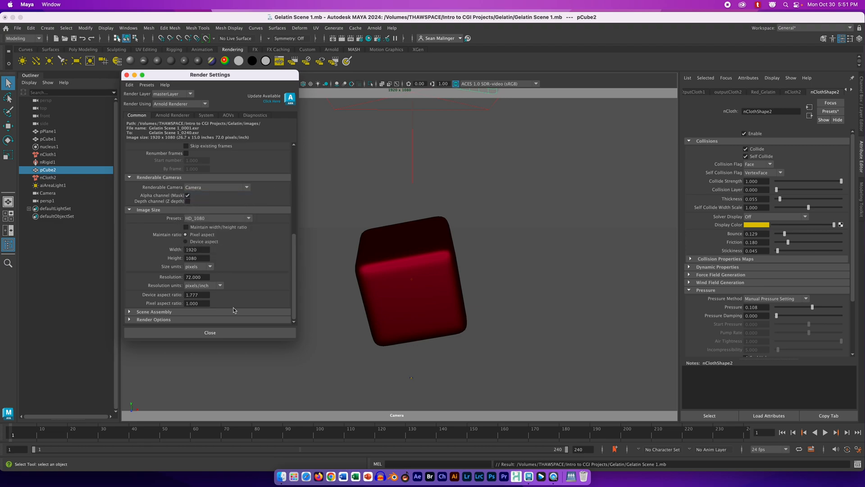
click(229, 336)
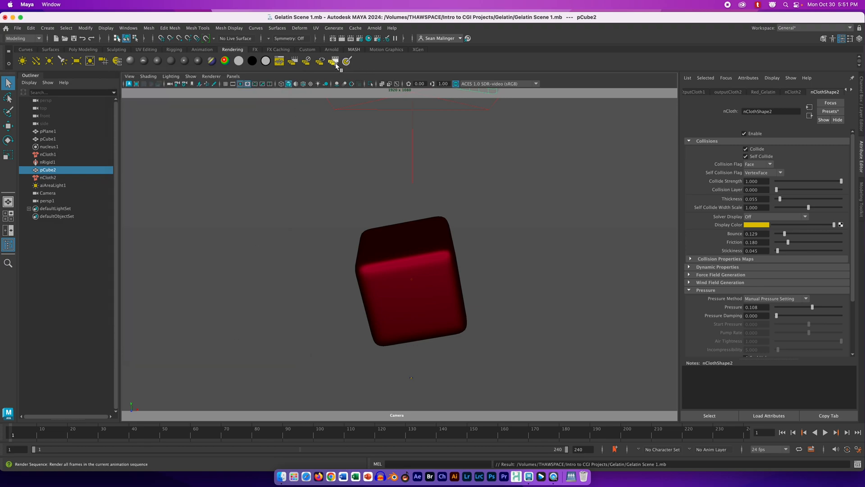
Step: Start a batch render of the scene's frame sequence and minimize the Maya window
click(293, 62)
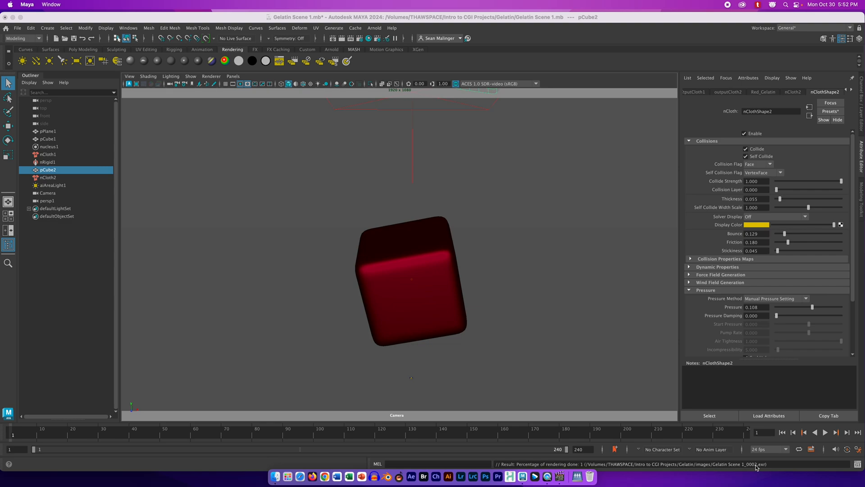
click(13, 18)
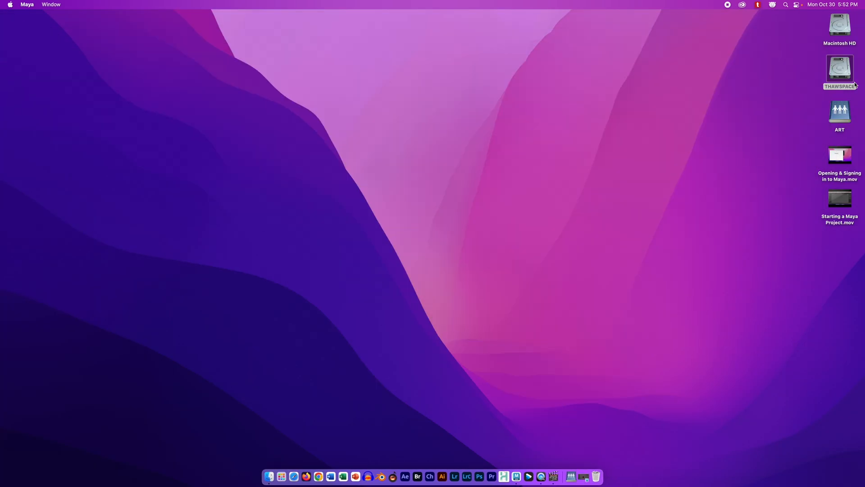
Step: In Finder, open the Gelatin project's images folder on THAWSPACE, view Gelatin Scene 1_0001.exr in Preview, and close both windows
double_click(841, 76)
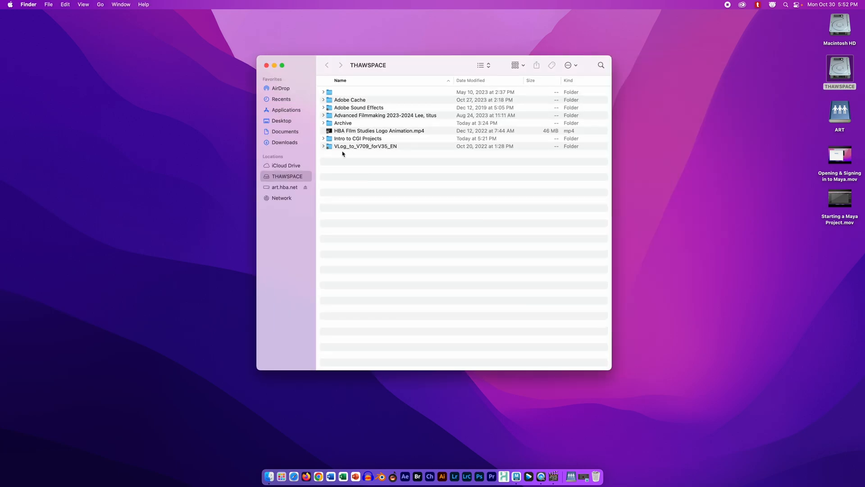
double_click(345, 139)
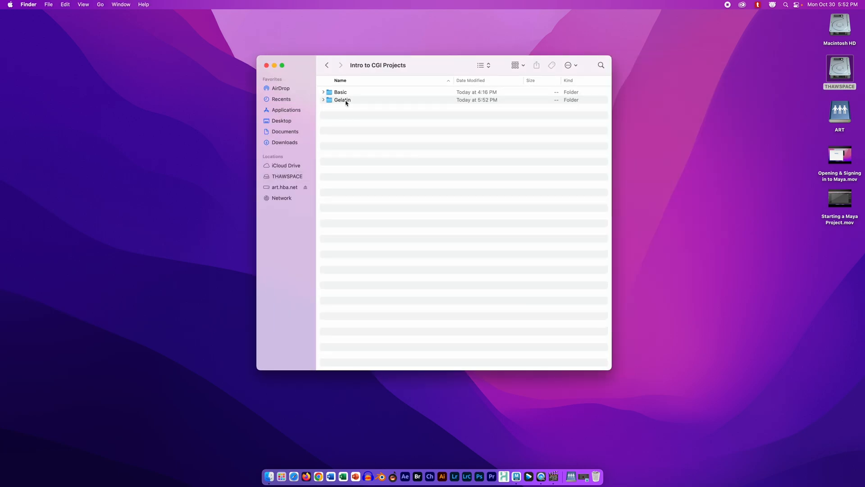
double_click(347, 101)
double_click(363, 101)
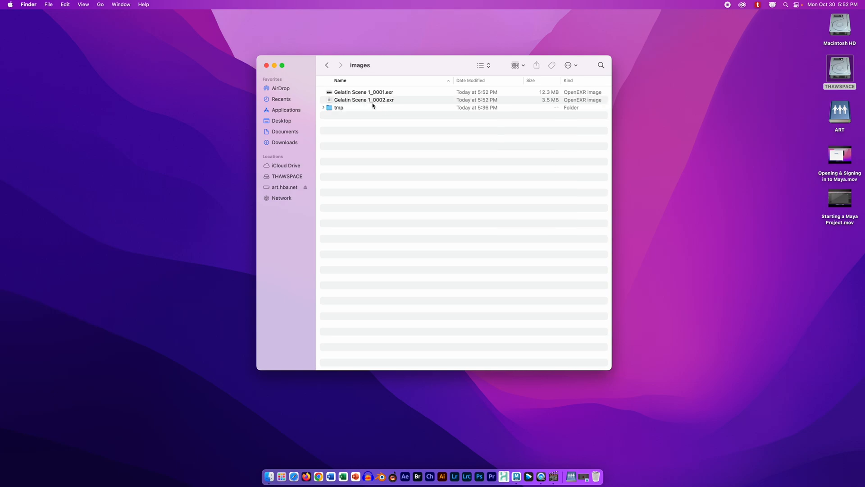
double_click(401, 93)
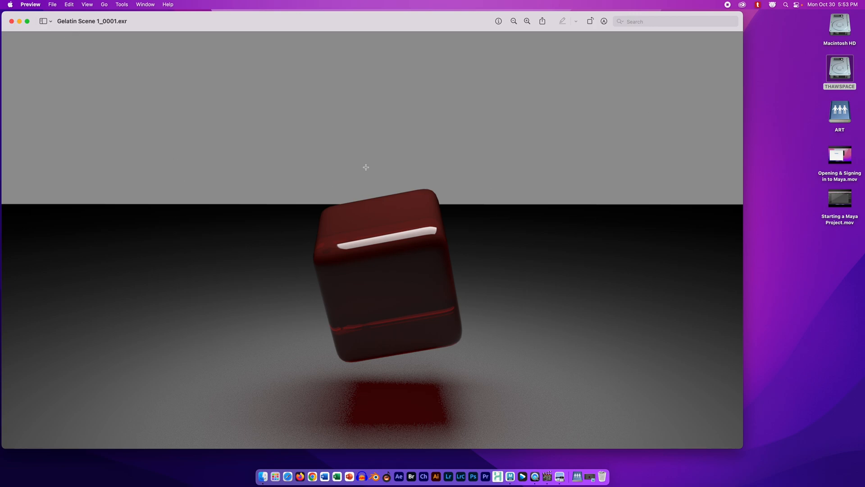
click(12, 21)
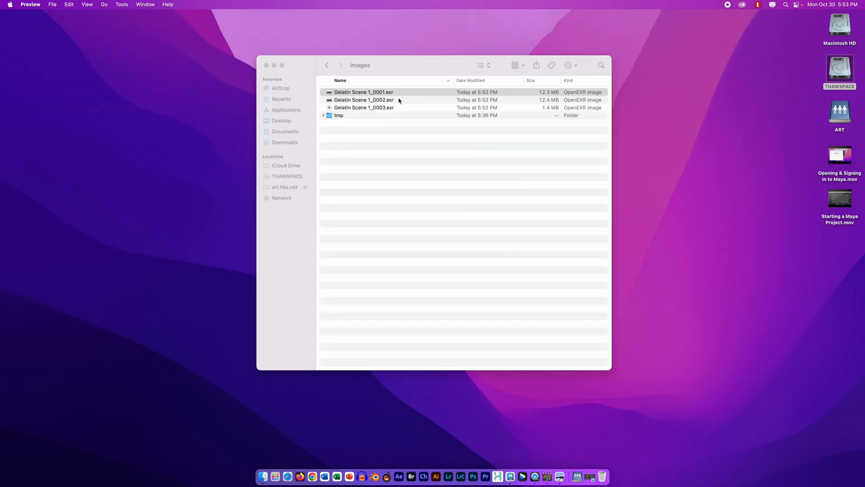
click(267, 66)
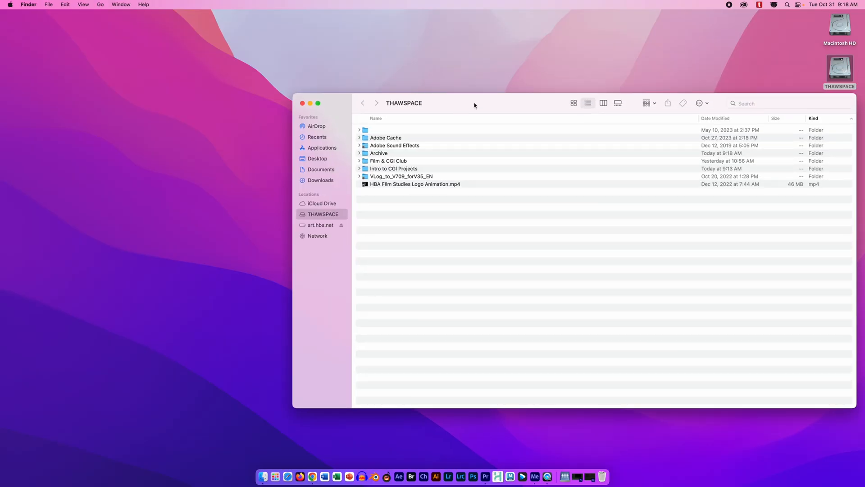
Step: Check the rendered EXR sequence from first to last frame in Intro to CGI Projects/Gelatin/images, and close the Finder window
drag(475, 106, 396, 75)
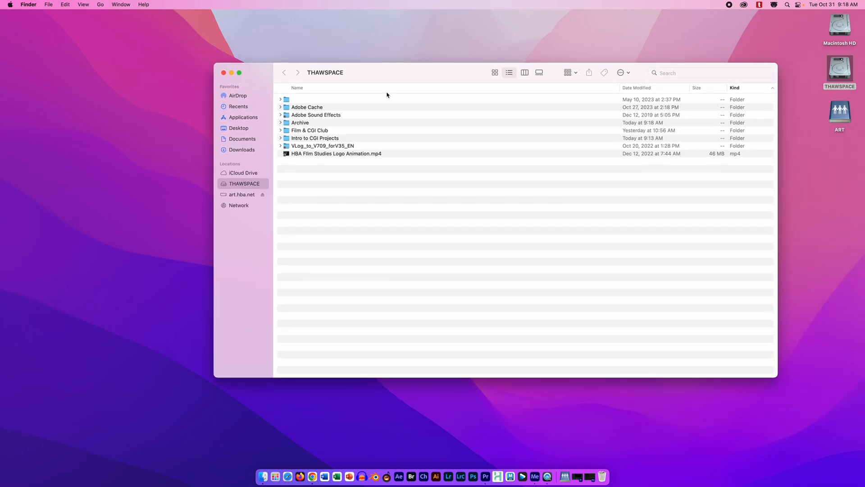
double_click(294, 138)
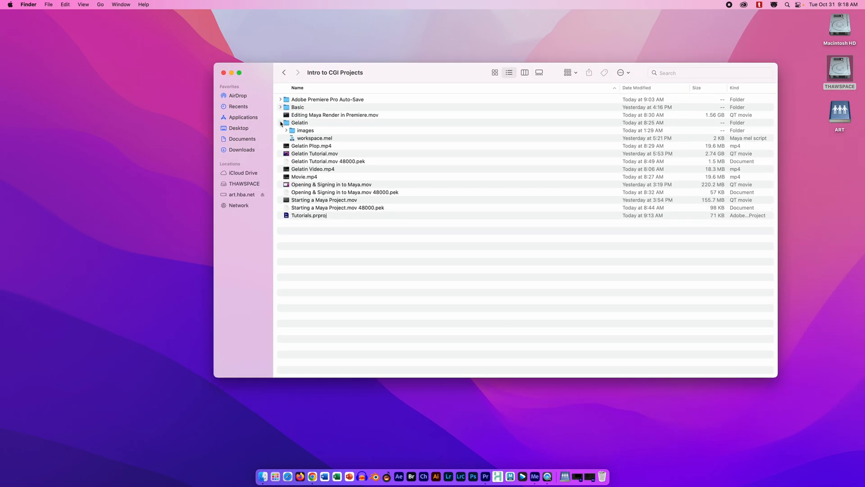
double_click(308, 123)
double_click(302, 115)
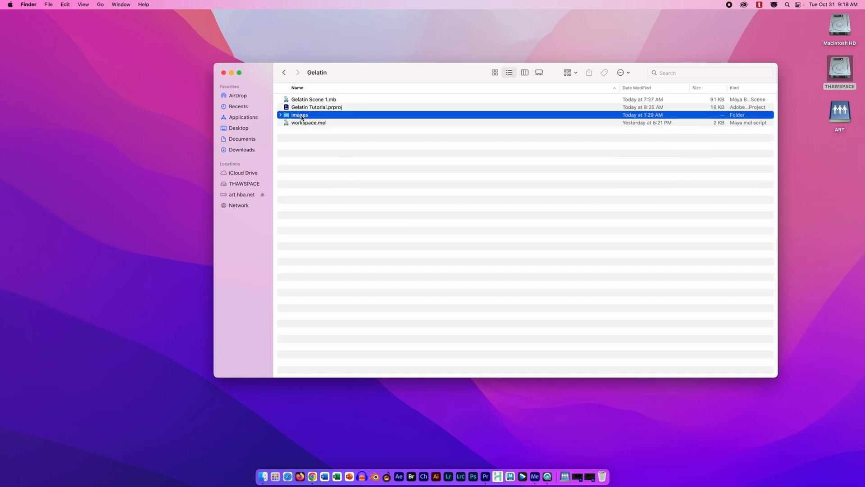
drag(782, 114, 784, 359)
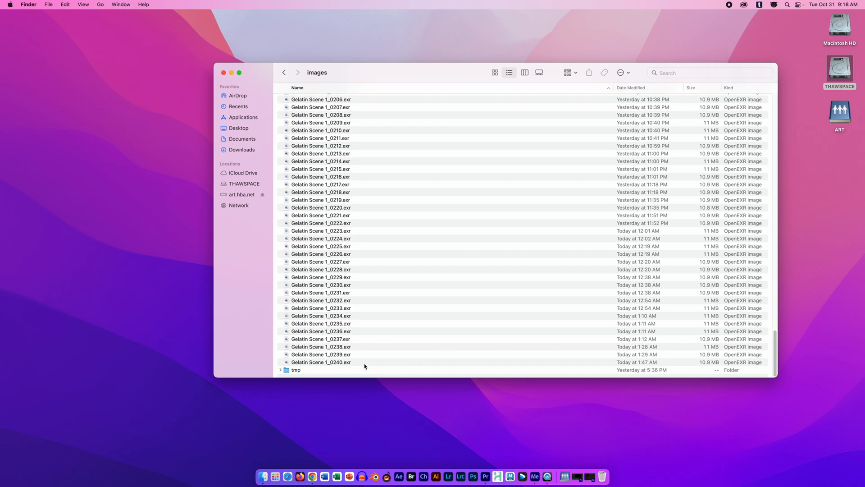
drag(776, 356, 786, 98)
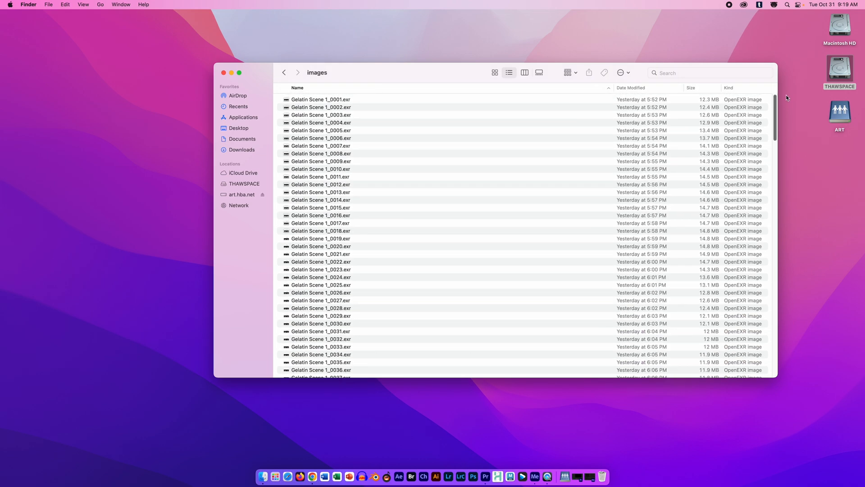
click(224, 73)
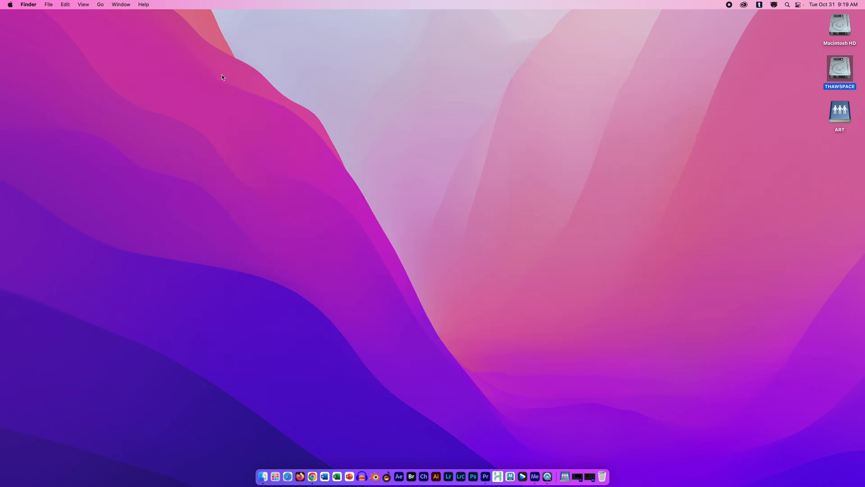